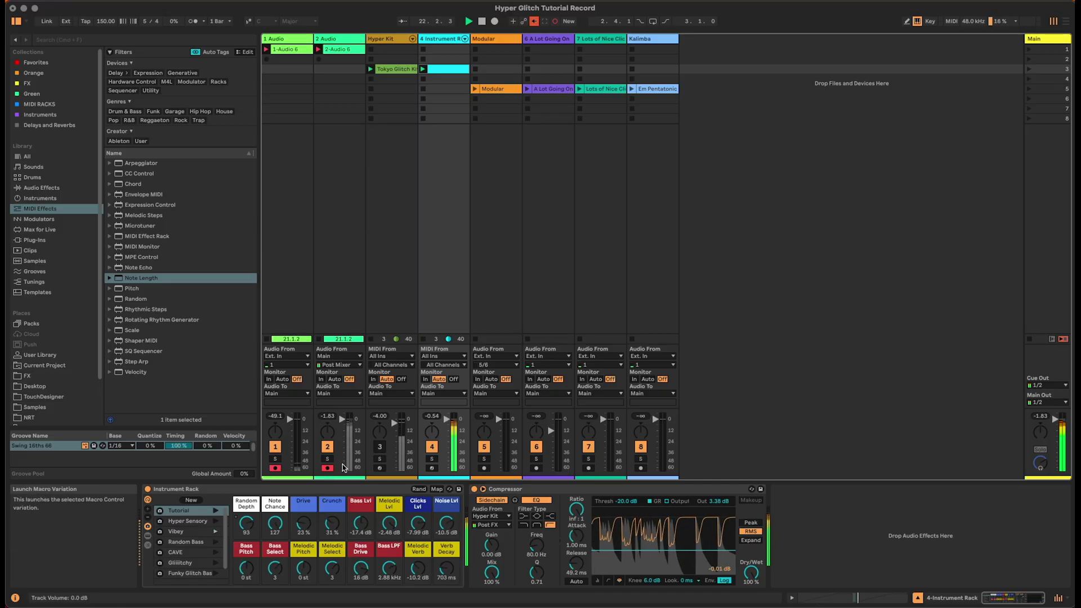
# Step: Activate the Hyper Kit track and launch the Instrument Rack's Hyper Sensory macro variation to hear the drums and rack together
pyautogui.click(380, 446)
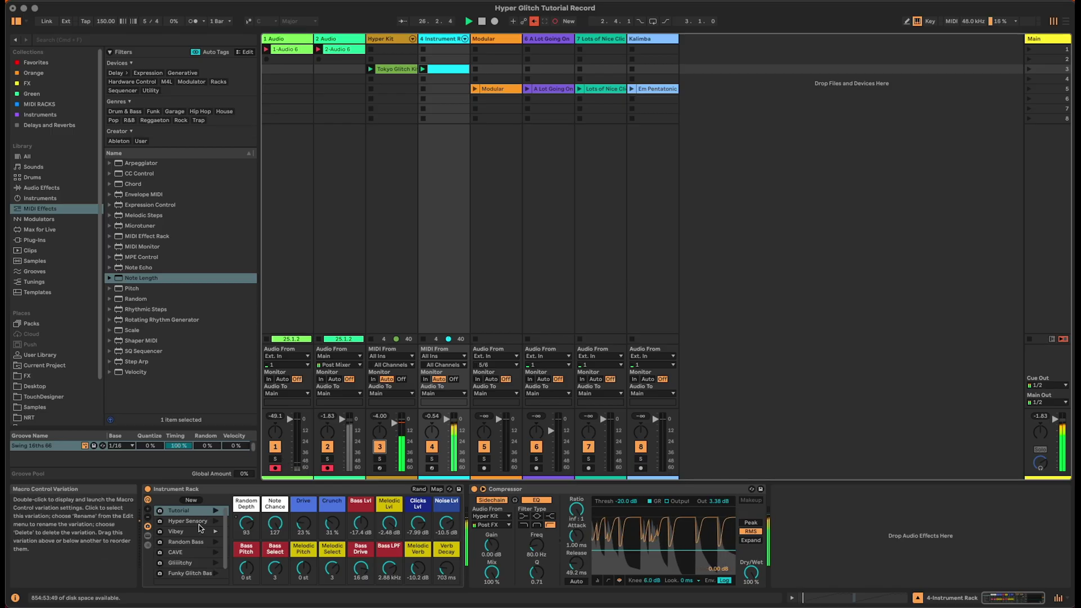
pyautogui.click(216, 520)
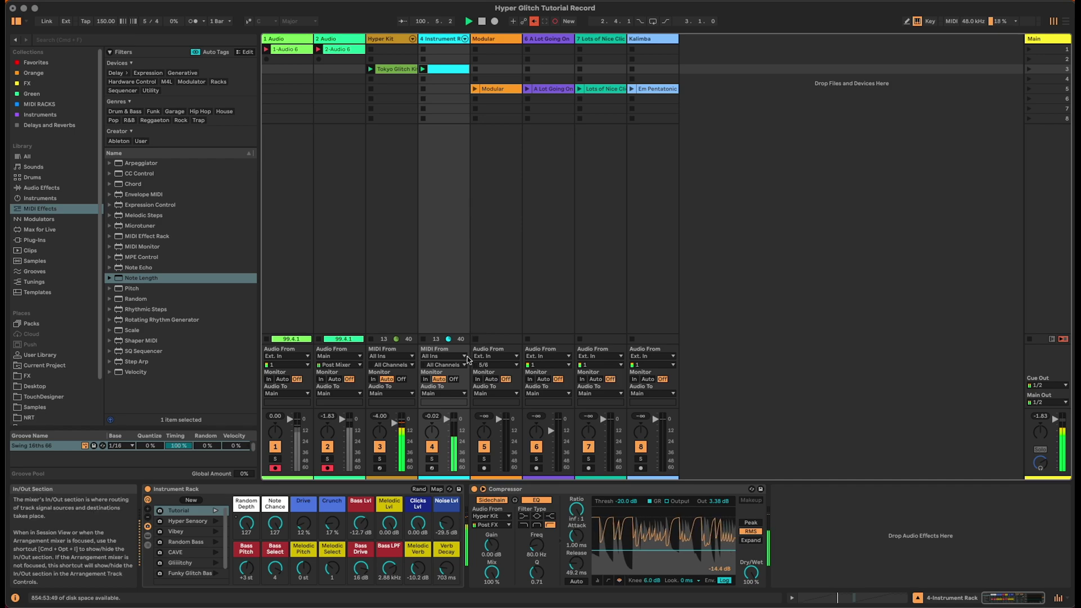
pyautogui.click(432, 448)
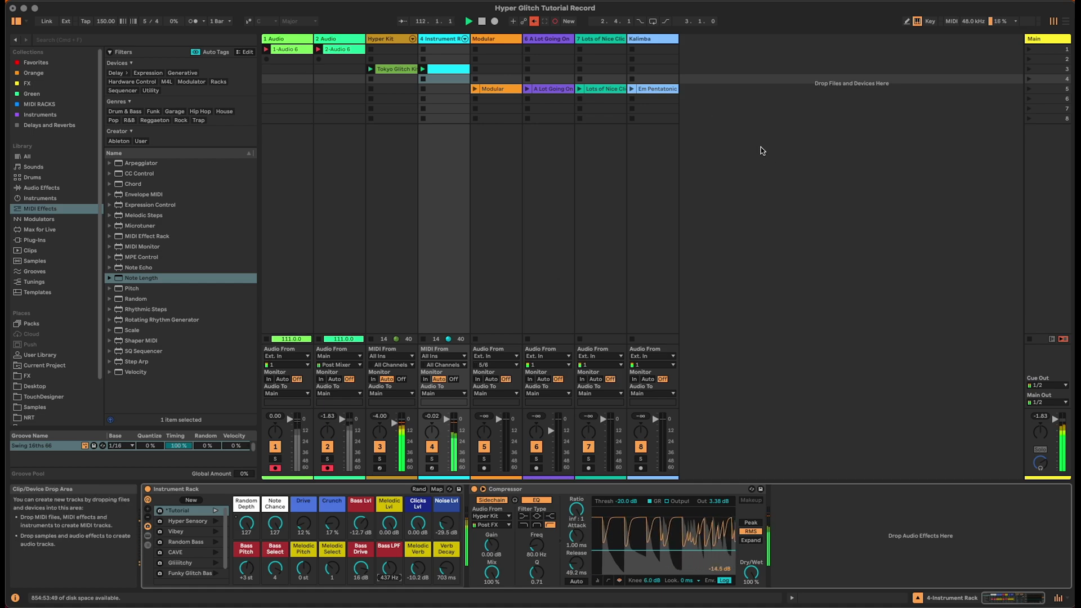
# Step: Stop the clip playing on the Instrument Rack track and mute both the Hyper Kit and Instrument Rack tracks
pyautogui.click(423, 79)
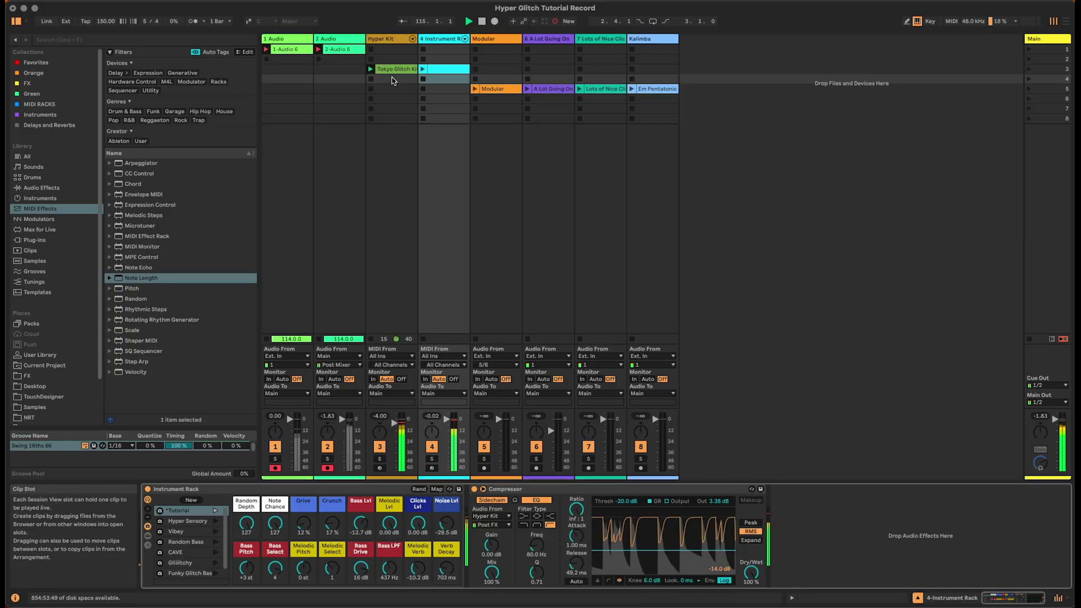
pyautogui.click(379, 446)
pyautogui.click(434, 450)
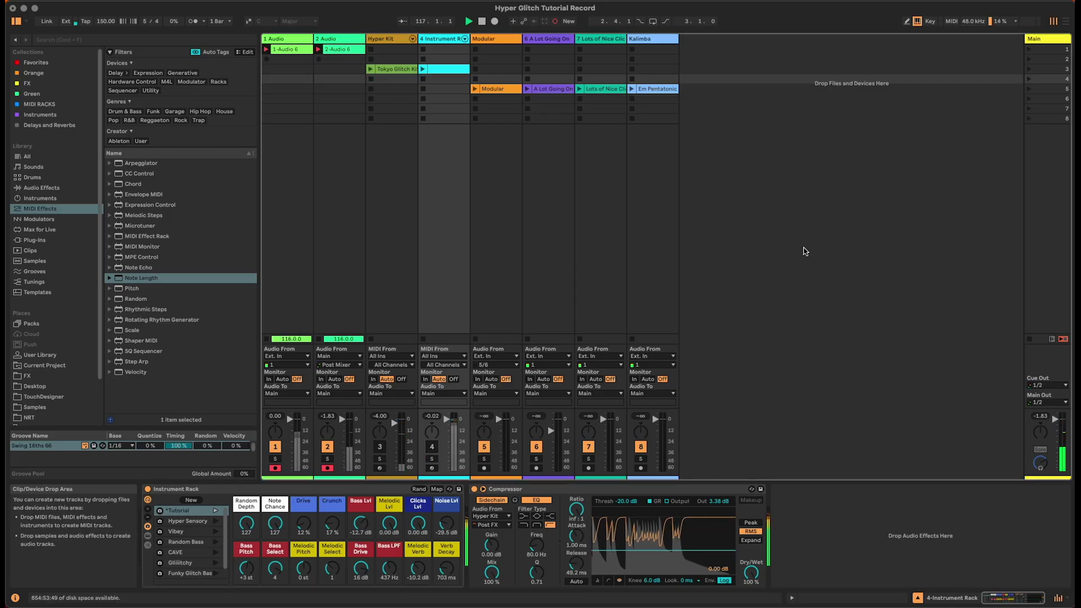
# Step: Open the Modular clip, shrink the Clip View, and audition the clip briefly before stopping it
pyautogui.click(499, 90)
pyautogui.doubleClick(499, 90)
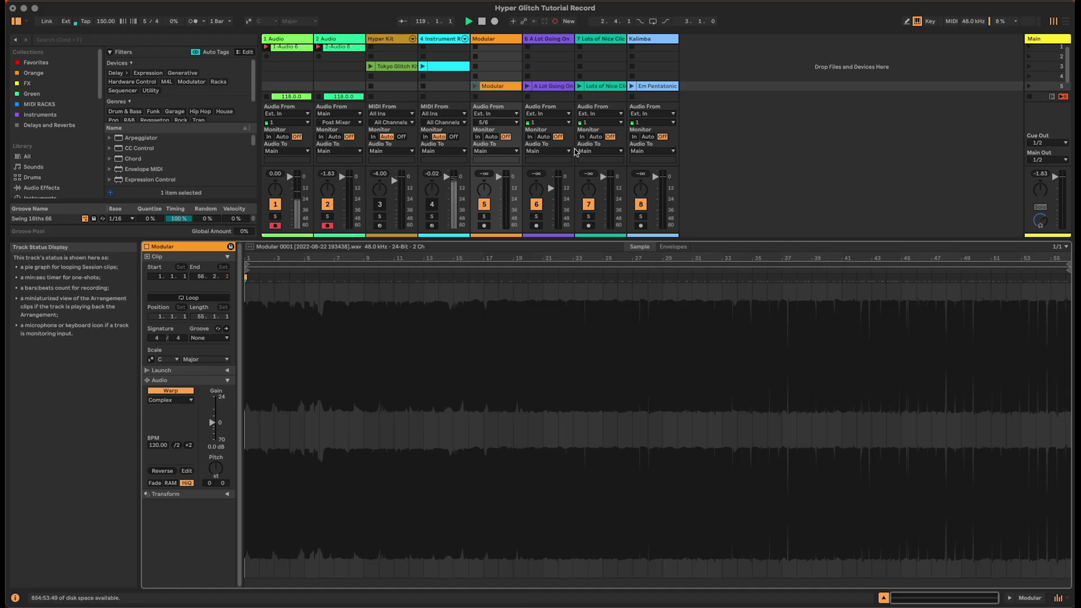
pyautogui.moveTo(675, 244); pyautogui.dragTo(678, 350)
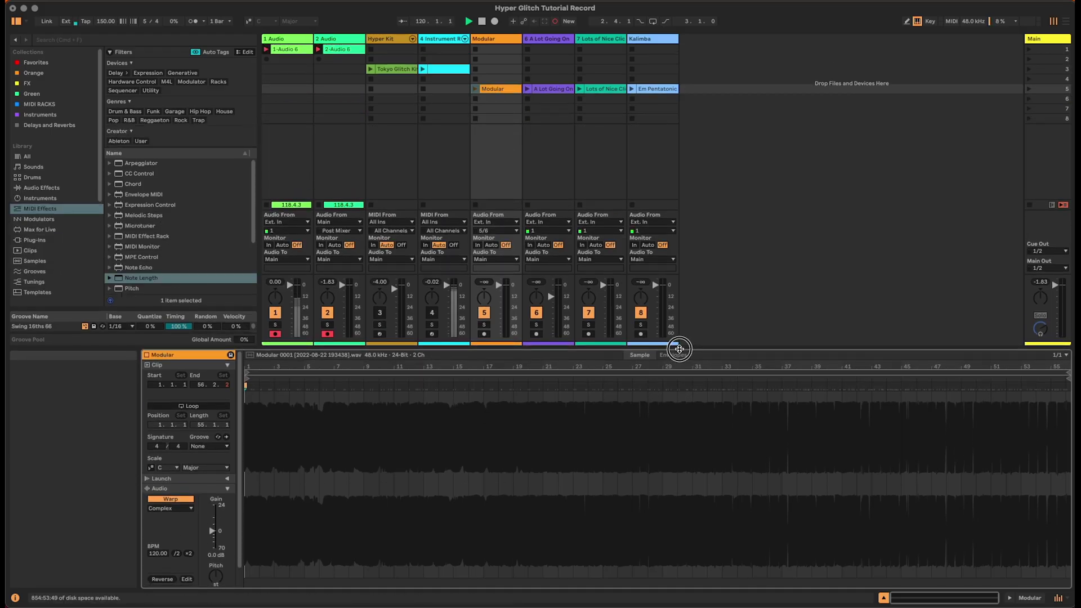
pyautogui.click(475, 89)
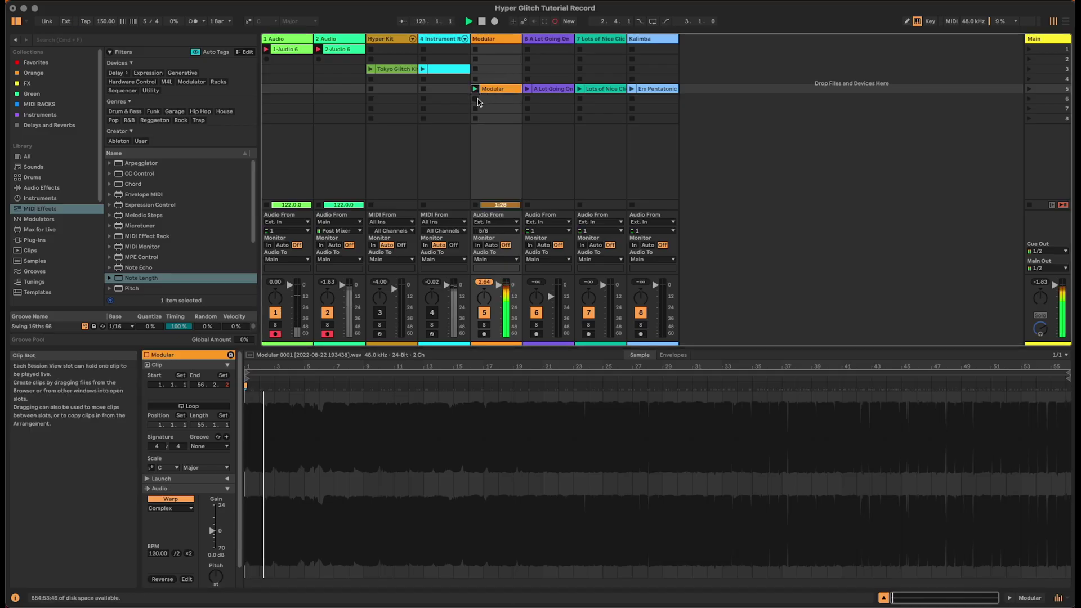
pyautogui.click(476, 103)
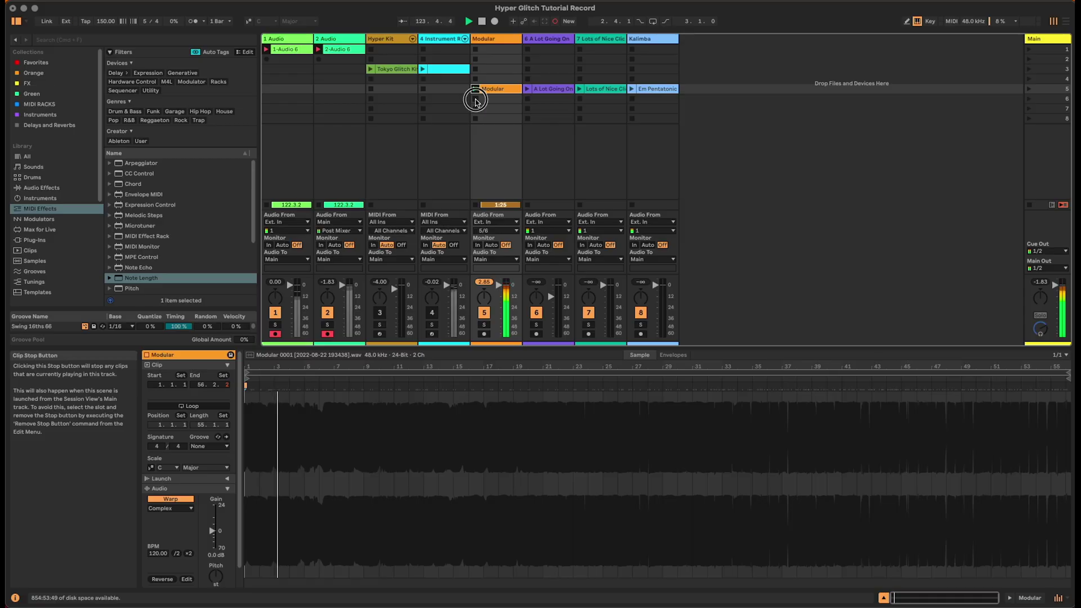
# Step: Audition the A Lot Going On, Lots of Nice Clicks and Kalimba Em Pentatonic clips one after another
pyautogui.click(528, 89)
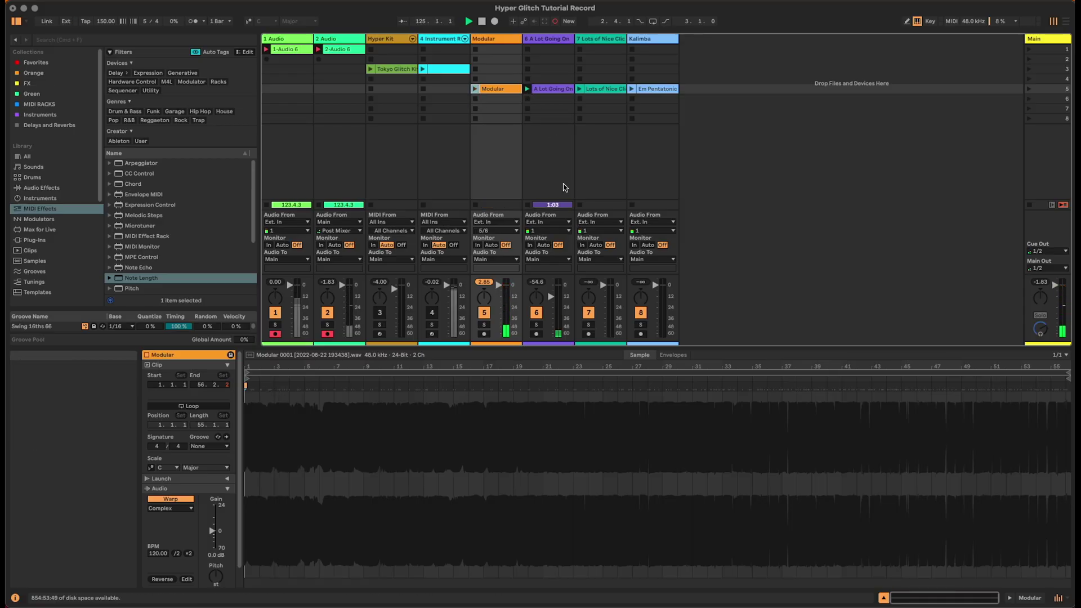
pyautogui.click(532, 90)
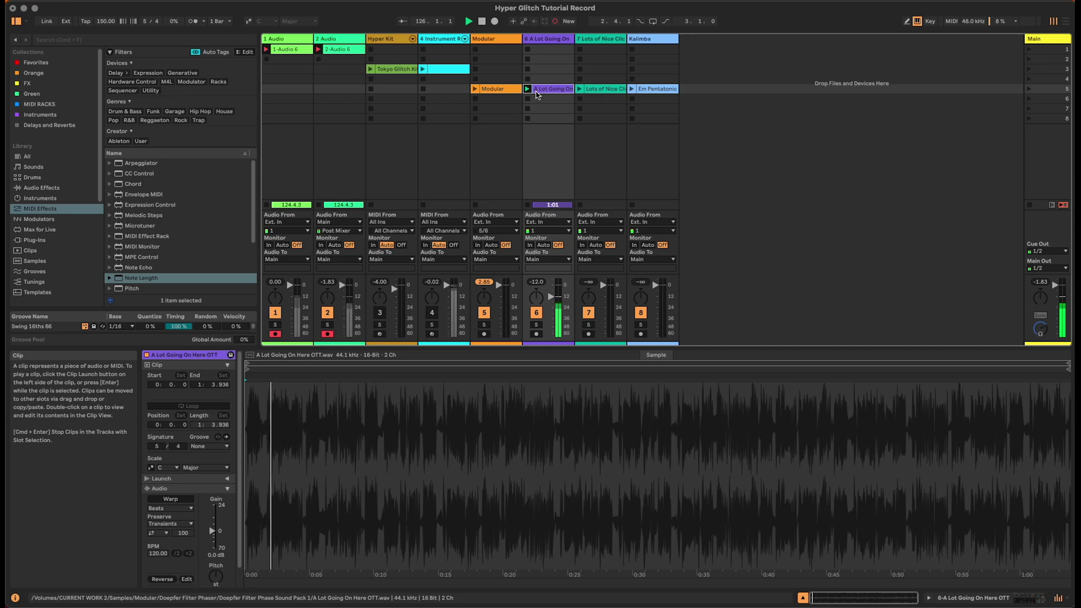
pyautogui.click(529, 99)
pyautogui.click(598, 89)
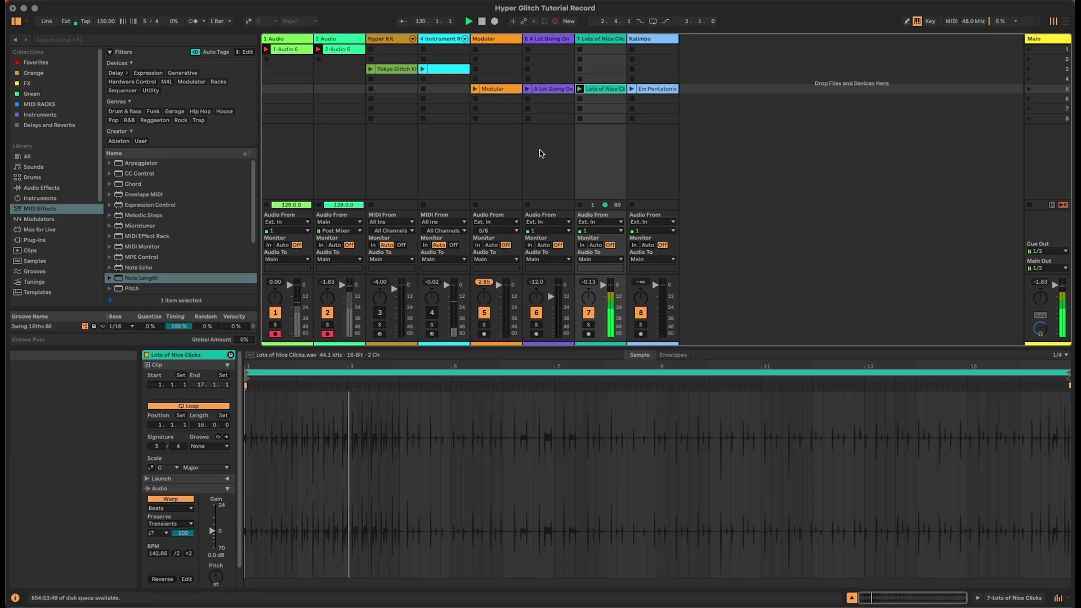
pyautogui.click(581, 99)
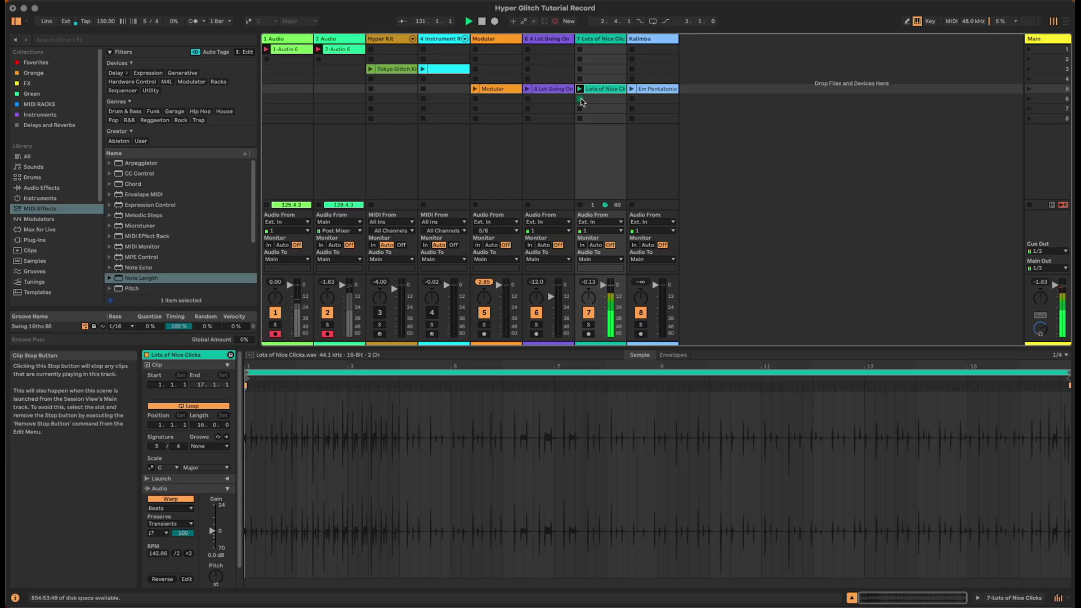
pyautogui.click(630, 90)
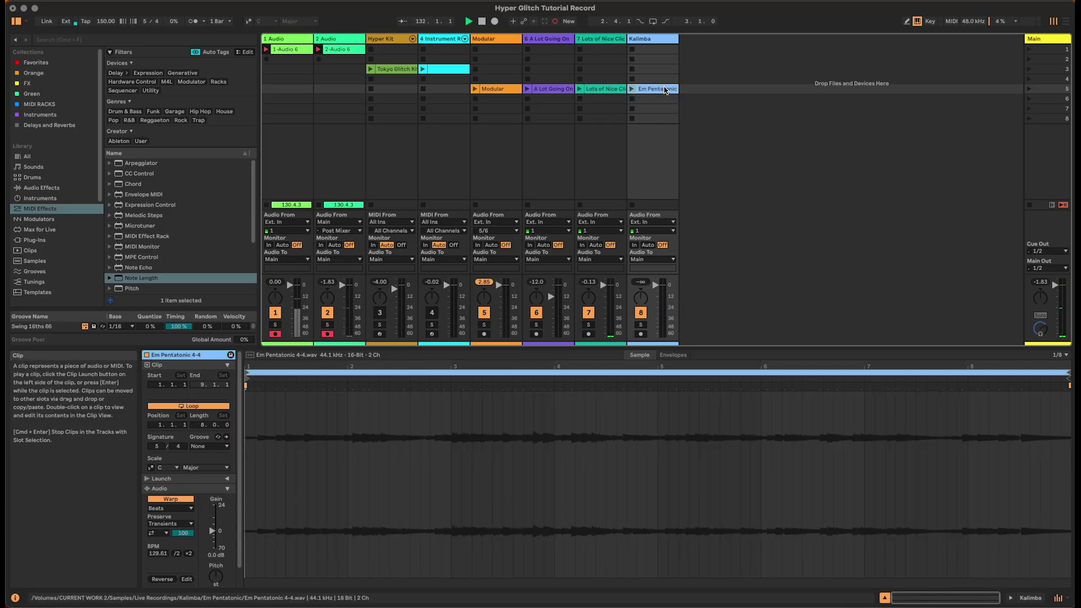
pyautogui.click(631, 89)
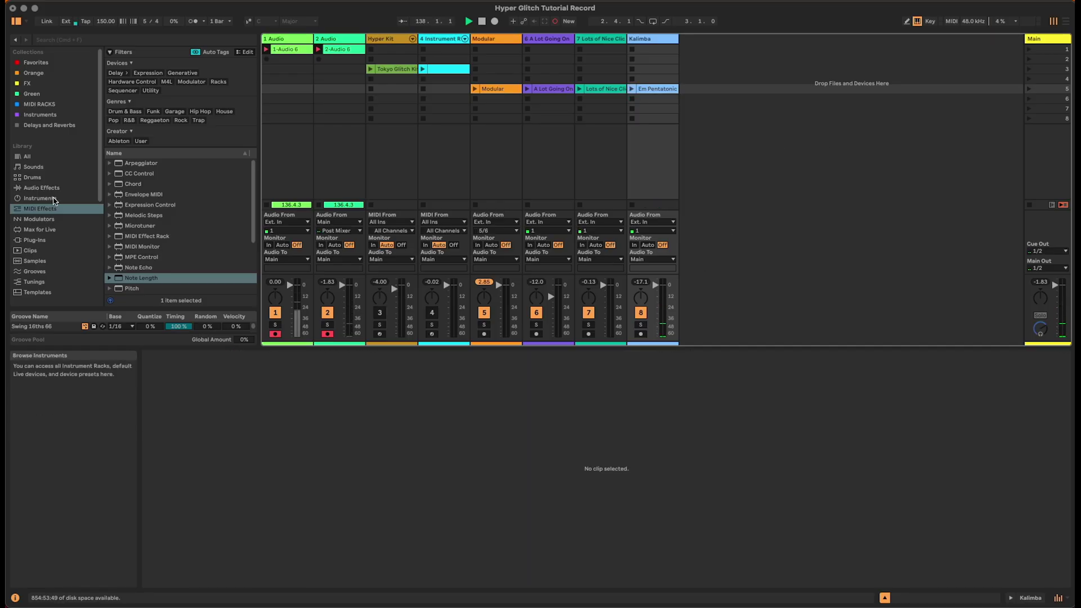
# Step: Create a new Simpler track, load the Em Pentatonic clip into it, and raise the sample gain to 17 dB
pyautogui.click(54, 201)
pyautogui.moveTo(147, 269); pyautogui.dragTo(754, 143)
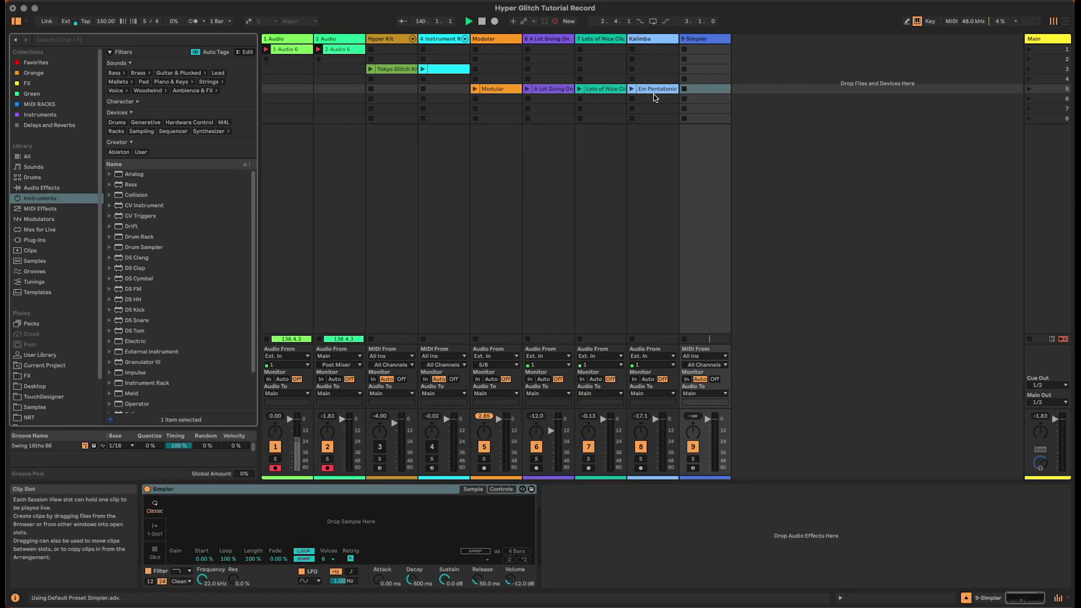
pyautogui.moveTo(649, 90); pyautogui.dragTo(315, 516)
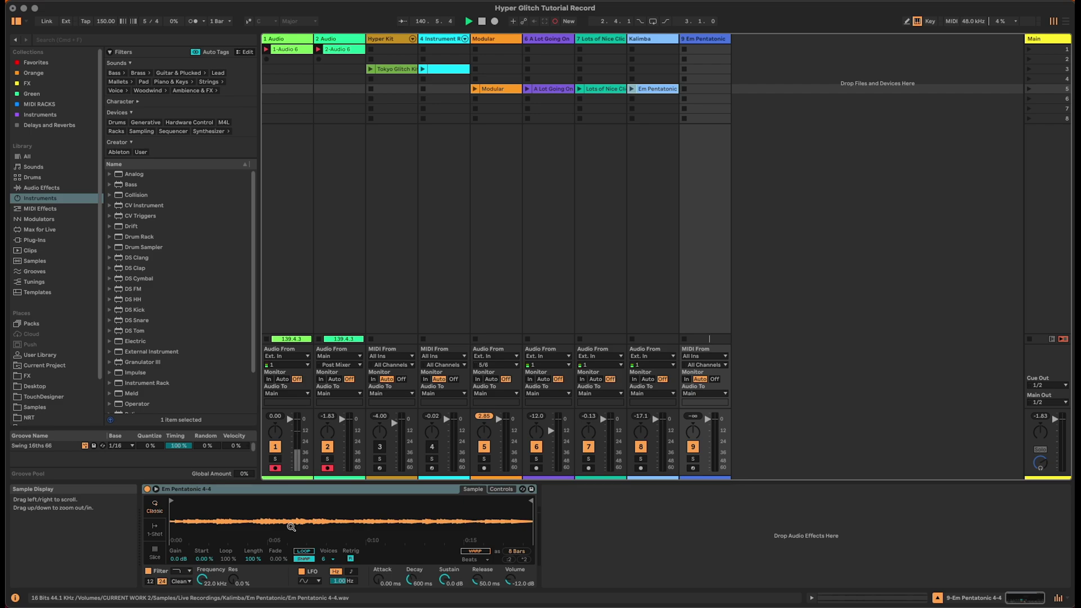
pyautogui.moveTo(178, 558); pyautogui.dragTo(179, 515)
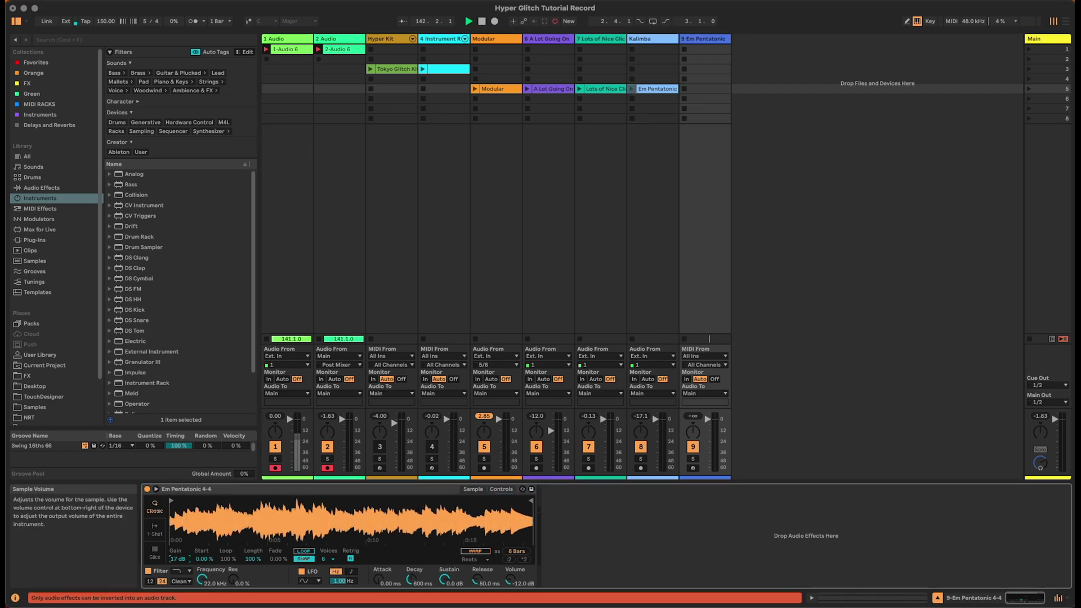
# Step: Switch Simpler to Slice mode with Gate triggering and trim the sample start slightly inward
pyautogui.click(156, 557)
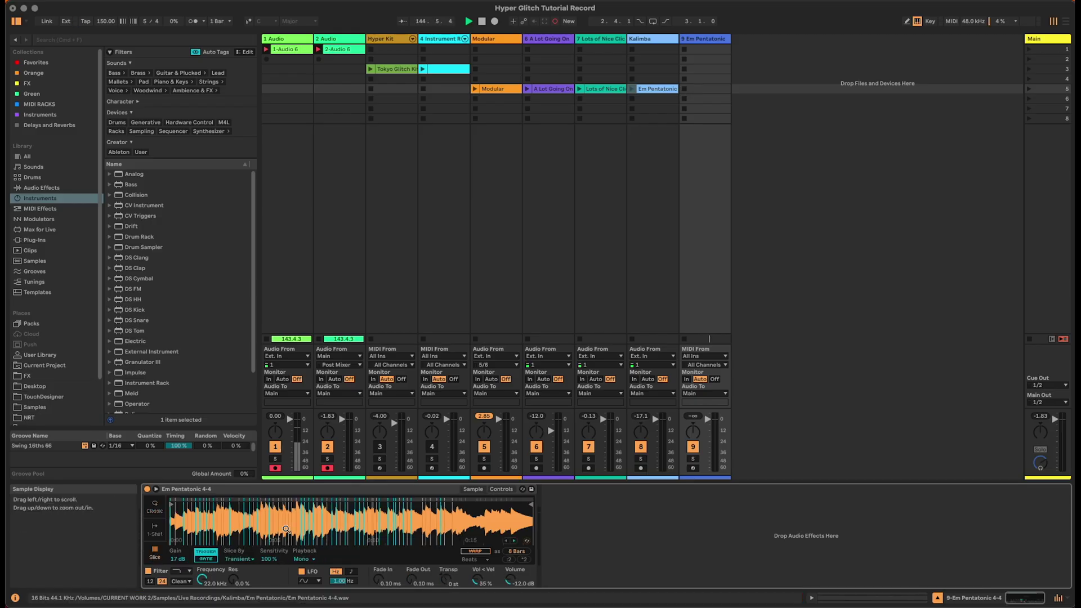
pyautogui.scroll(5, 175, 513)
pyautogui.moveTo(170, 503); pyautogui.dragTo(178, 502)
pyautogui.scroll(-5, 219, 508)
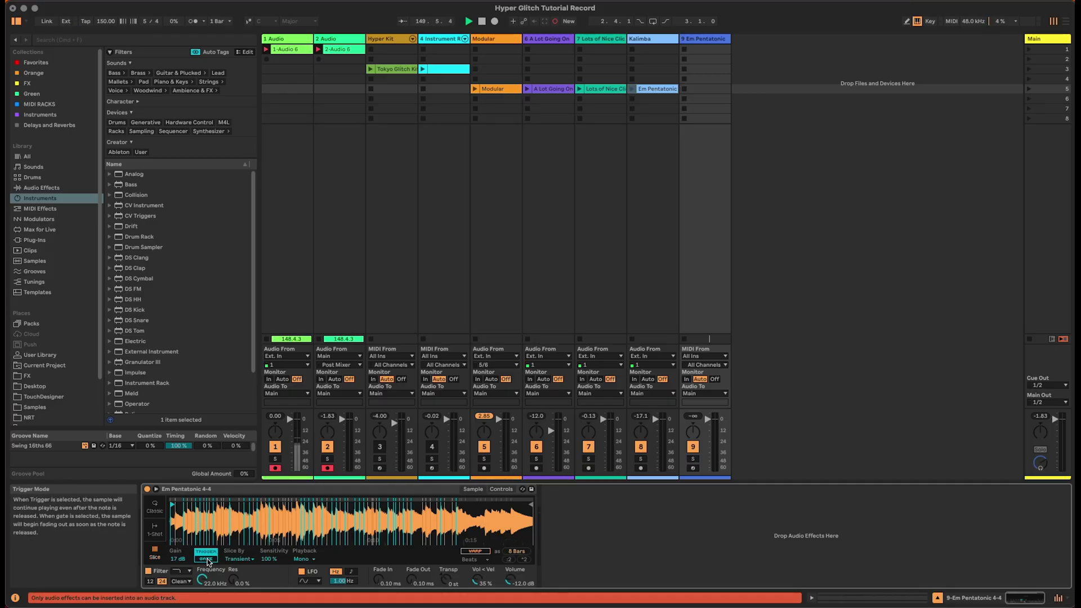
pyautogui.click(207, 560)
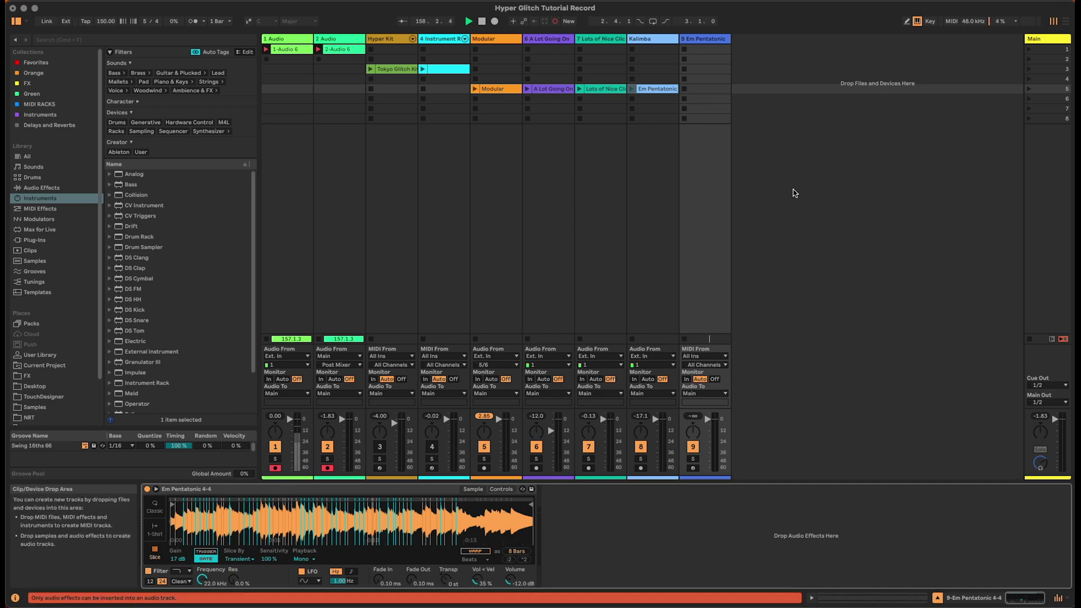
# Step: Create a MIDI clip in scene 7 of the Simpler track and draw four consecutive notes rising C1, C#1, D1, D#1
pyautogui.doubleClick(701, 109)
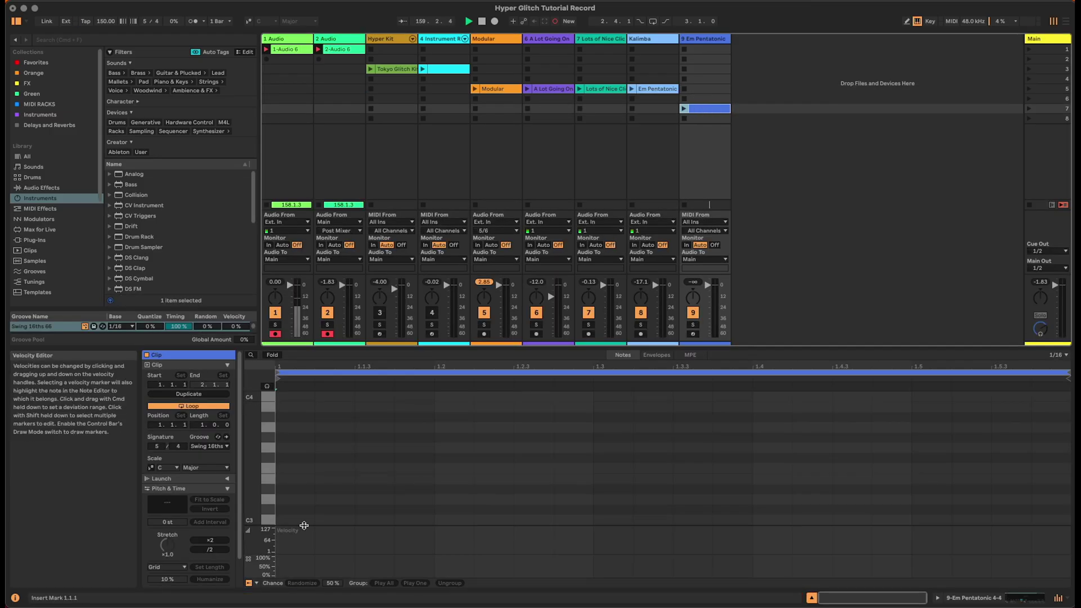
pyautogui.scroll(-3, 338, 479)
pyautogui.scroll(-2, 338, 479)
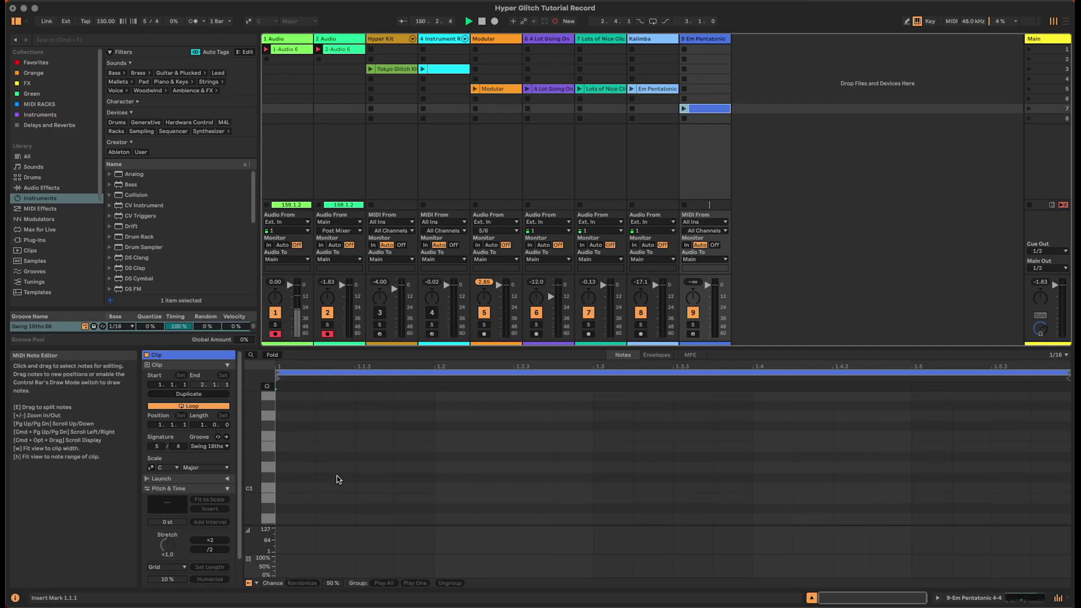
pyautogui.doubleClick(287, 487)
pyautogui.doubleClick(331, 478)
pyautogui.doubleClick(374, 467)
pyautogui.doubleClick(405, 457)
# Step: Duplicate the four notes repeatedly, raising each copy four semitones, until the chromatic run fills the bar up to G2
pyautogui.moveTo(285, 443); pyautogui.dragTo(409, 493)
pyautogui.press('super+d')
pyautogui.press('Up')
pyautogui.press('Up')
pyautogui.press('Up')
pyautogui.press('Up')
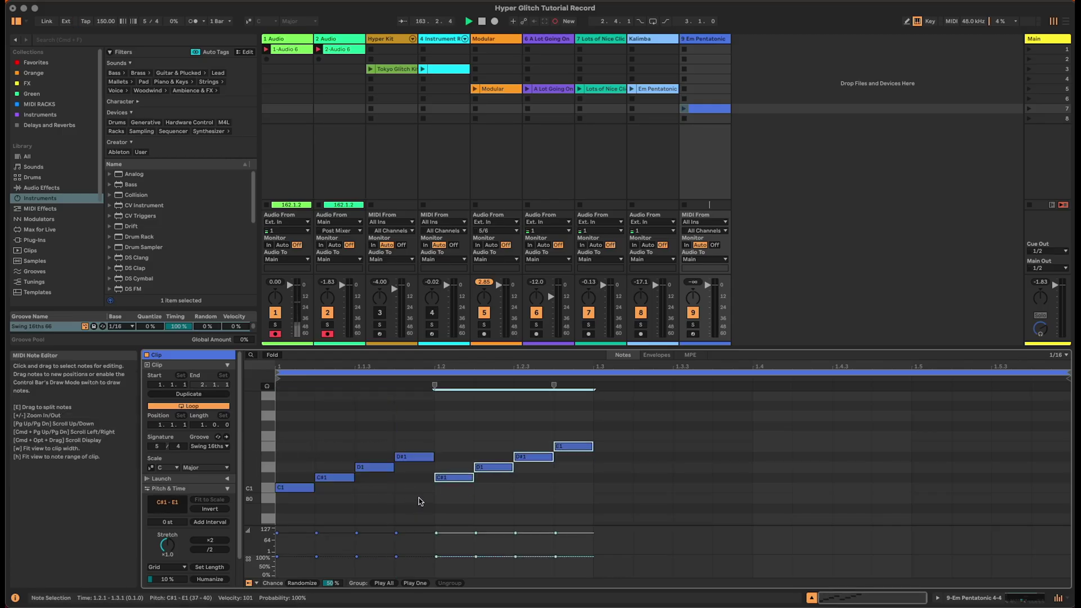
pyautogui.press('super+d')
pyautogui.press('Up')
pyautogui.press('Up')
pyautogui.press('Up')
pyautogui.press('Up')
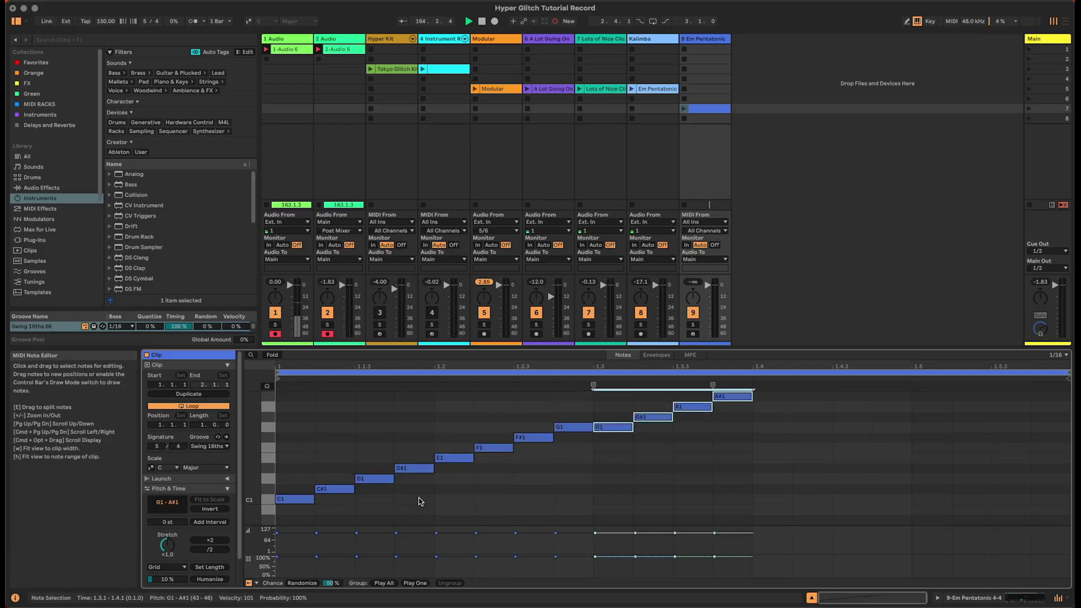
pyautogui.press('super+d')
pyautogui.press('Up')
pyautogui.press('Up')
pyautogui.press('Up')
pyautogui.press('Up')
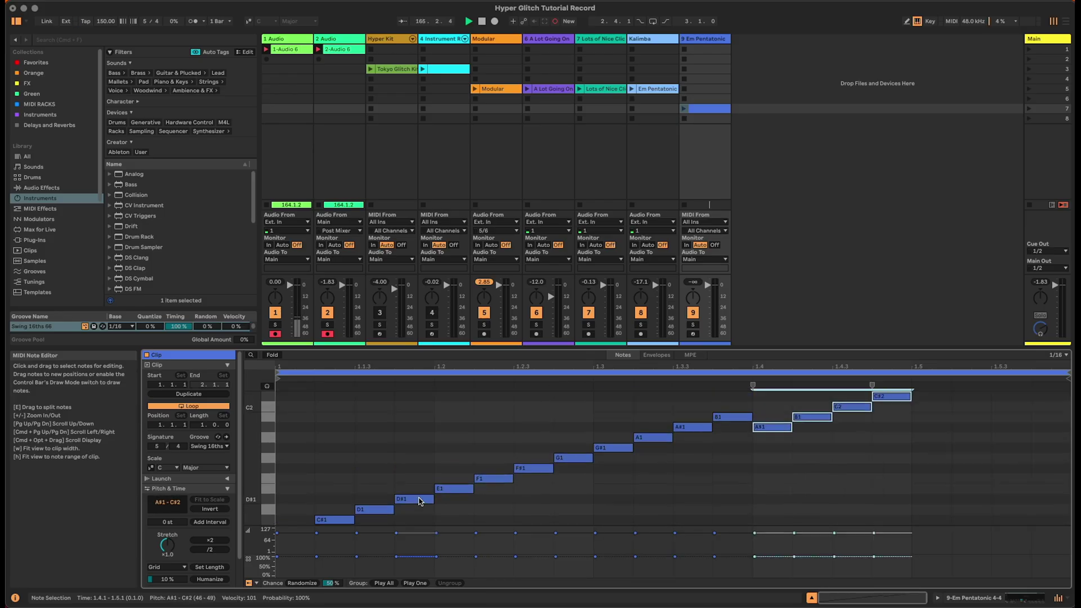
pyautogui.press('super+d')
pyautogui.press('Up')
pyautogui.press('Up')
pyautogui.press('Up')
pyautogui.press('Up')
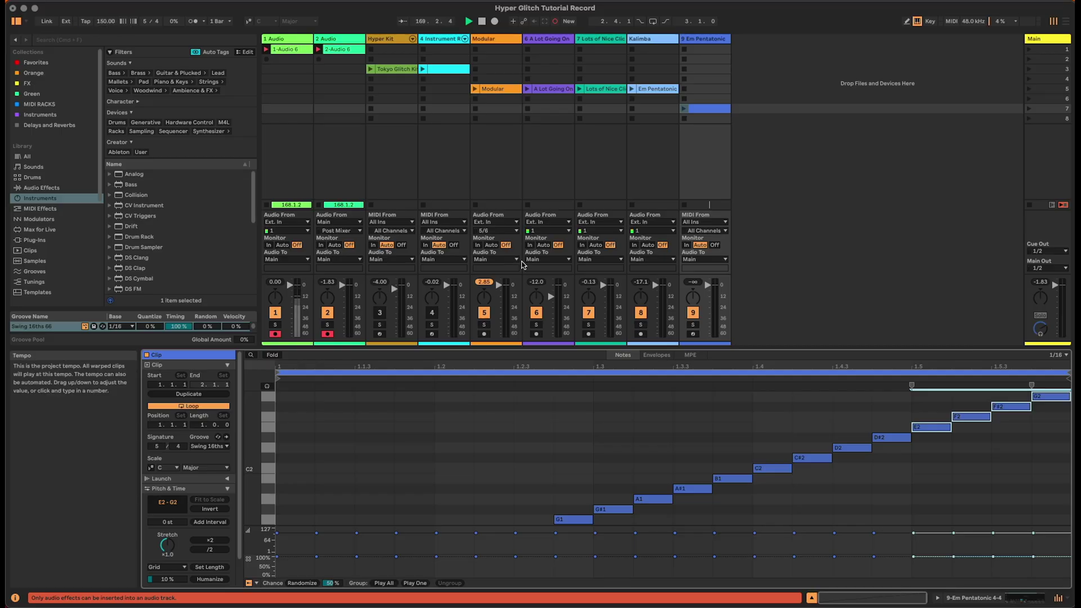
# Step: Set the clip's loop length to two bars and duplicate the run into the second bar, transposed to G#2–D#4
pyautogui.moveTo(572, 345); pyautogui.dragTo(206, 133)
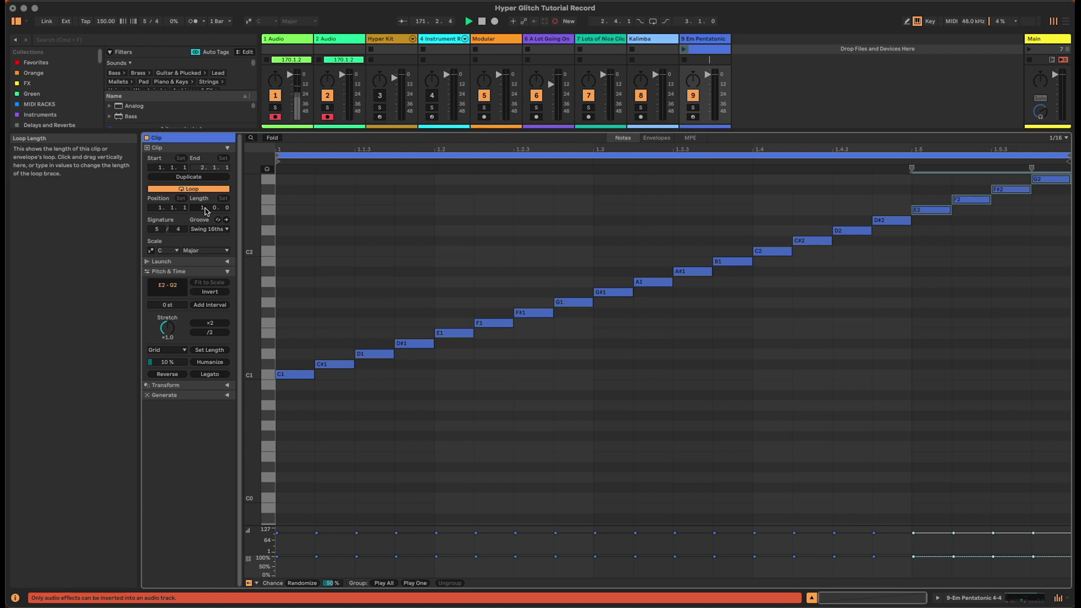
pyautogui.moveTo(206, 209); pyautogui.dragTo(206, 203)
pyautogui.moveTo(282, 394); pyautogui.dragTo(659, 93)
pyautogui.press('super+d')
pyautogui.hotkey('shift', 'Up')
pyautogui.hotkey('shift', 'Up')
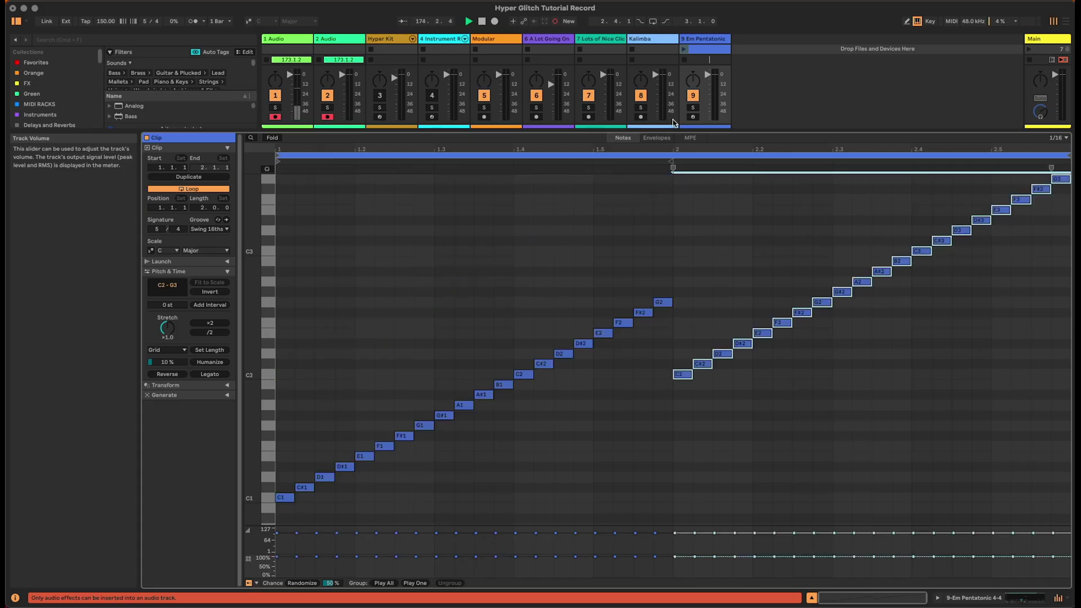
pyautogui.press('Up')
pyautogui.press('Down')
pyautogui.press('Down')
pyautogui.press('Down')
pyautogui.press('Down')
pyautogui.press('Down')
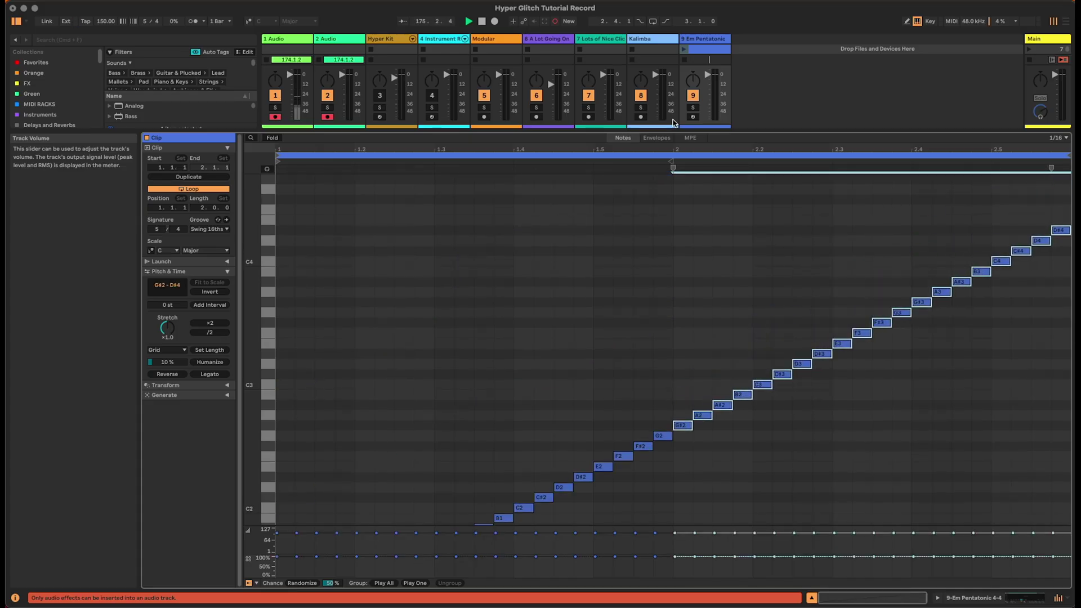
# Step: Launch the sliced kalimba clip and add a Limiter after Simpler in the track's device chain
pyautogui.click(683, 49)
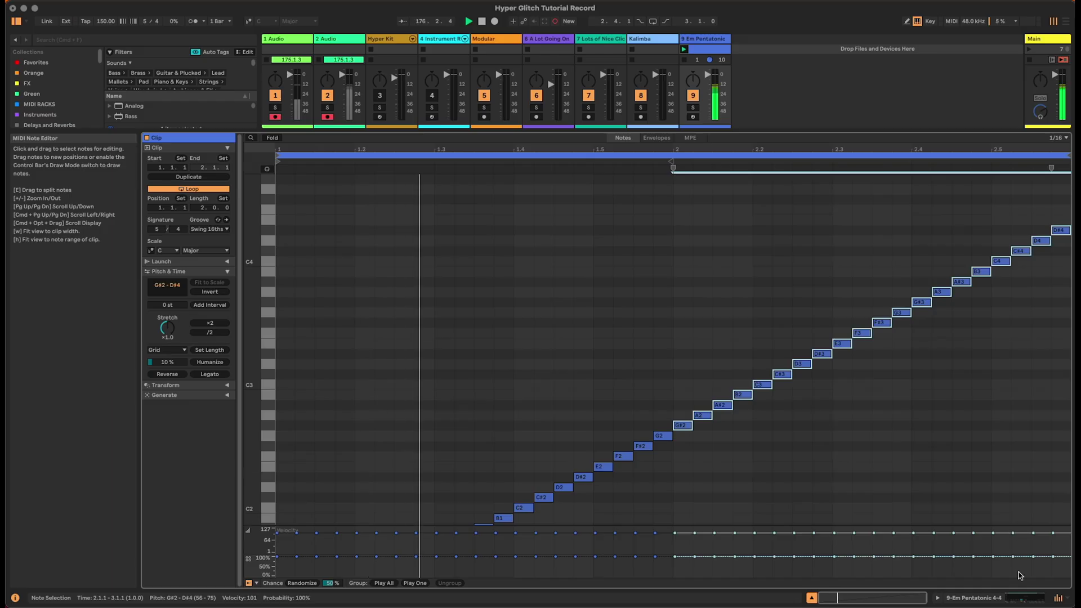
pyautogui.click(1020, 600)
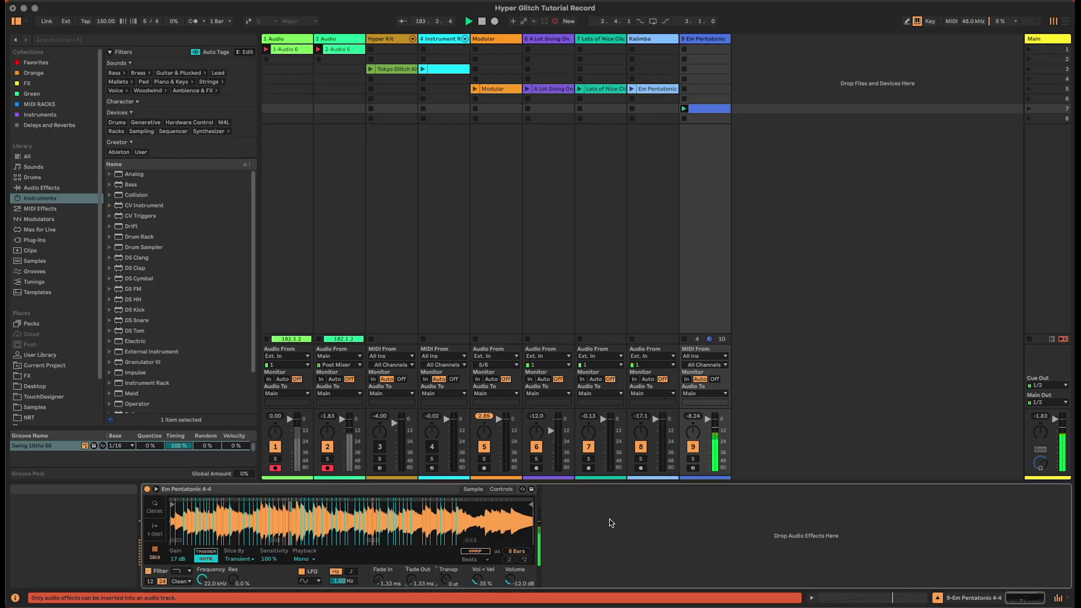
pyautogui.click(43, 187)
pyautogui.moveTo(125, 344); pyautogui.dragTo(600, 543)
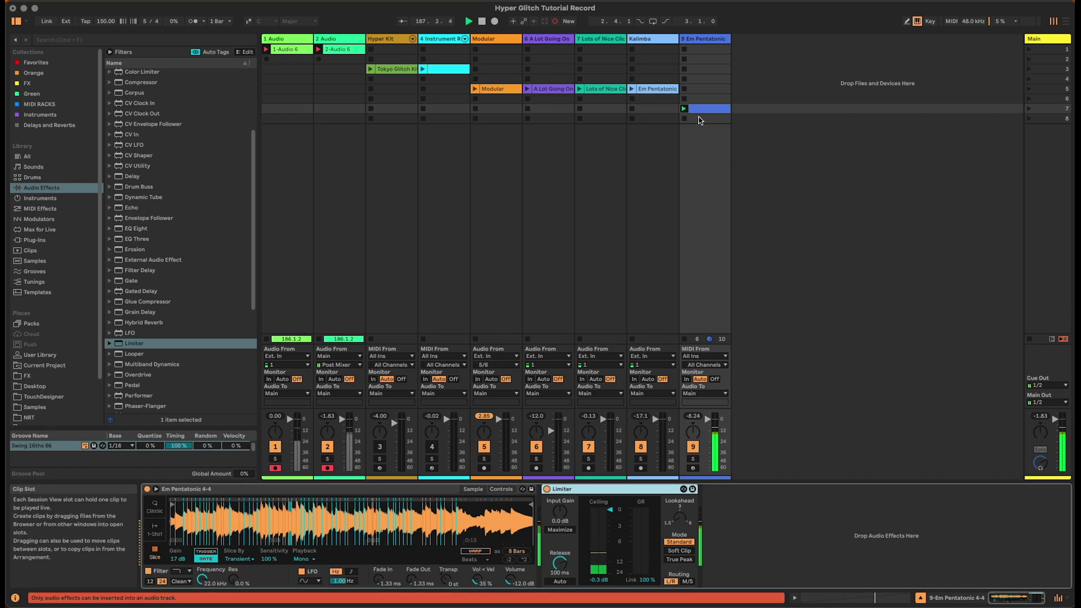
# Step: Group the Em Pentatonic Simpler into an Instrument Rack, leaving the Limiter outside it
pyautogui.click(349, 490)
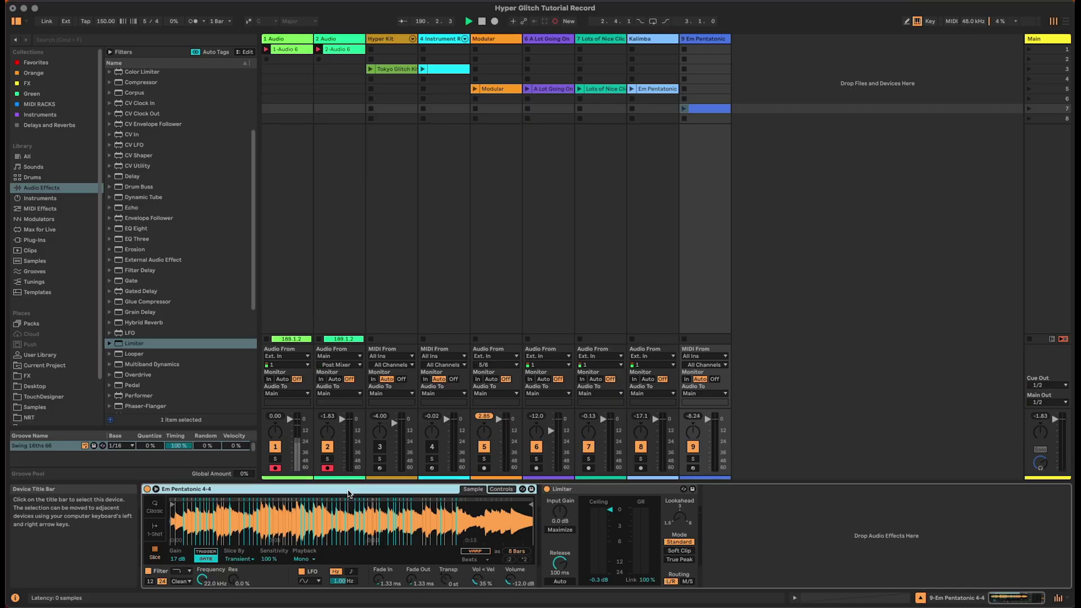
pyautogui.press('super+g')
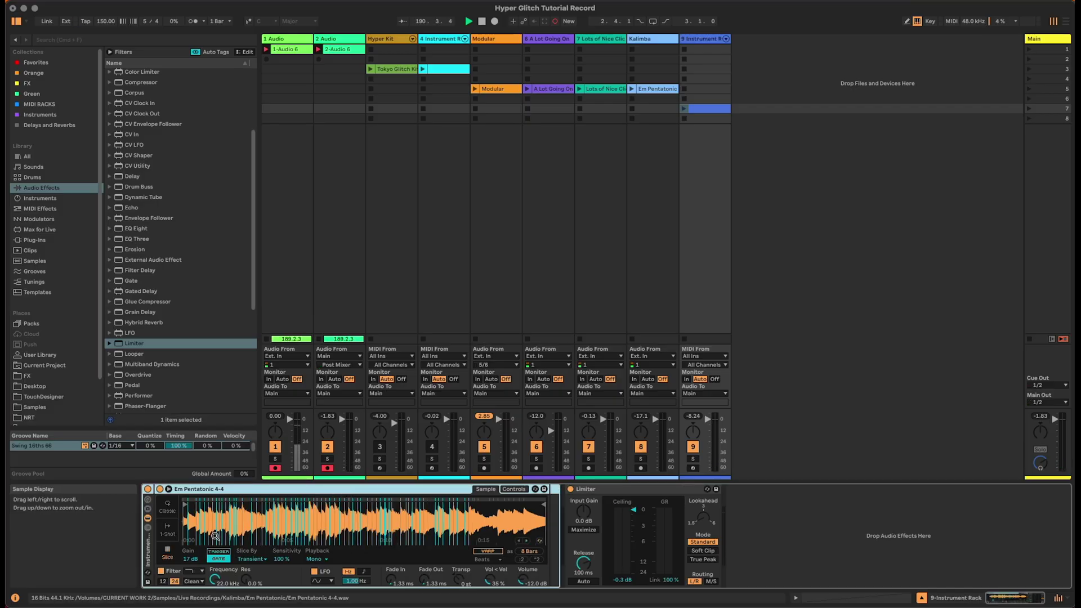
# Step: Show the Instrument Rack's chain list and add the Modular sample as a second chain
pyautogui.click(148, 530)
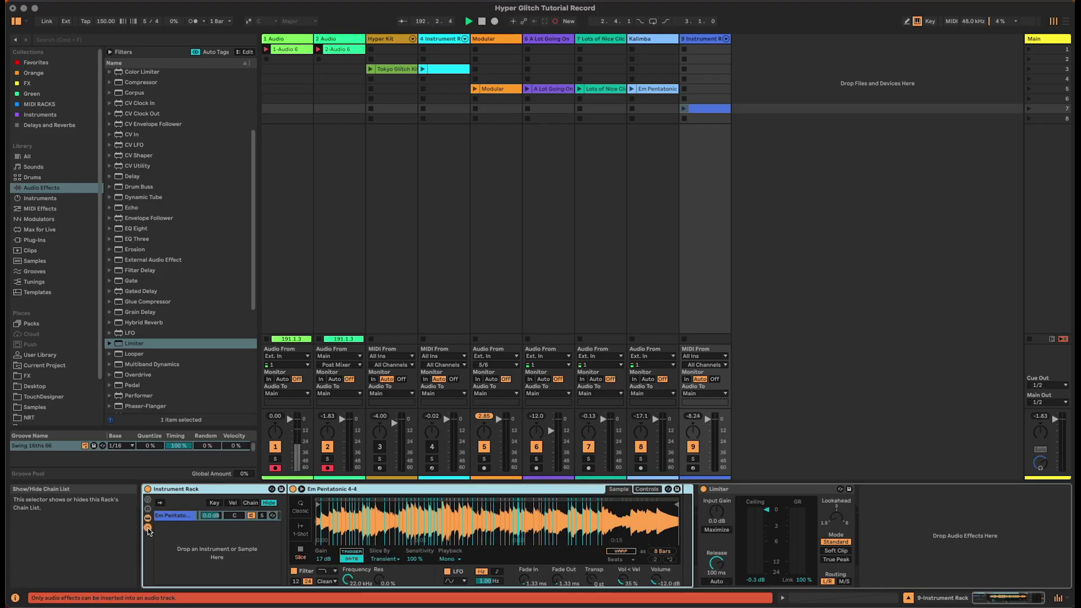
pyautogui.click(208, 555)
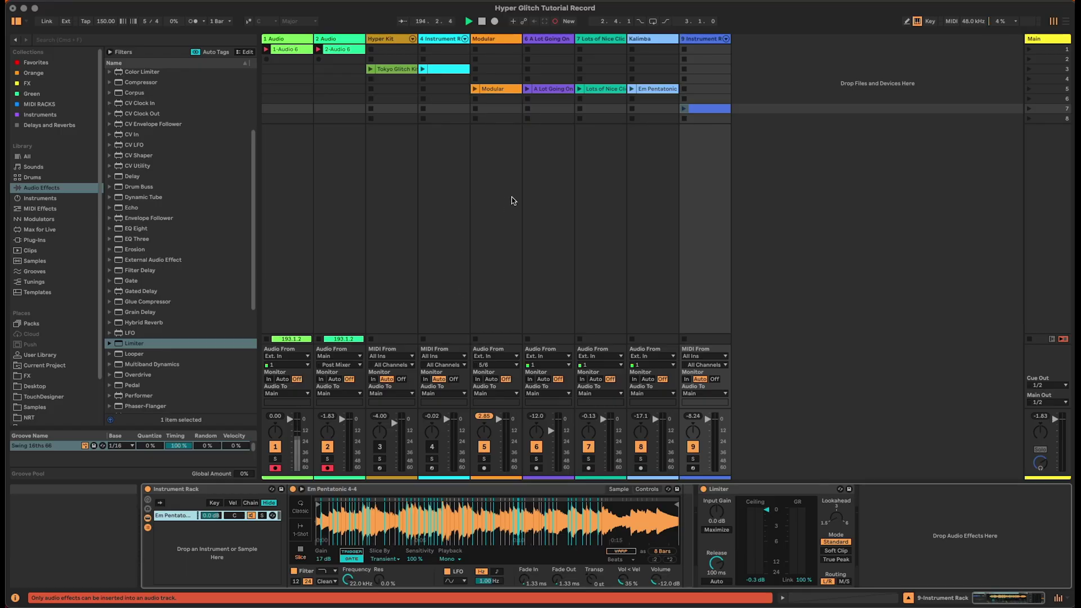
pyautogui.click(202, 548)
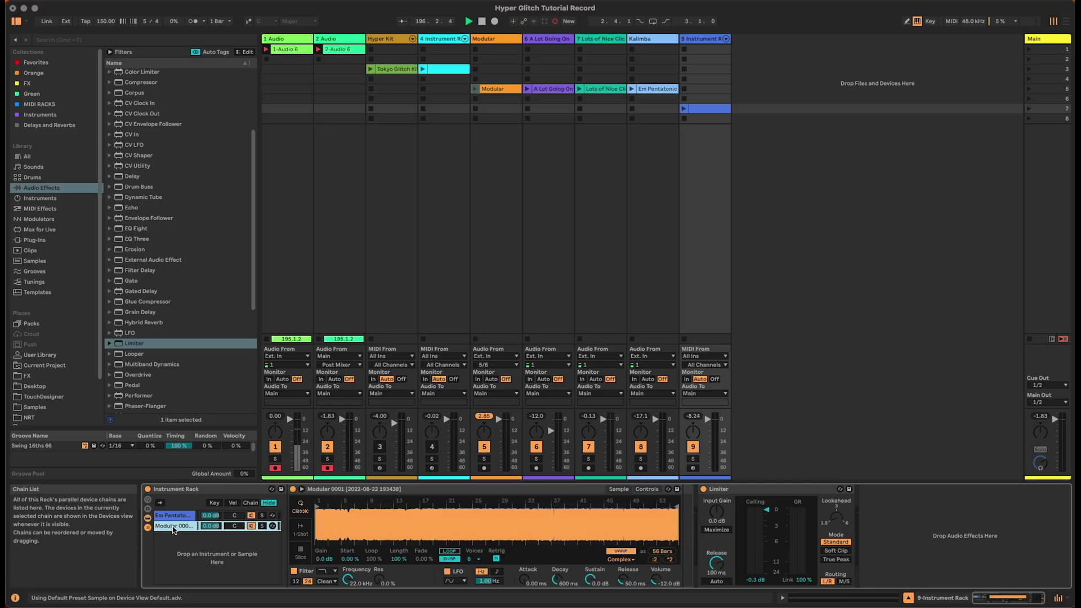
# Step: Move the Modular chain above the kalimba chain and rename the two chains Bass and Melodic
pyautogui.moveTo(176, 520); pyautogui.dragTo(176, 516)
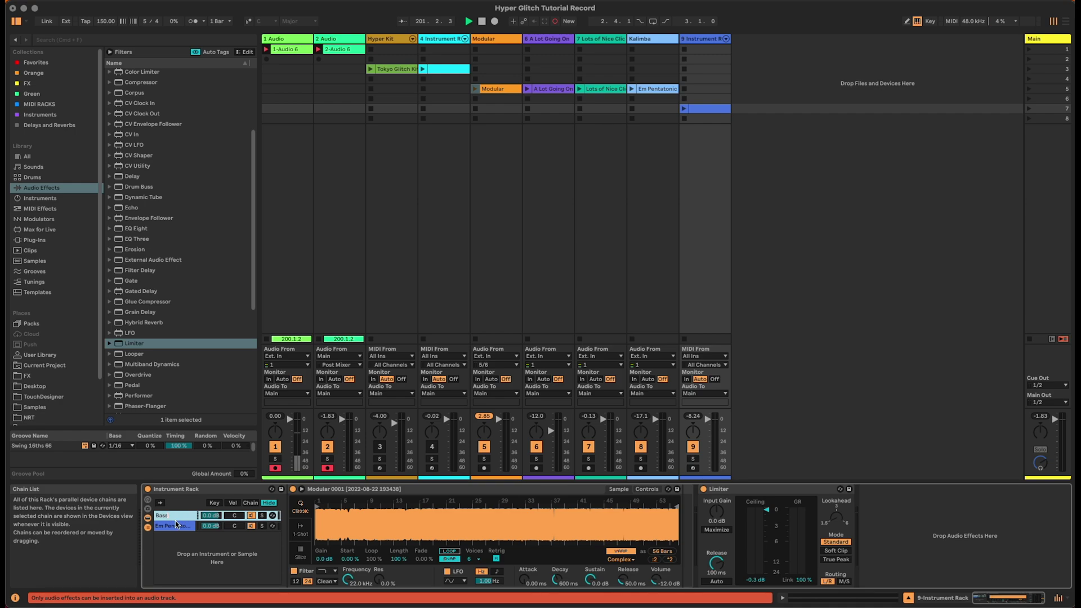
pyautogui.click(176, 524)
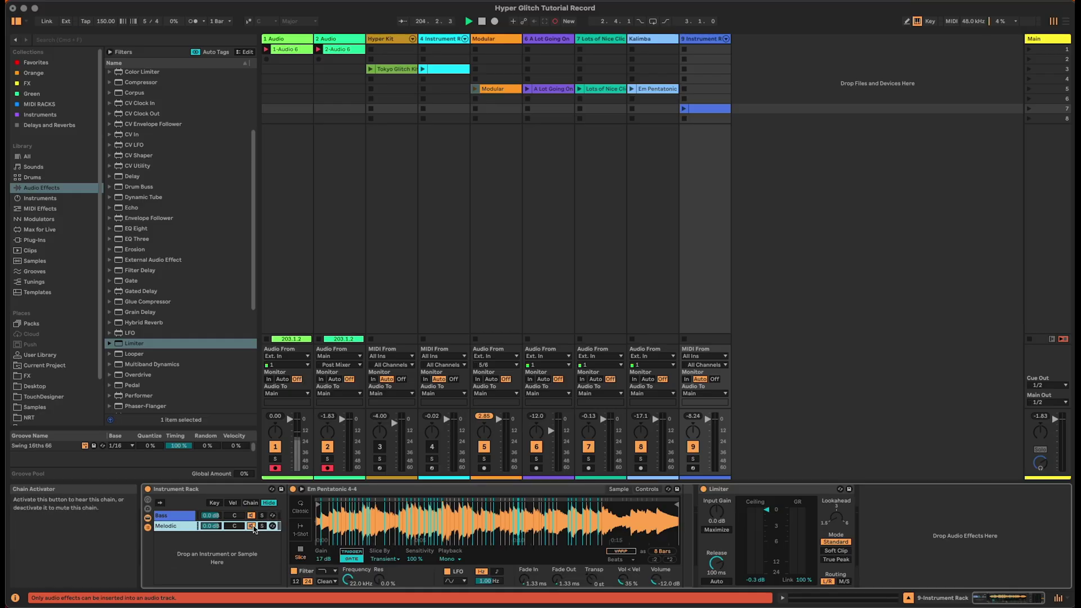
pyautogui.click(192, 516)
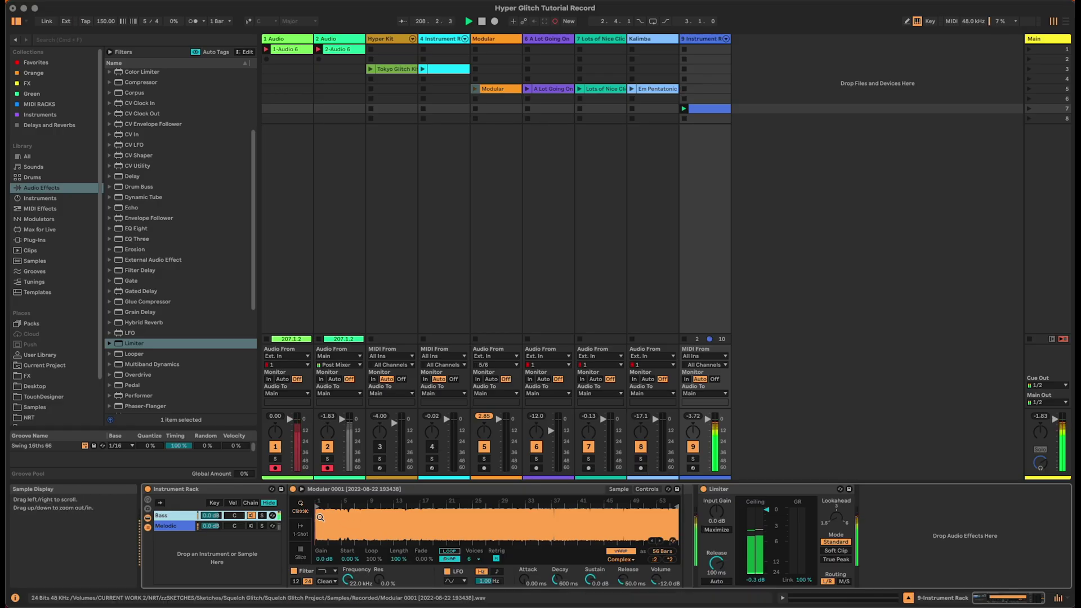
# Step: Switch the Bass chain's Simpler to Slice mode and set the slicing sensitivity to 53%
pyautogui.moveTo(320, 511); pyautogui.dragTo(363, 508)
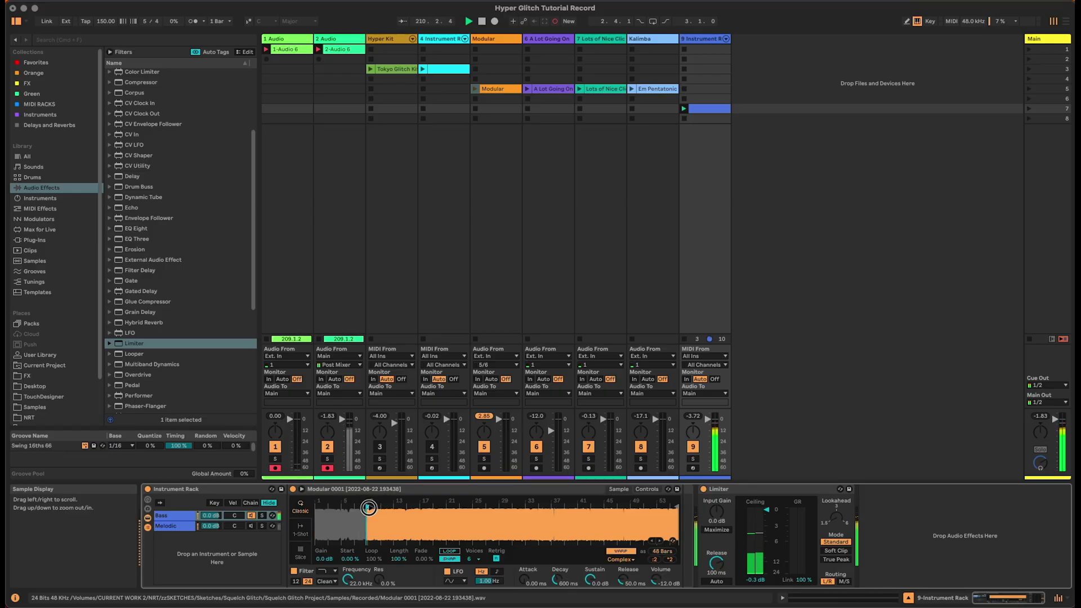
pyautogui.moveTo(368, 509); pyautogui.dragTo(316, 508)
pyautogui.click(298, 556)
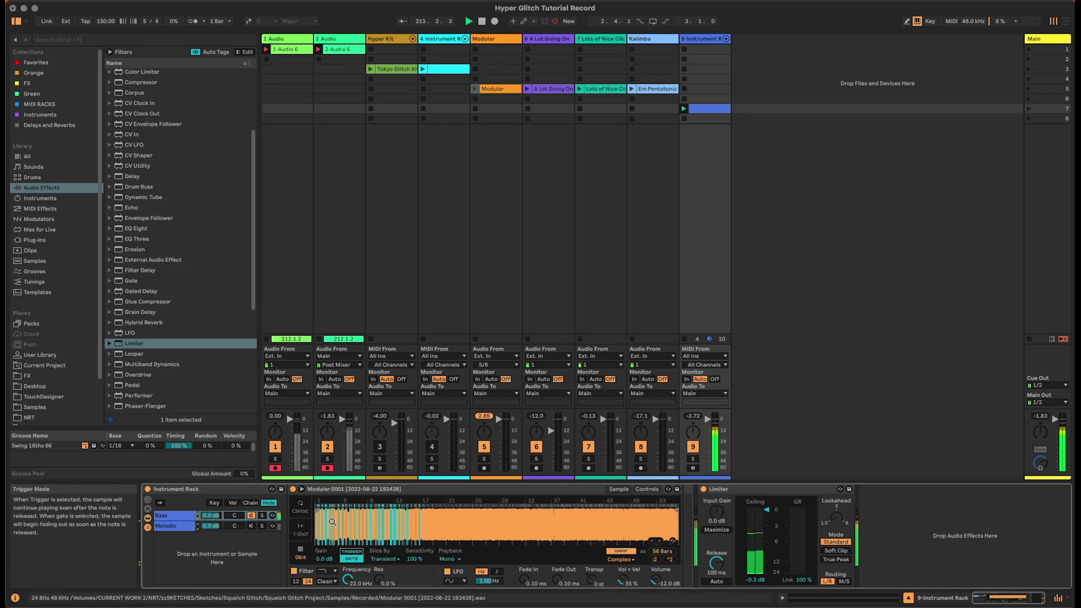
pyautogui.moveTo(412, 559); pyautogui.dragTo(412, 566)
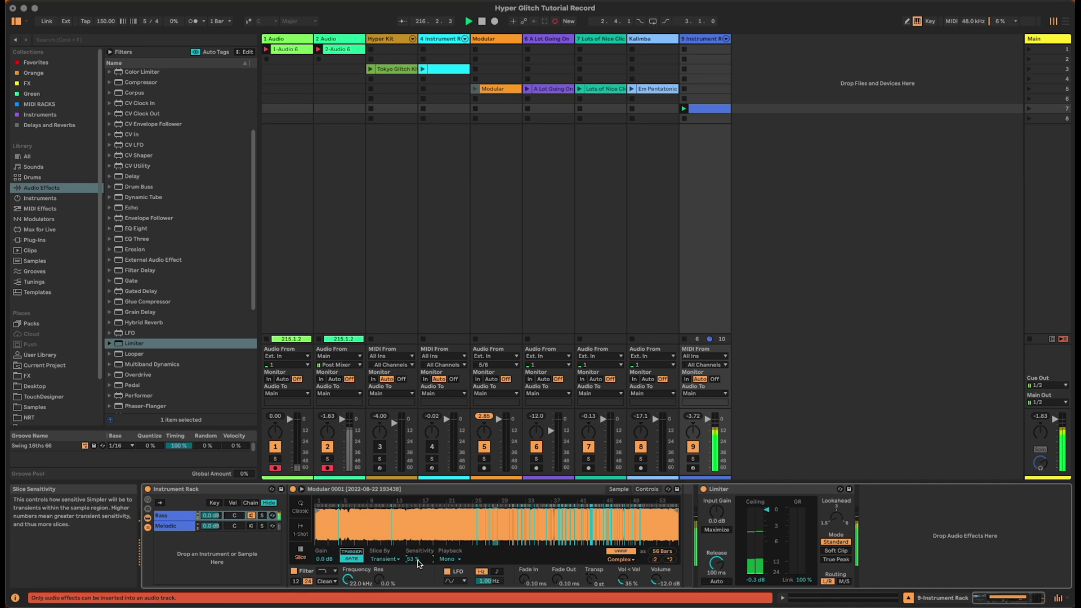
# Step: Move the Bass sample's start to about bar 25, leaving a 32-bar region, and set slice playback to Thru
pyautogui.moveTo(316, 510); pyautogui.dragTo(464, 508)
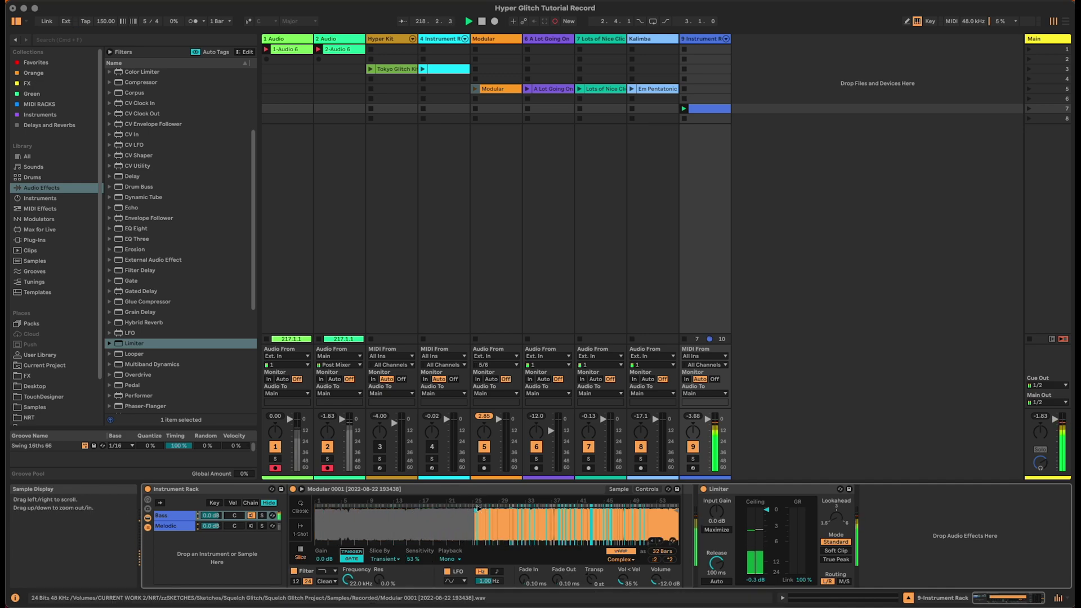
pyautogui.click(457, 559)
pyautogui.click(459, 584)
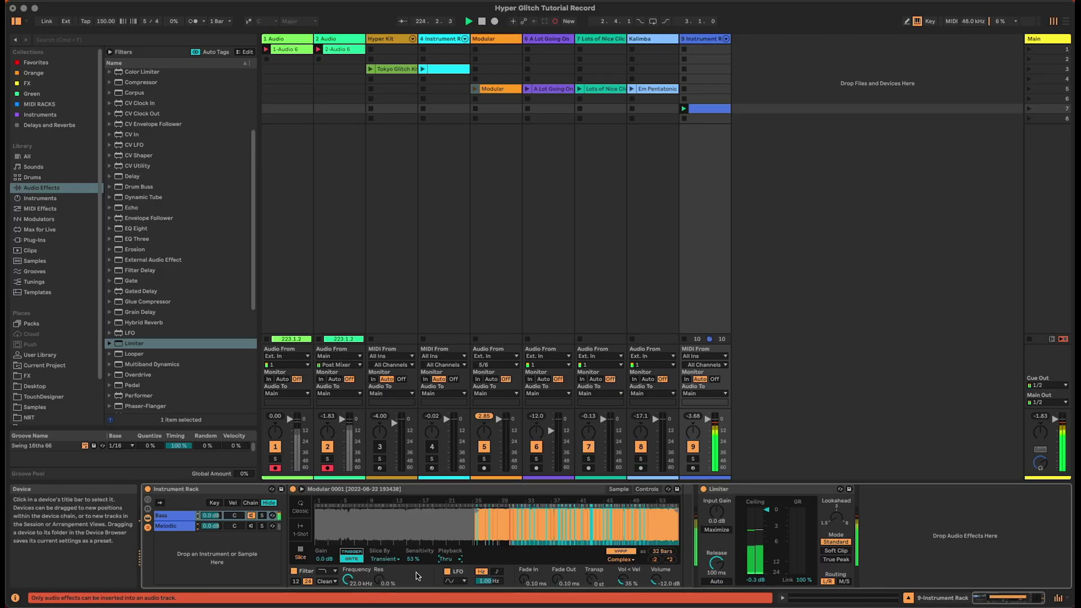
# Step: Insert a Note Length MIDI effect before the Instrument Rack and enable its Latch
pyautogui.click(37, 210)
pyautogui.moveTo(141, 278); pyautogui.dragTo(142, 498)
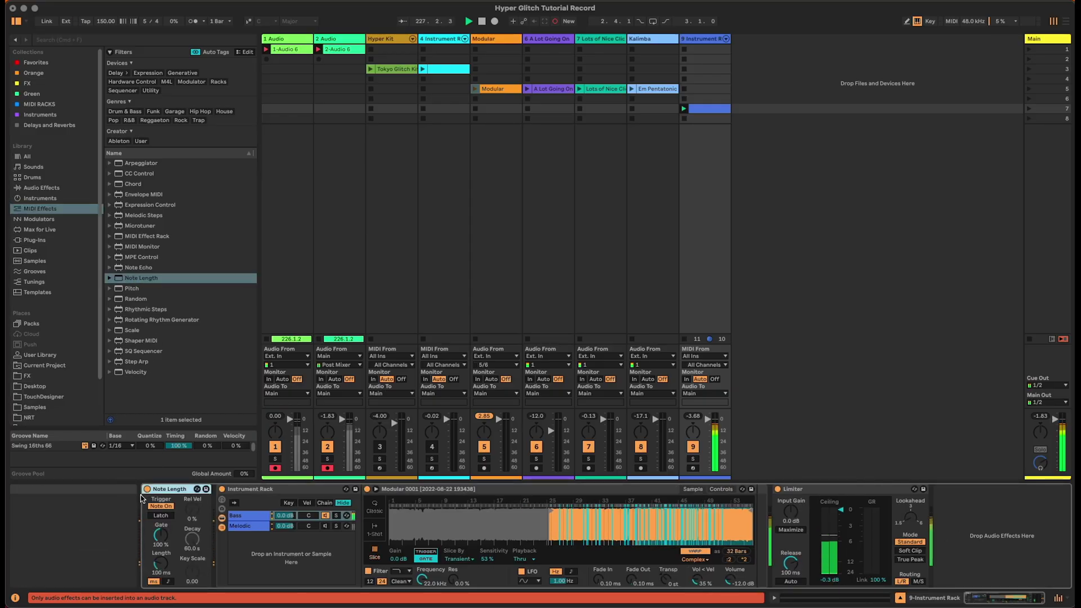
pyautogui.click(162, 516)
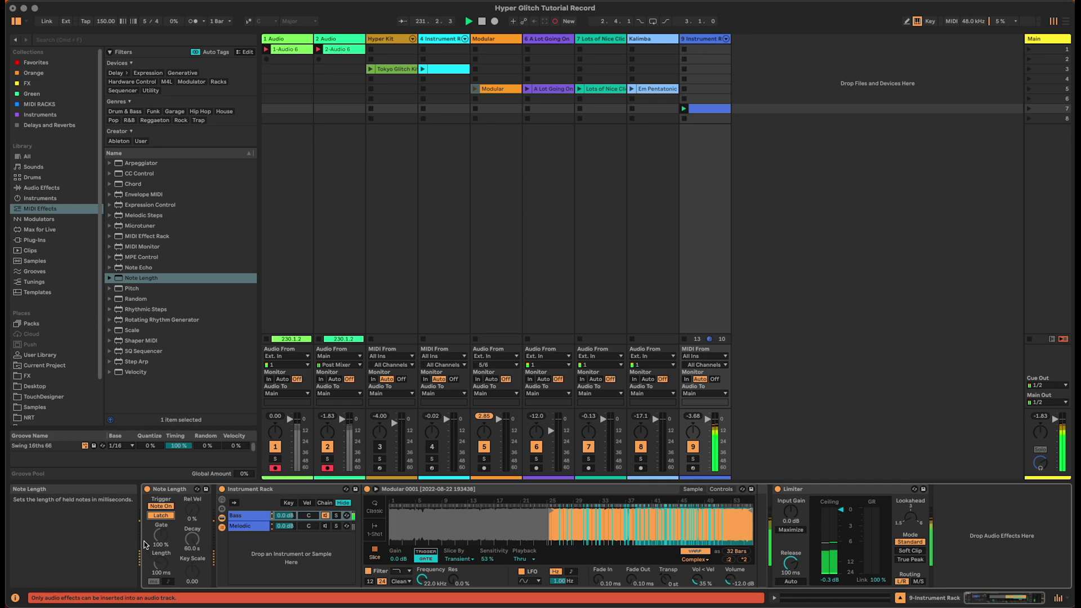
# Step: In the chromatic clip's first bar, deactivate the note groups C#1–D#1, A1–B1 and F2–G2
pyautogui.doubleClick(715, 114)
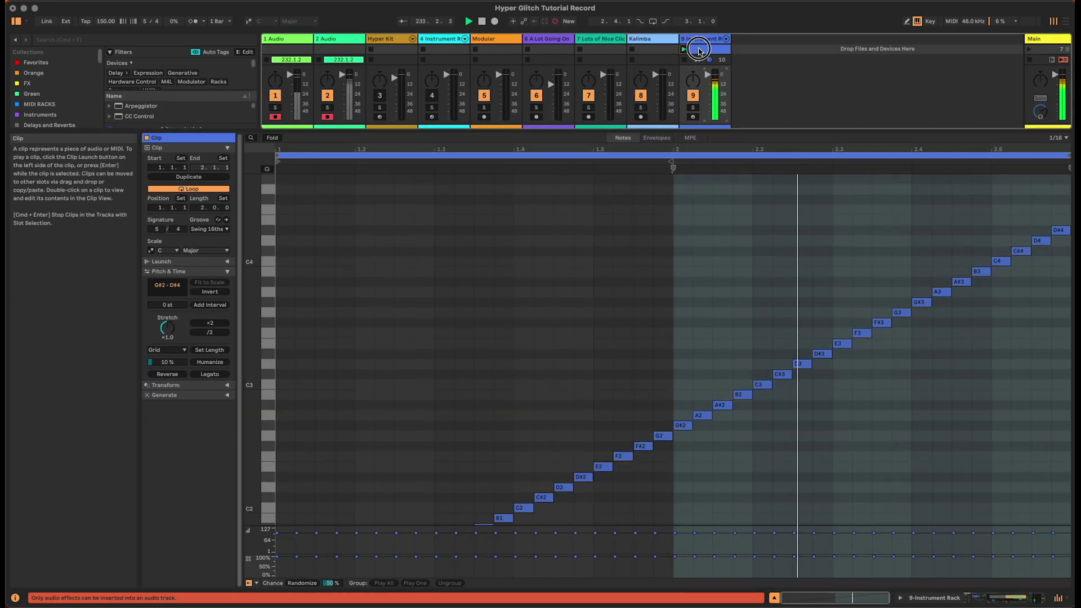
pyautogui.scroll(3, 569, 292)
pyautogui.scroll(-3, 571, 292)
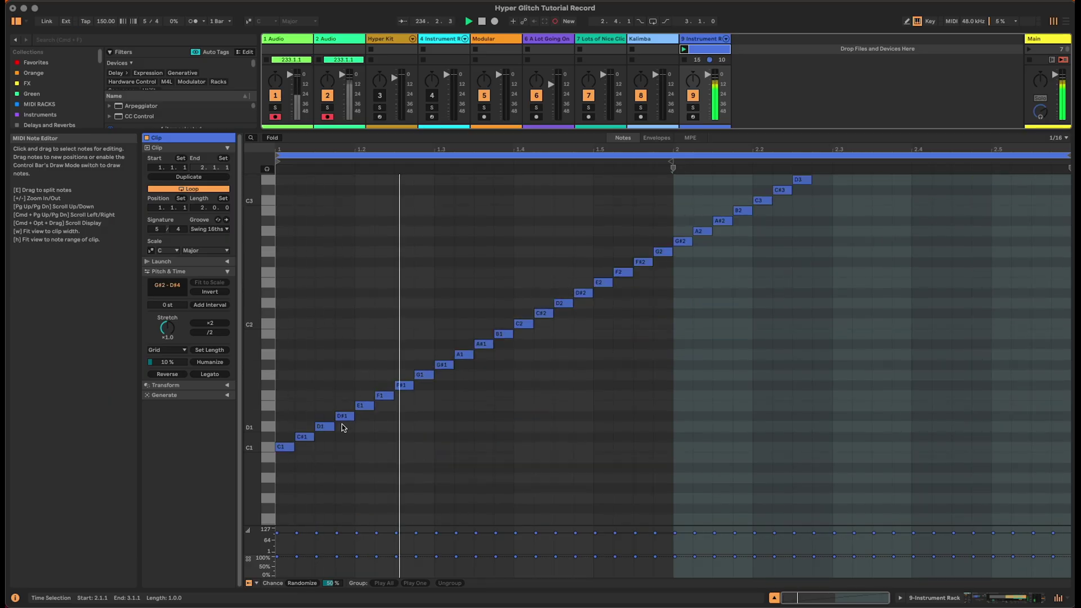
pyautogui.moveTo(306, 420); pyautogui.dragTo(338, 458)
pyautogui.press('0')
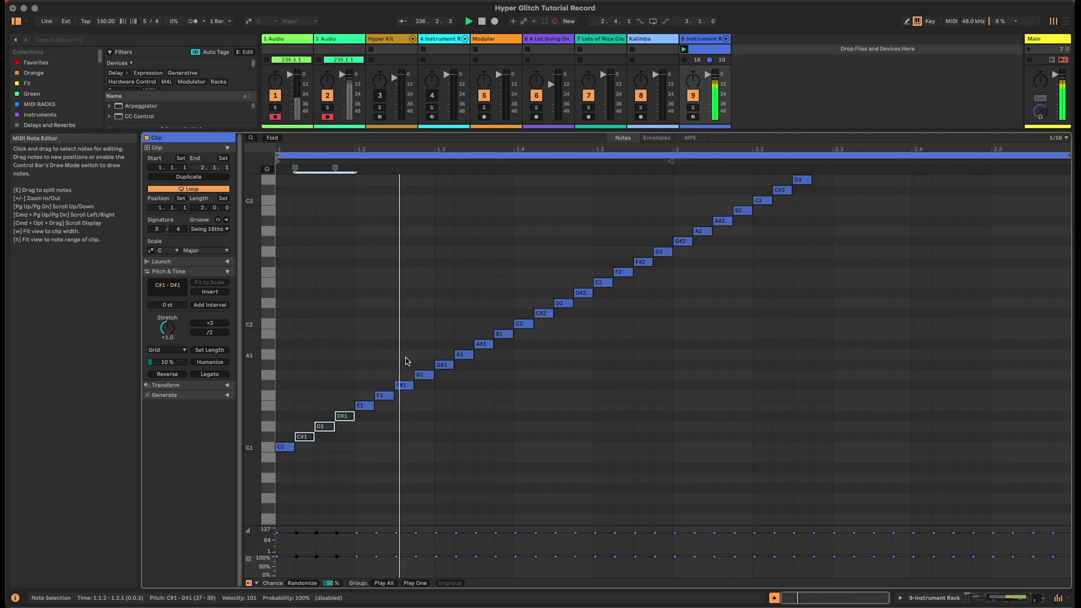
pyautogui.moveTo(454, 314); pyautogui.dragTo(514, 395)
pyautogui.press('0')
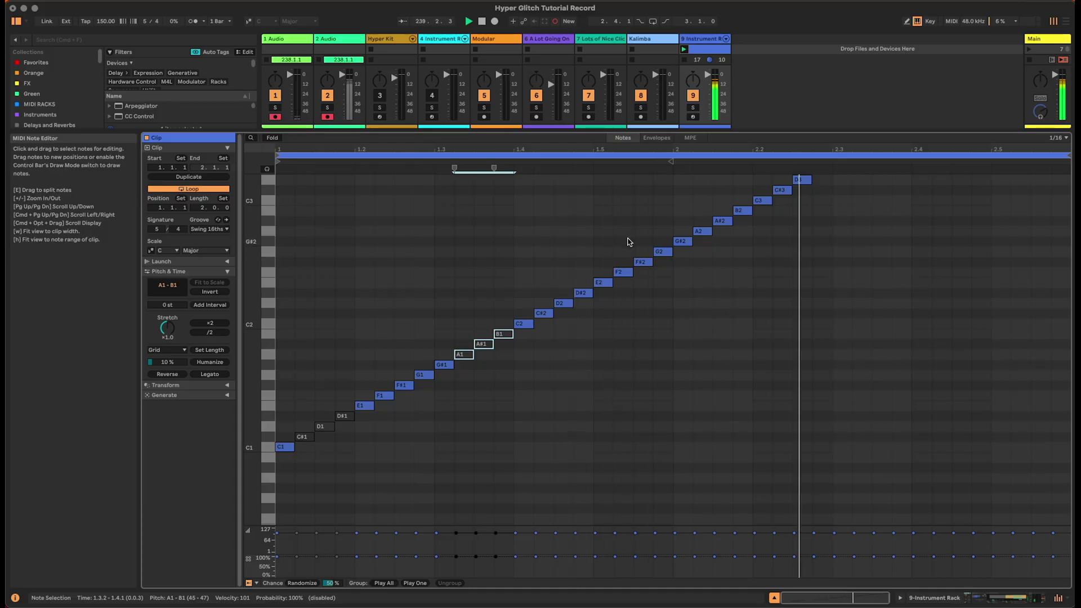
pyautogui.moveTo(621, 230); pyautogui.dragTo(659, 335)
pyautogui.press('0')
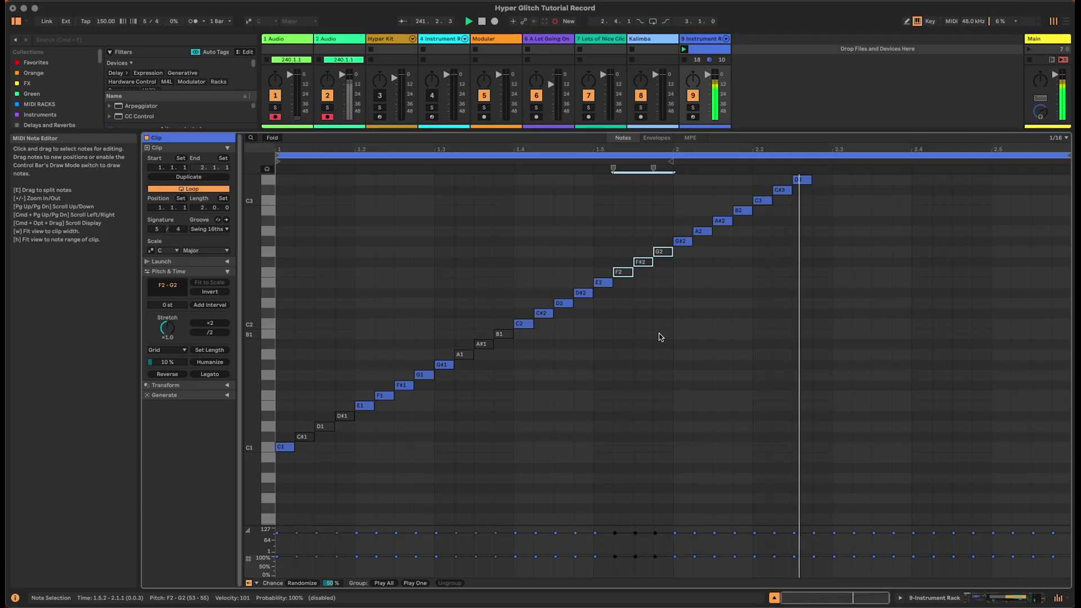
# Step: In the clip's second bar, deactivate the note groups B2–C#3 and F3–G3
pyautogui.scroll(2, 787, 305)
pyautogui.scroll(6, 865, 297)
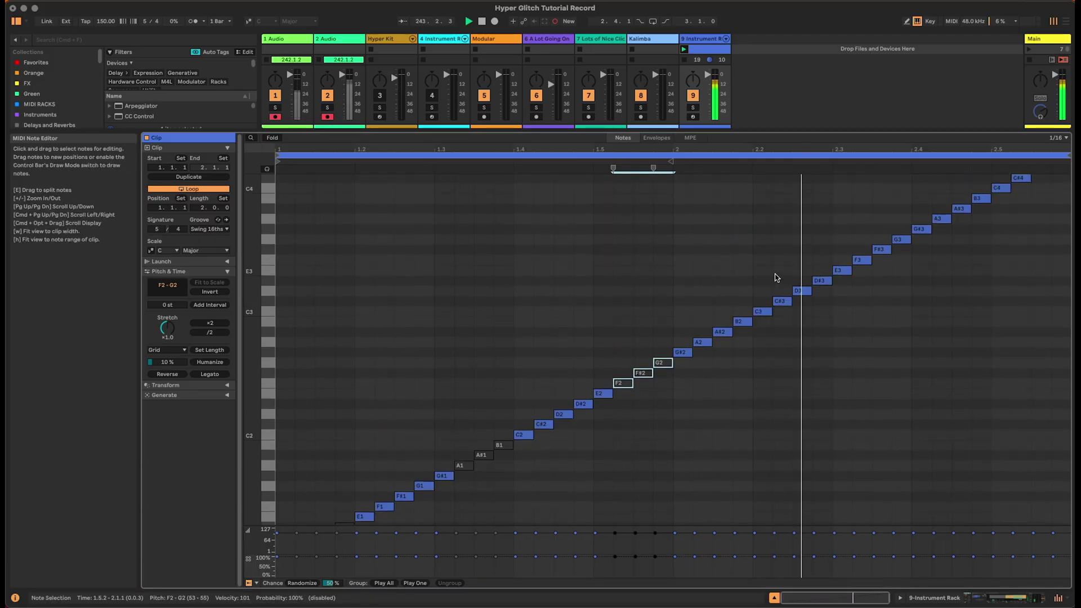
pyautogui.moveTo(733, 288); pyautogui.dragTo(785, 345)
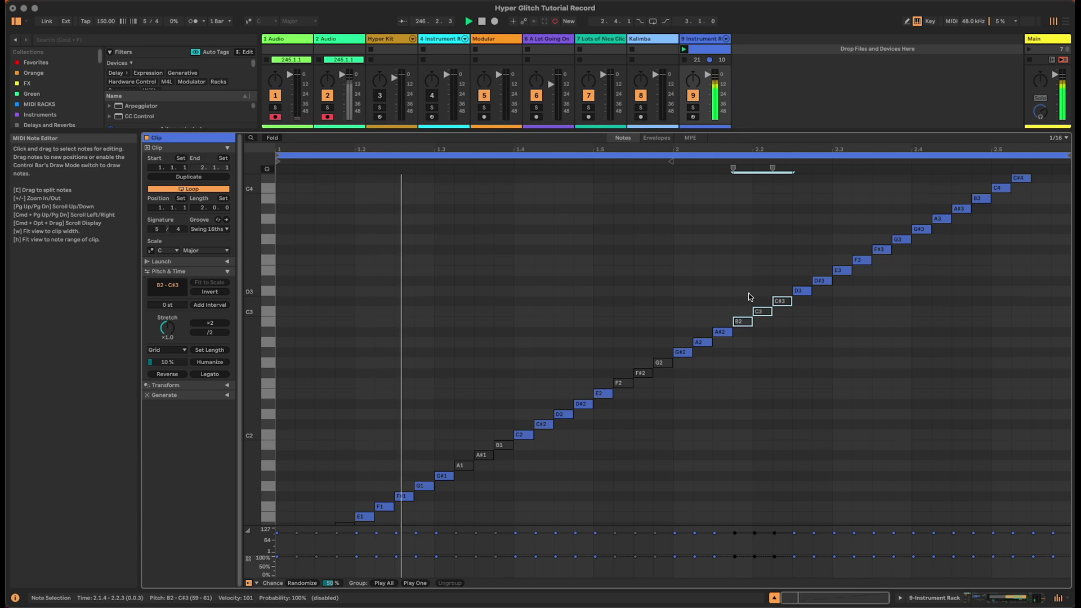
pyautogui.moveTo(868, 231); pyautogui.dragTo(905, 306)
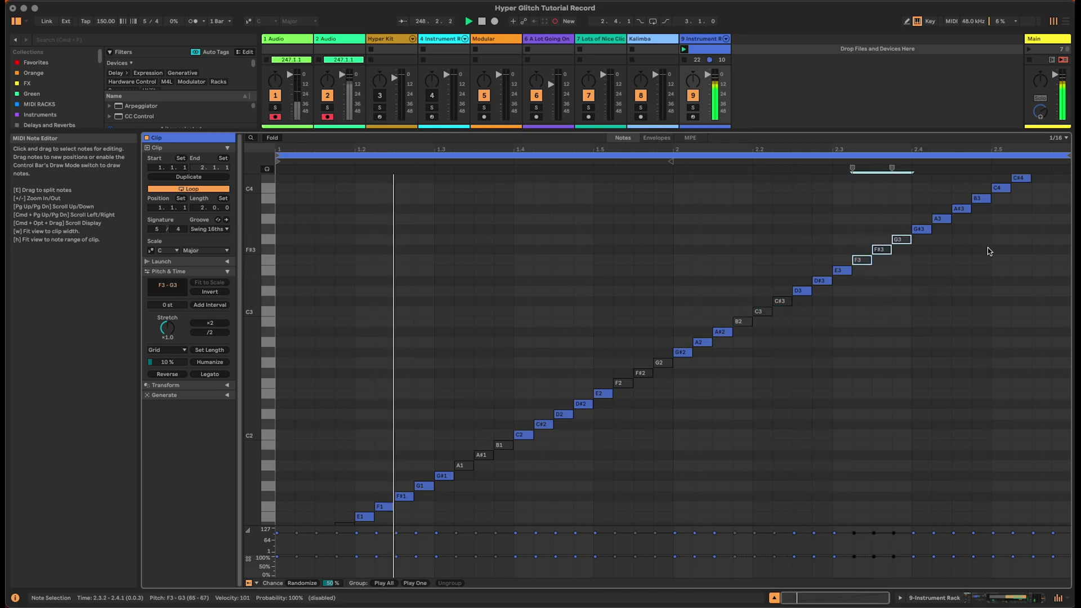
pyautogui.scroll(3, 1002, 256)
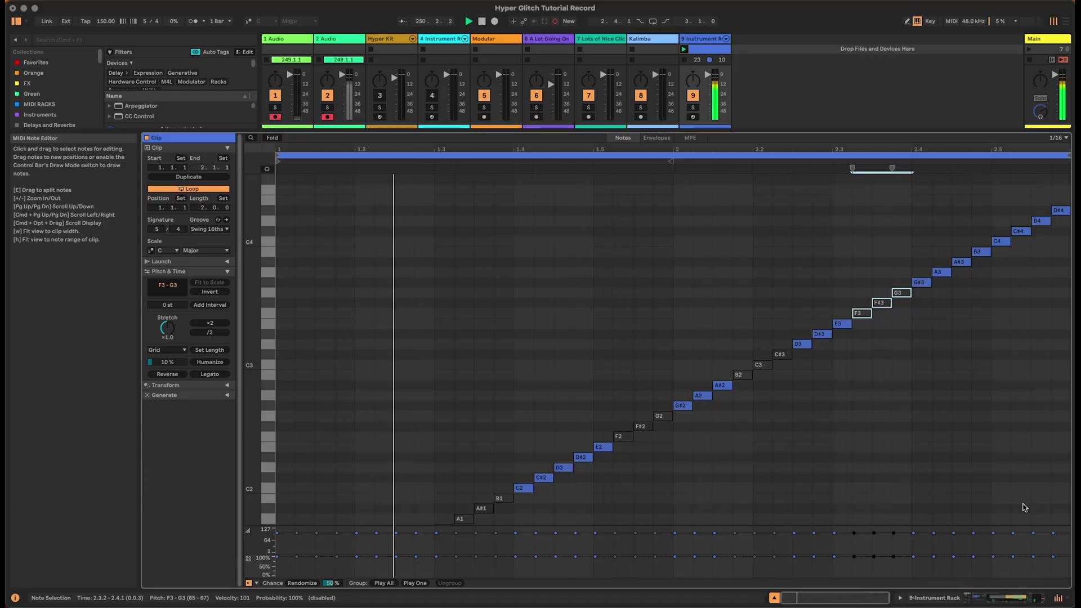
# Step: Insert a Random MIDI effect before the Bass chain's Simpler with 3 choices and 51% chance
pyautogui.click(992, 598)
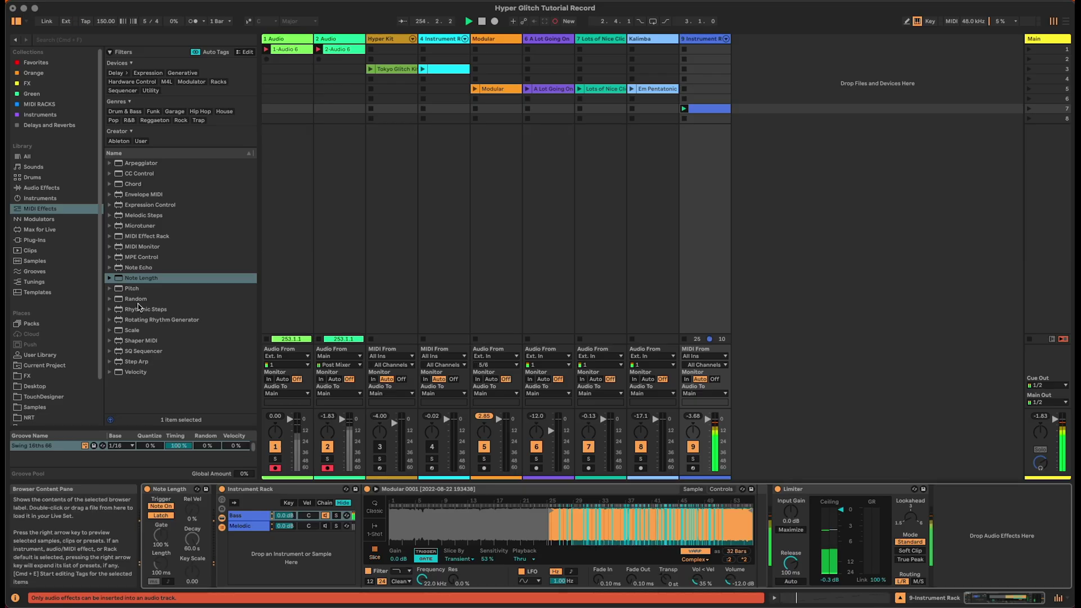
pyautogui.moveTo(133, 302); pyautogui.dragTo(362, 495)
pyautogui.moveTo(383, 554); pyautogui.dragTo(383, 563)
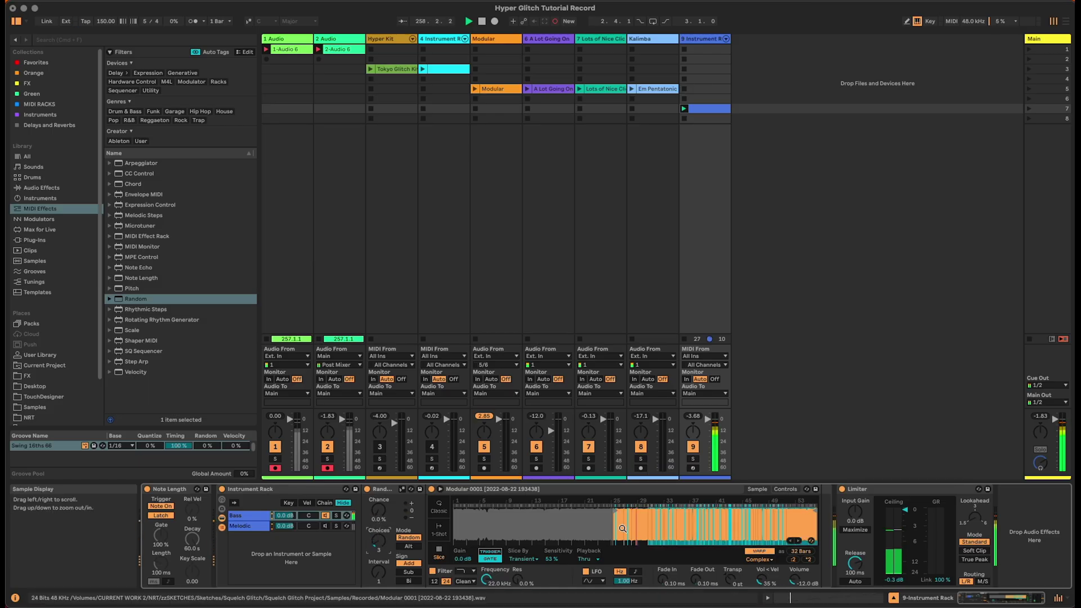
pyautogui.moveTo(378, 511); pyautogui.dragTo(379, 507)
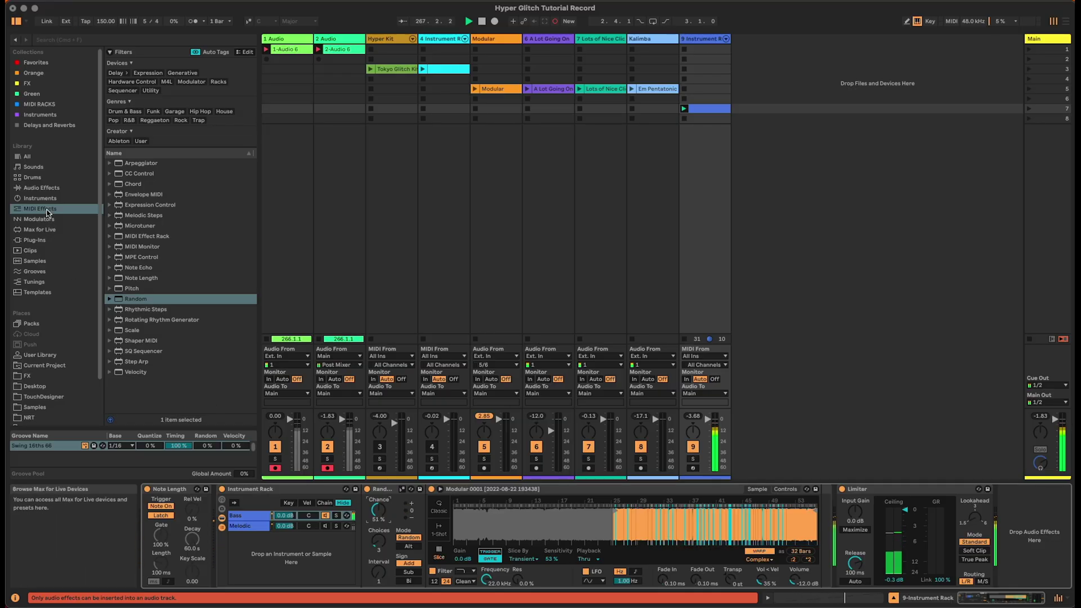
# Step: Try a second, unlatched Note Length before the rack with its length at 195 ms, and delete it
pyautogui.click(42, 188)
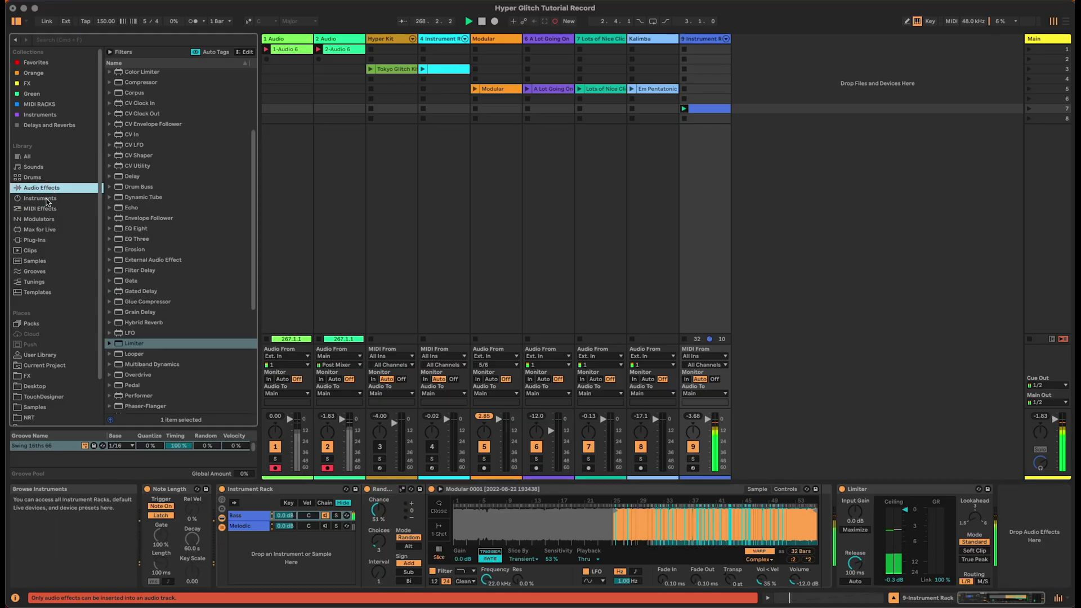
pyautogui.click(39, 209)
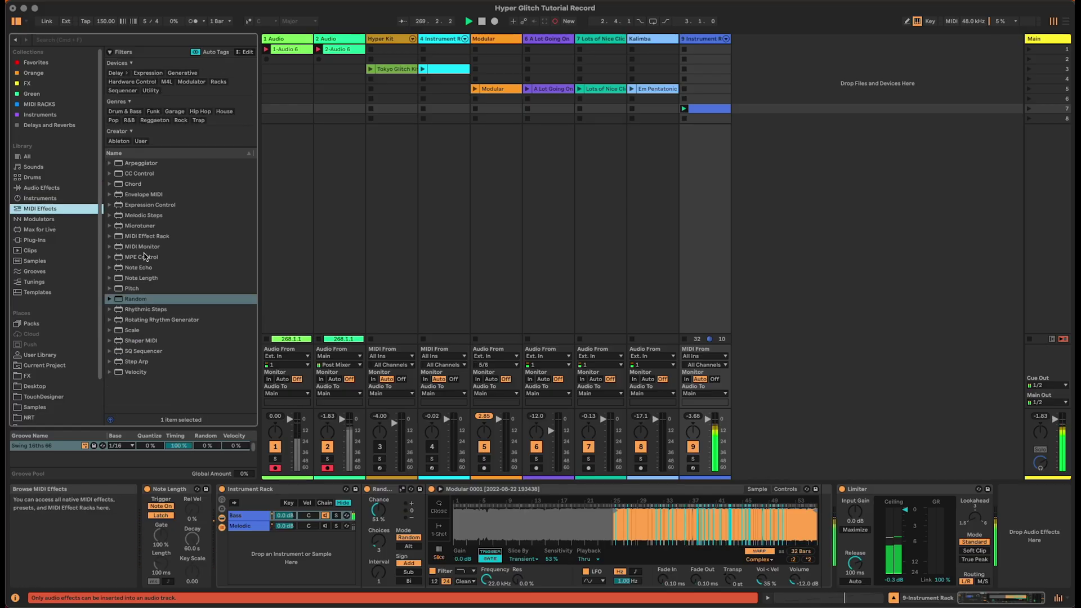
pyautogui.click(138, 279)
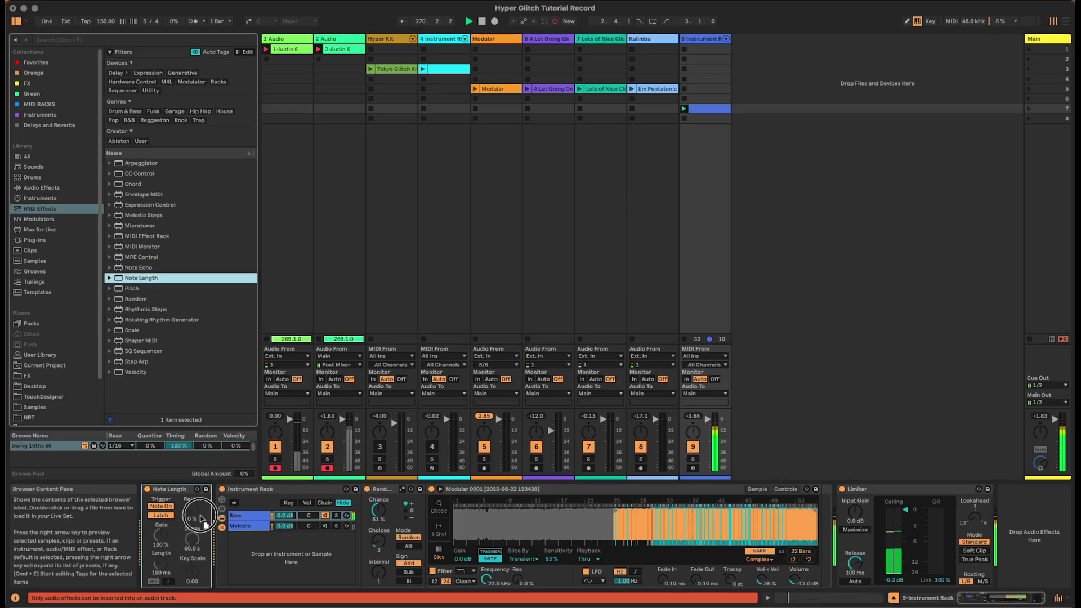
pyautogui.moveTo(215, 549); pyautogui.dragTo(216, 549)
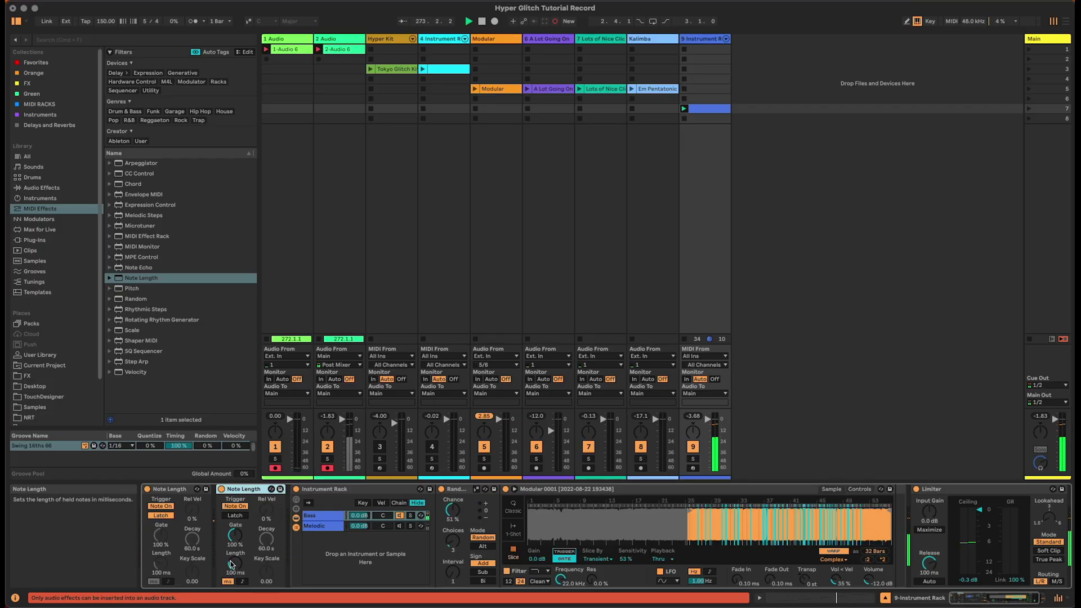
pyautogui.moveTo(231, 563); pyautogui.dragTo(231, 552)
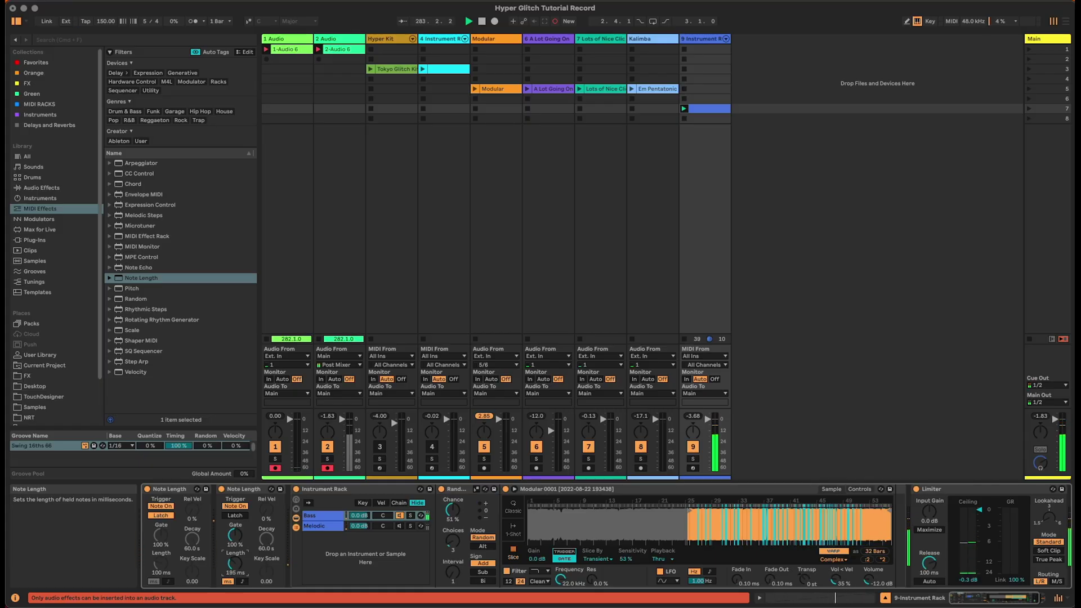
pyautogui.click(237, 491)
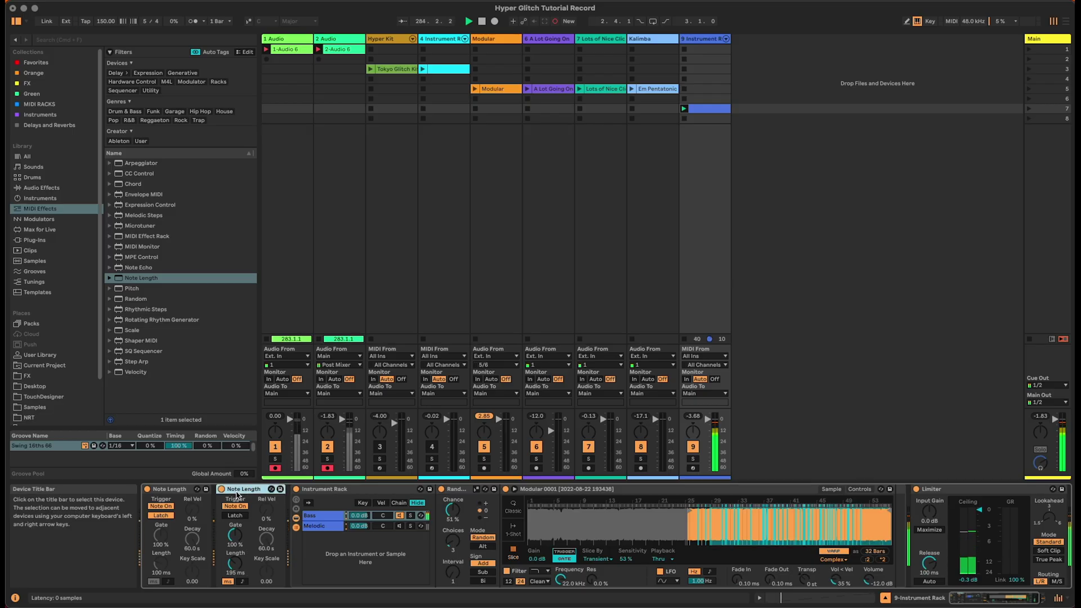
pyautogui.press('Delete')
# Step: Insert an Arpeggiator before the Melodic chain's Simpler with a 1/8 rate and 100% gate
pyautogui.click(248, 527)
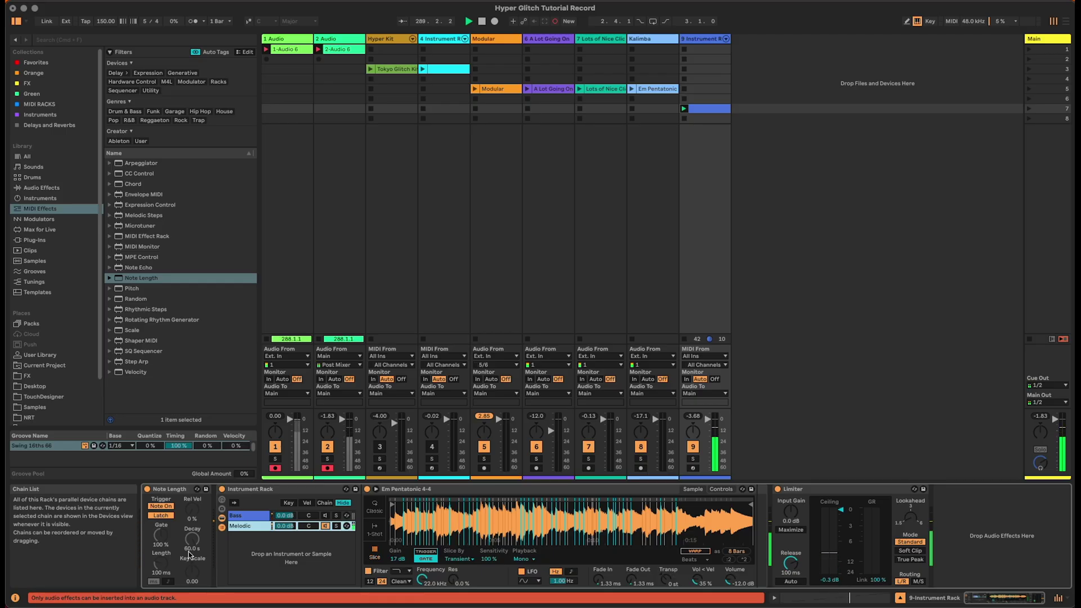
pyautogui.moveTo(137, 163); pyautogui.dragTo(382, 489)
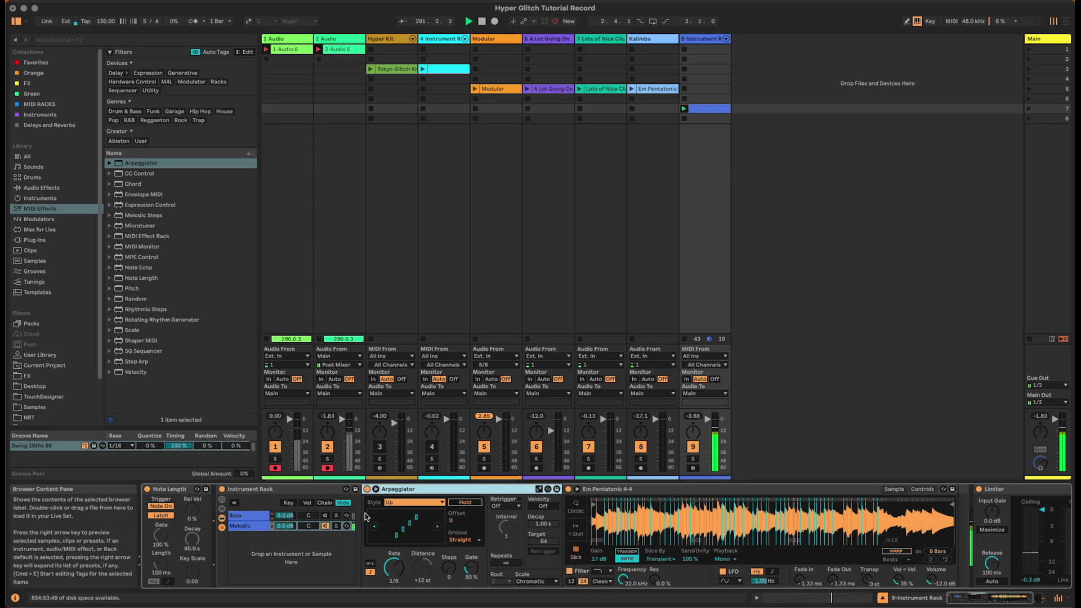
pyautogui.moveTo(399, 561); pyautogui.dragTo(399, 555)
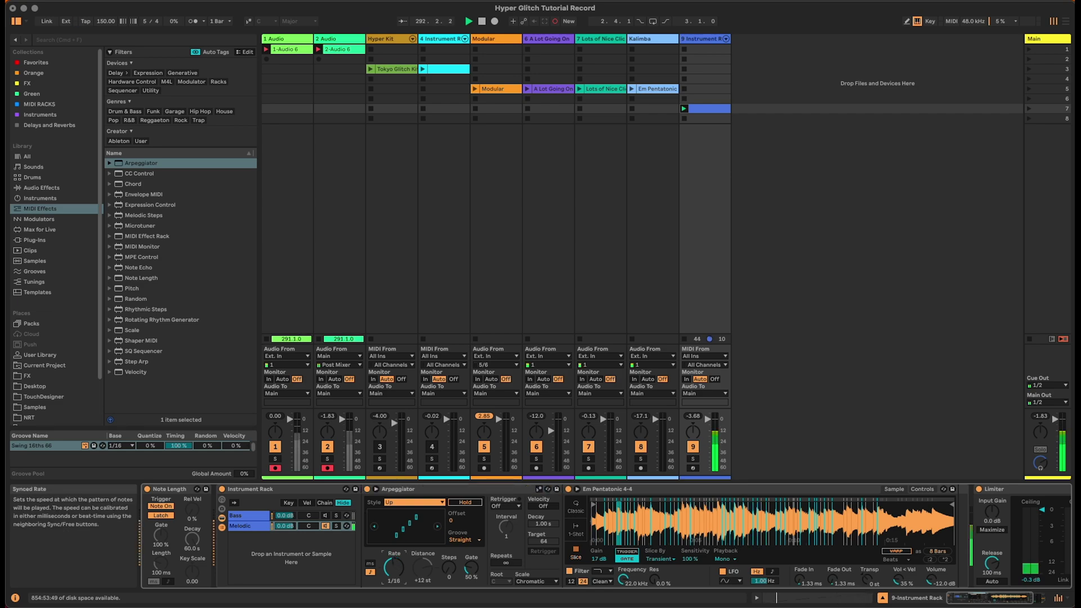
pyautogui.moveTo(471, 566); pyautogui.dragTo(472, 535)
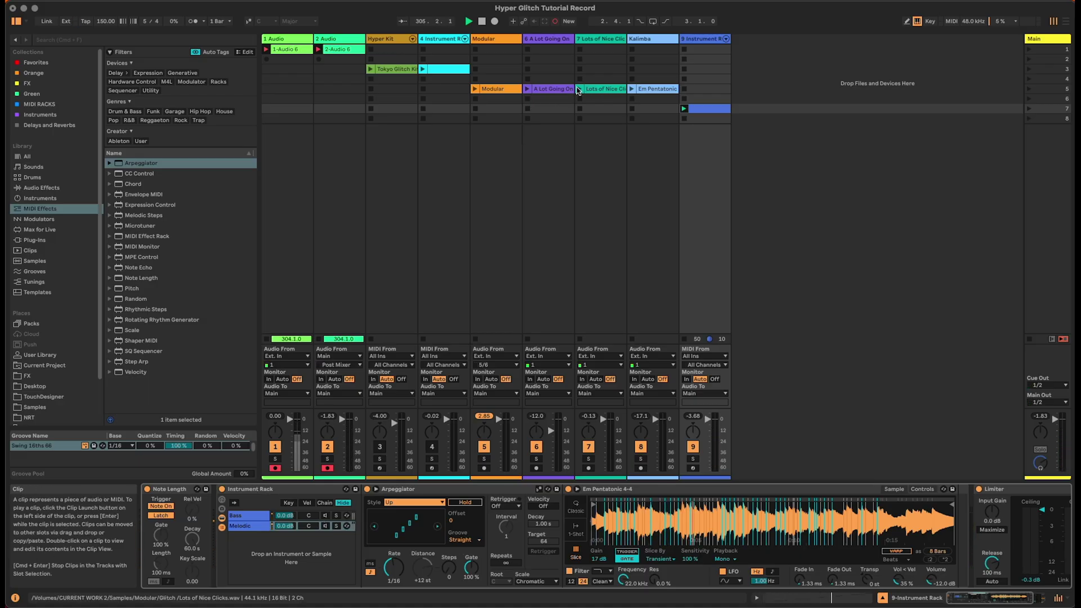
# Step: Add the A Lot Going On clip to the Instrument Rack as a new chain, with its Simpler in Slice mode and Thru playback
pyautogui.moveTo(338, 445); pyautogui.dragTo(287, 561)
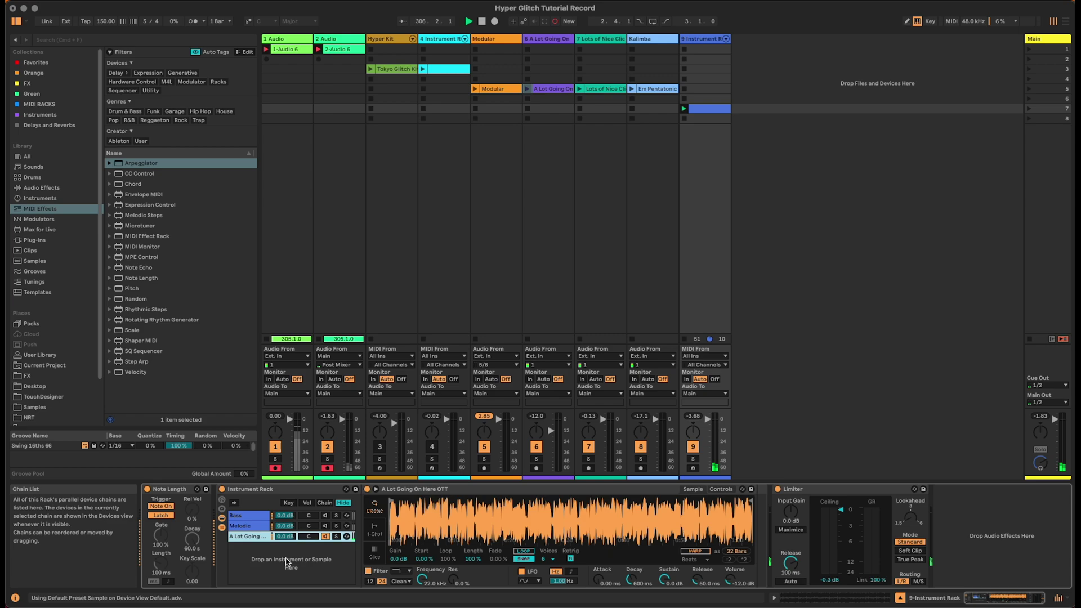
pyautogui.click(375, 551)
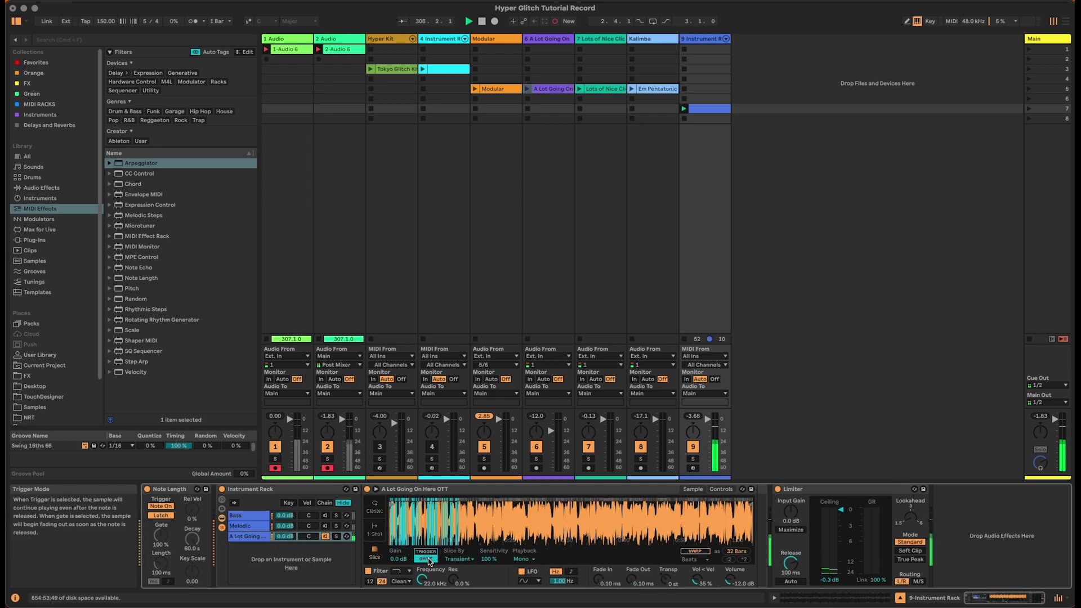
pyautogui.click(527, 559)
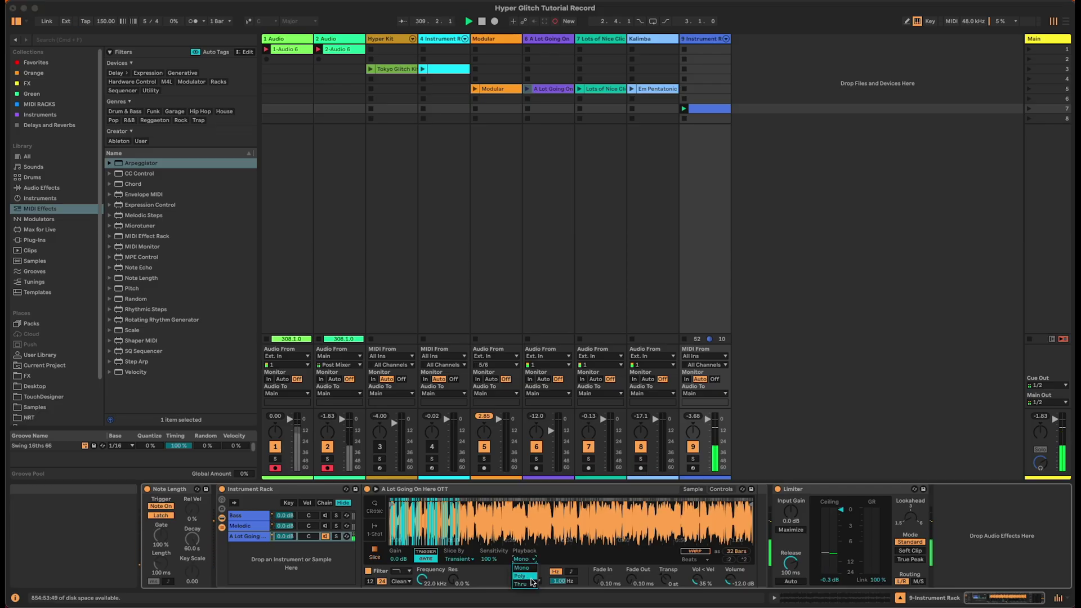
pyautogui.click(531, 585)
# Step: Set the A Lot Going On Simpler's slice sensitivity to 19% and trim the sample's start to leave 24 bars
pyautogui.moveTo(484, 559); pyautogui.dragTo(482, 604)
pyautogui.moveTo(485, 559); pyautogui.dragTo(491, 562)
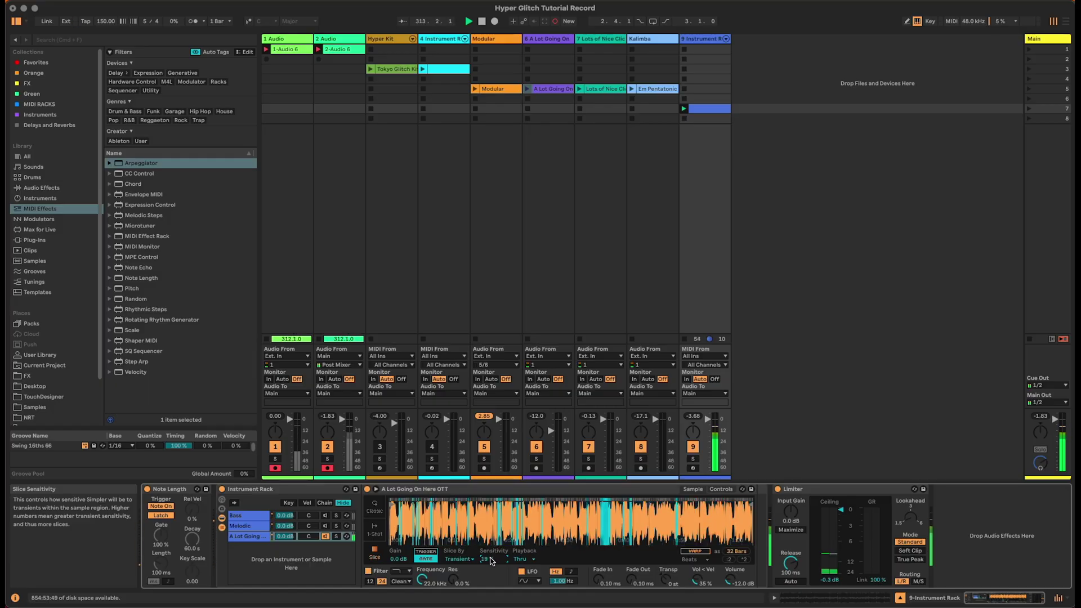
pyautogui.moveTo(395, 501); pyautogui.dragTo(498, 502)
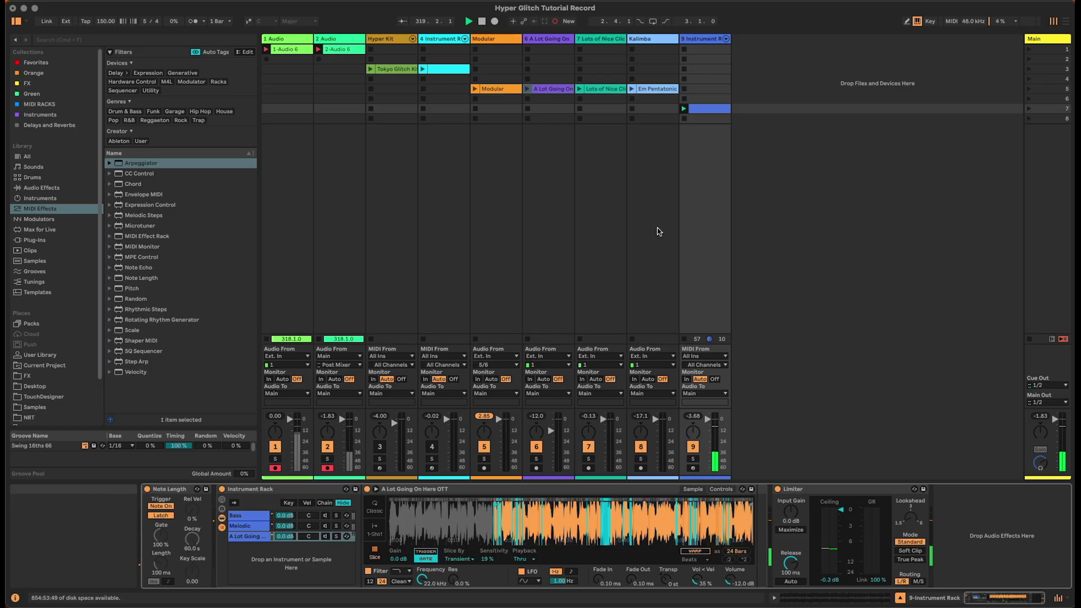
# Step: Add the Lots of Nice Clicks clip as a sliced Simpler chain, preceded by an Arpeggiator with a 1/16 rate and 29% gate
pyautogui.moveTo(600, 89); pyautogui.dragTo(330, 553)
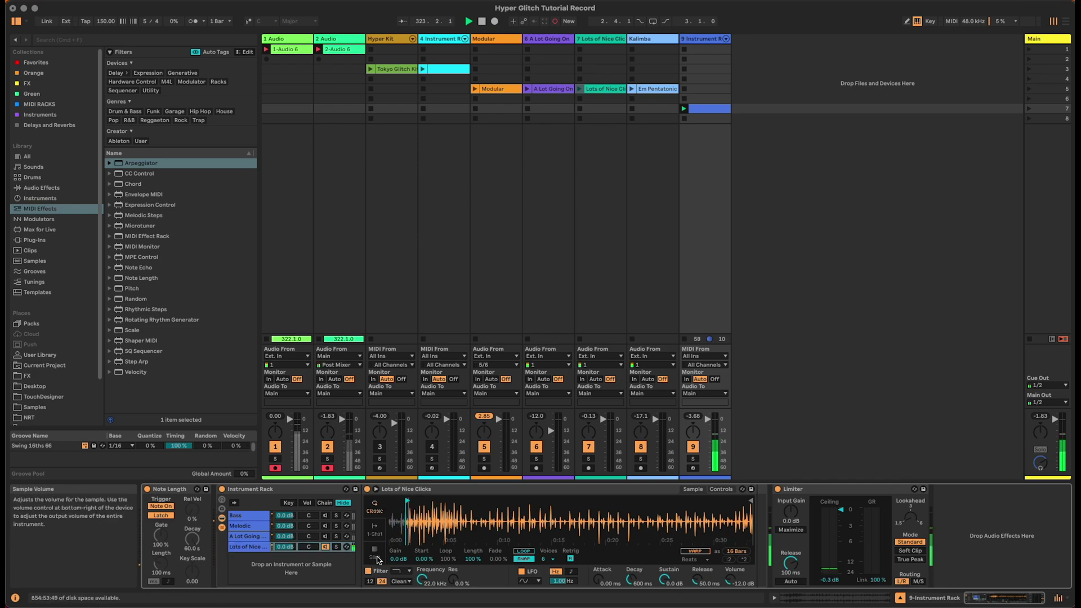
pyautogui.click(376, 557)
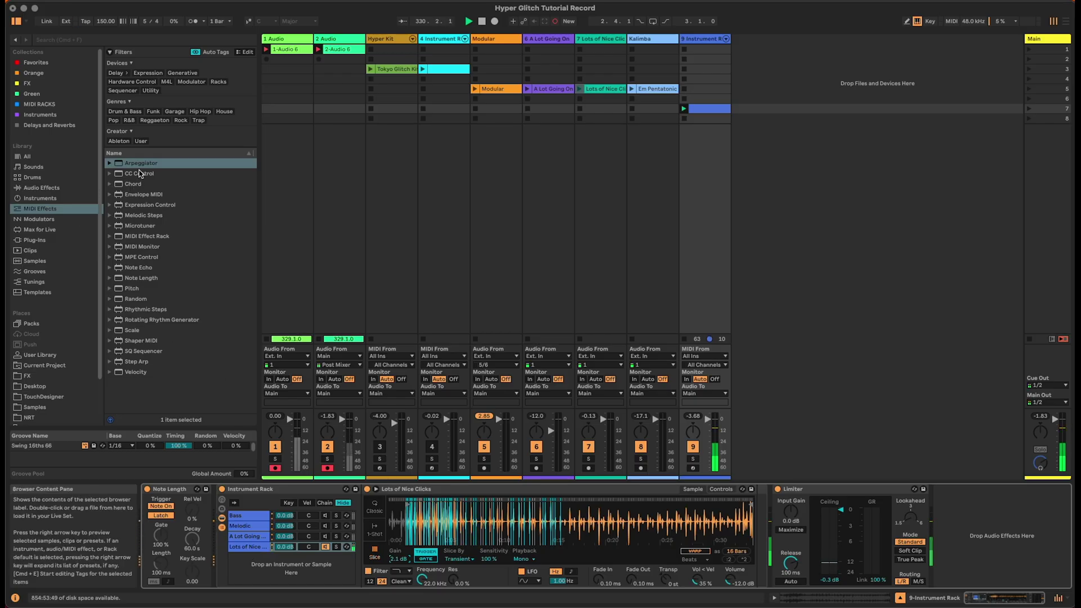
pyautogui.moveTo(141, 166)
pyautogui.mouseDown()
pyautogui.moveTo(315, 524)
pyautogui.moveTo(367, 524)
pyautogui.mouseUp()
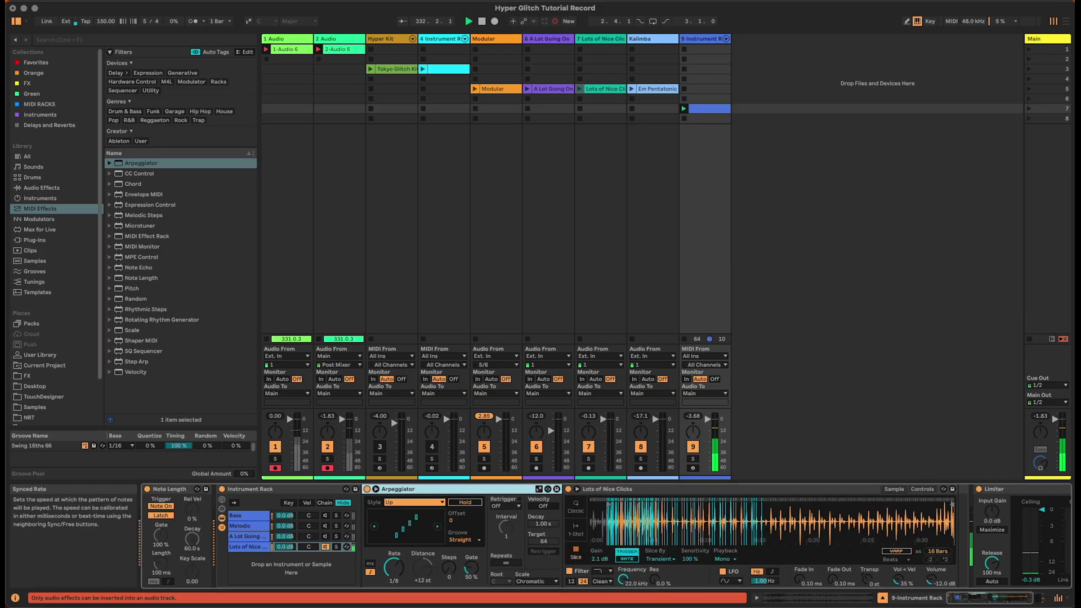
pyautogui.moveTo(394, 568); pyautogui.dragTo(393, 572)
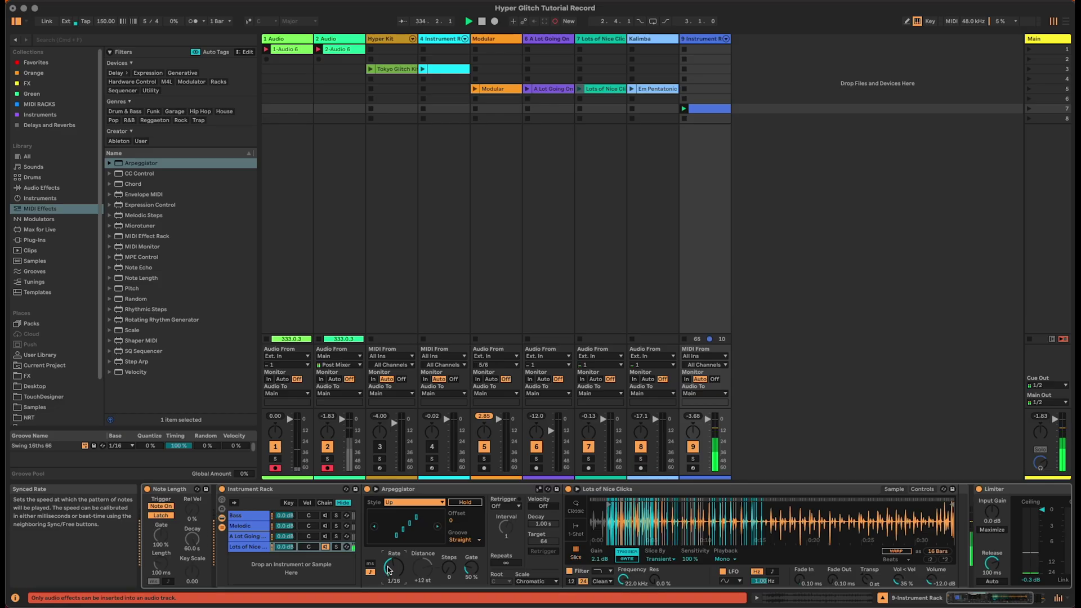
pyautogui.moveTo(471, 569); pyautogui.dragTo(471, 560)
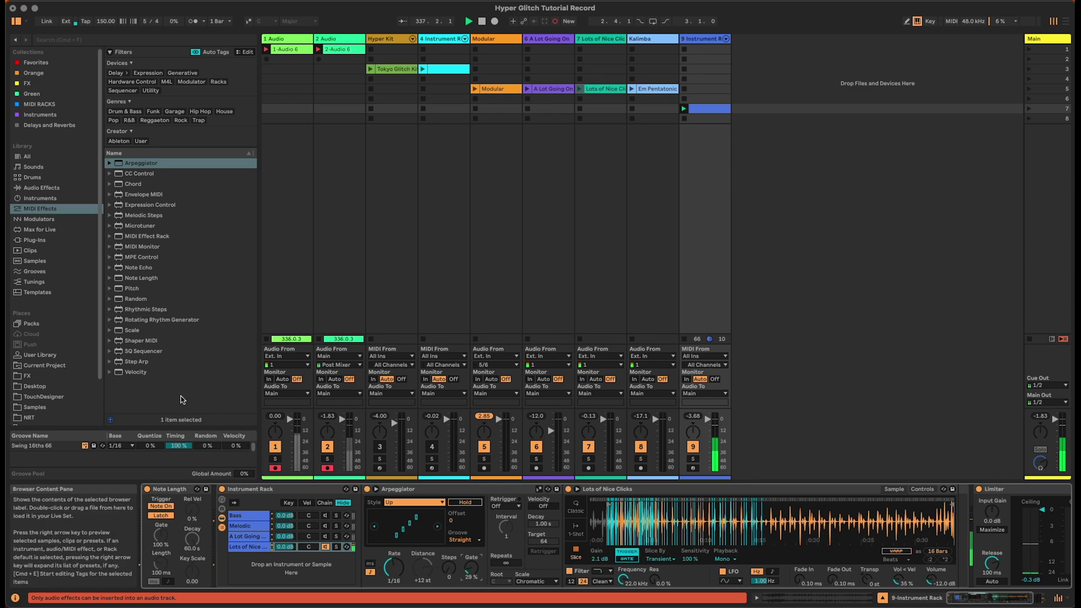
# Step: Insert the Multiband Dynamics preset OTT after the Lots of Nice Clicks chain's Simpler
pyautogui.click(60, 191)
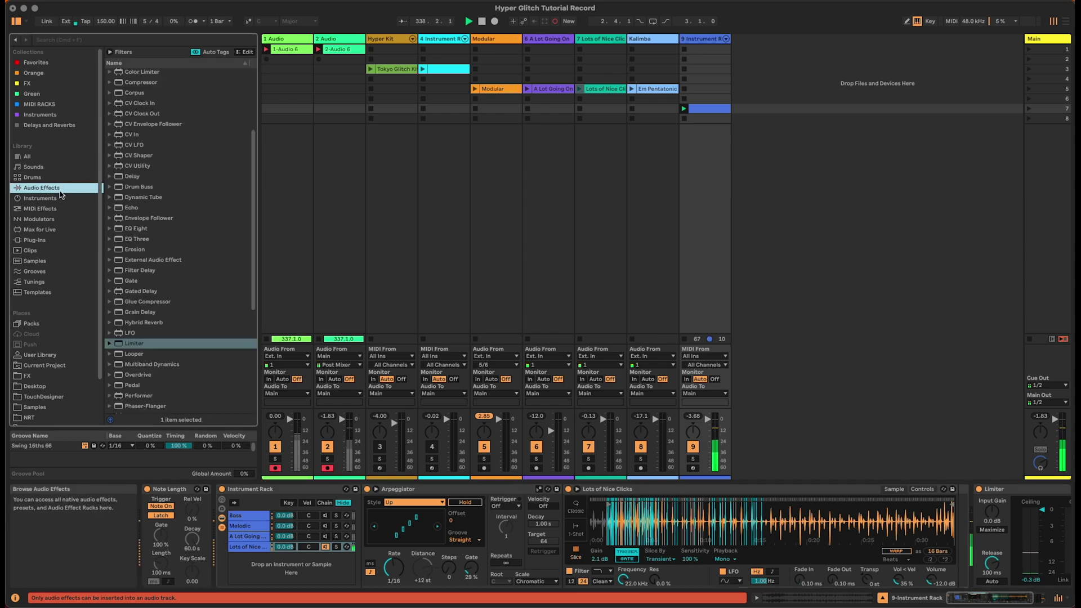
pyautogui.scroll(-3, 180, 358)
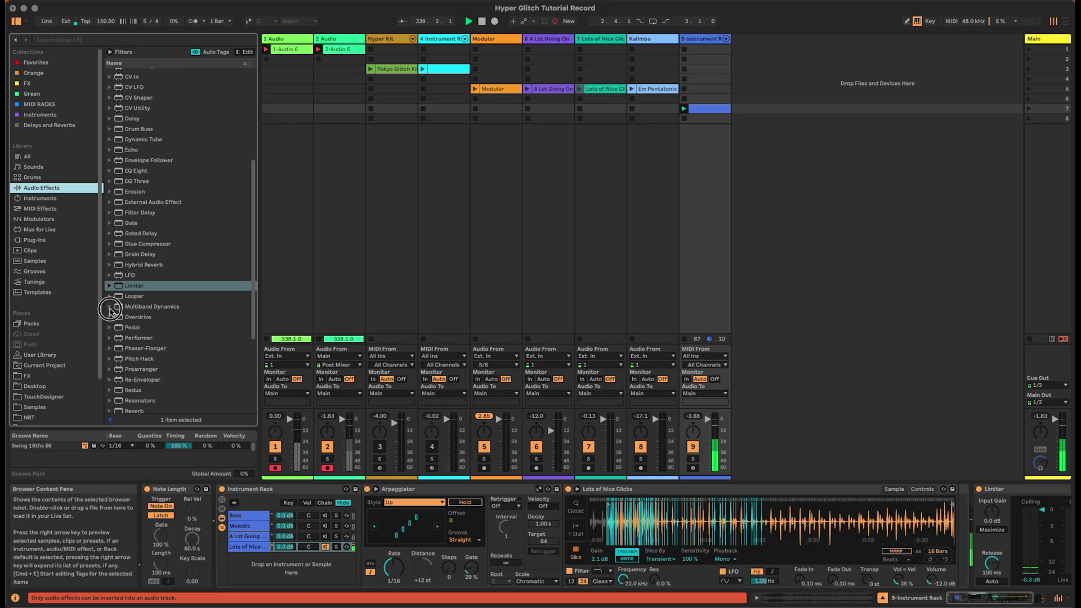
pyautogui.click(110, 307)
pyautogui.moveTo(134, 396)
pyautogui.mouseDown()
pyautogui.moveTo(241, 379)
pyautogui.moveTo(948, 495)
pyautogui.moveTo(960, 515)
pyautogui.mouseUp()
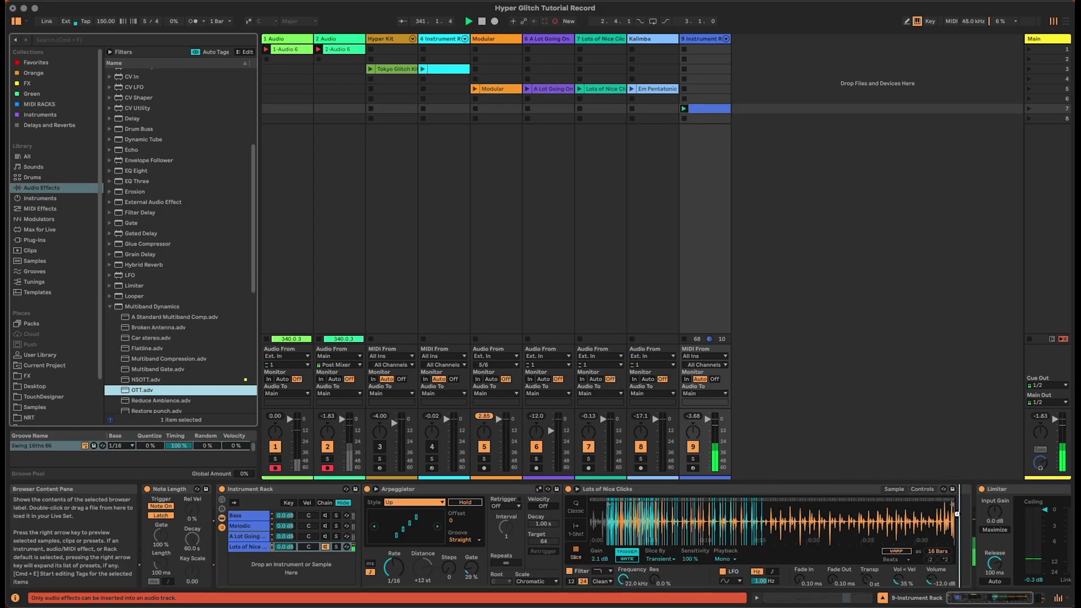
pyautogui.moveTo(970, 598); pyautogui.dragTo(944, 598)
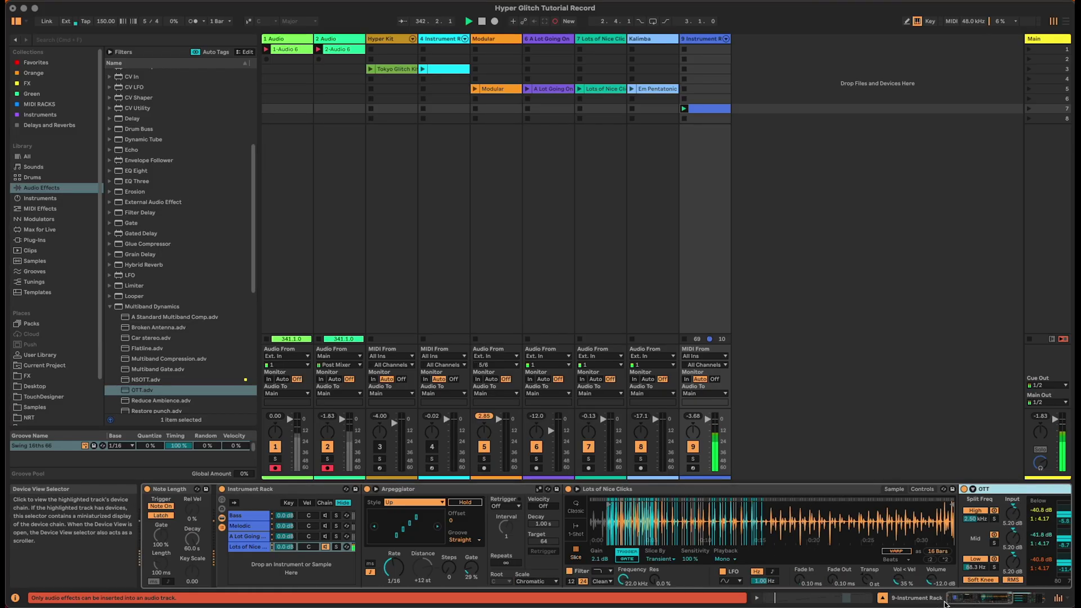
# Step: Insert the OTT preset after the A Lot Going On chain's Simpler with its amount at 80%
pyautogui.click(249, 539)
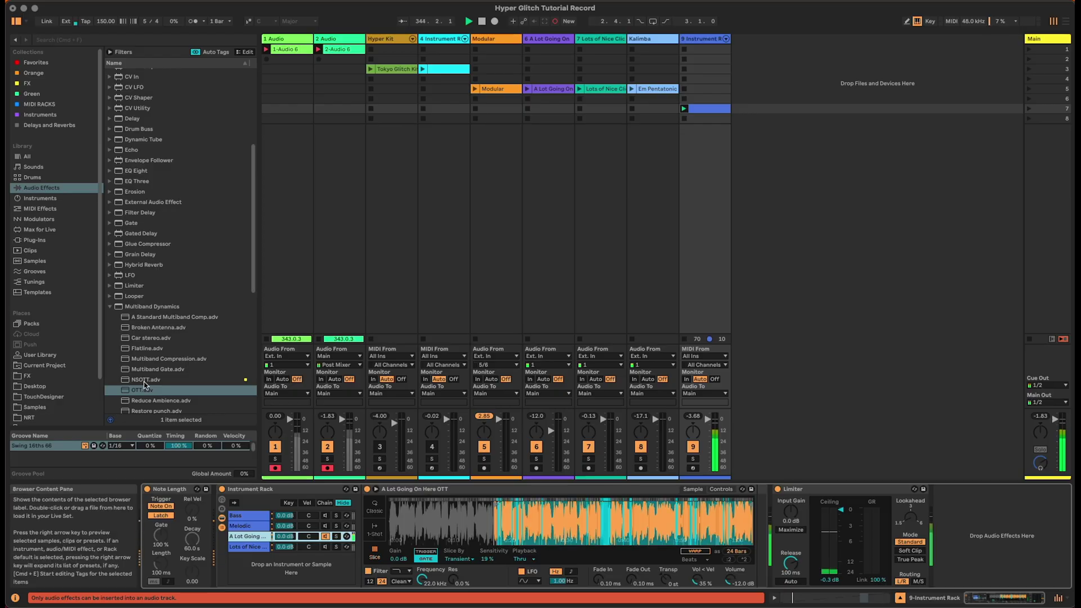
pyautogui.moveTo(142, 390); pyautogui.dragTo(757, 483)
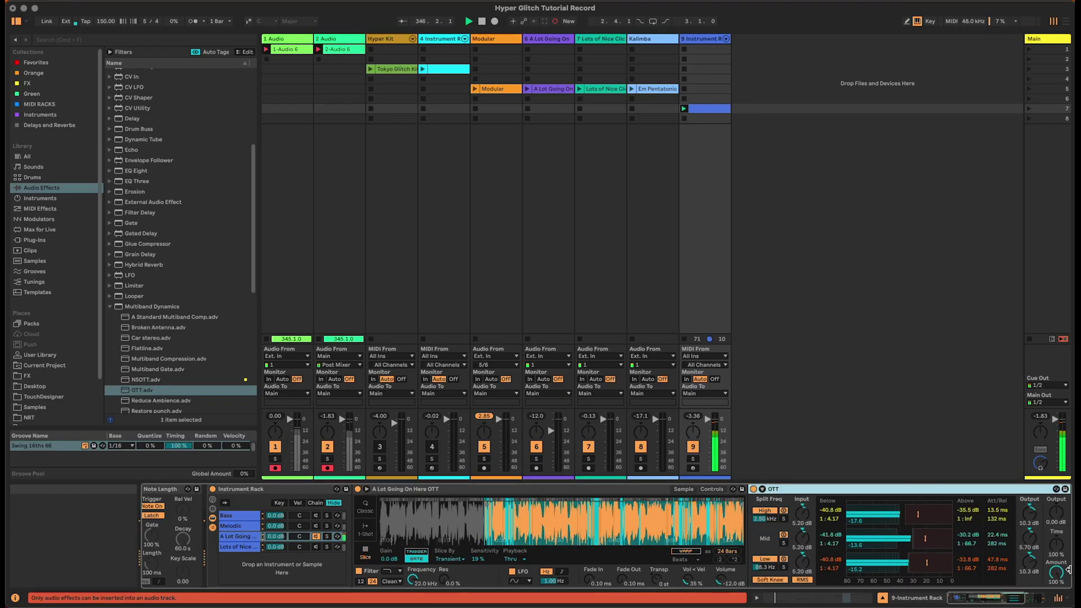
pyautogui.moveTo(1056, 572); pyautogui.dragTo(1056, 588)
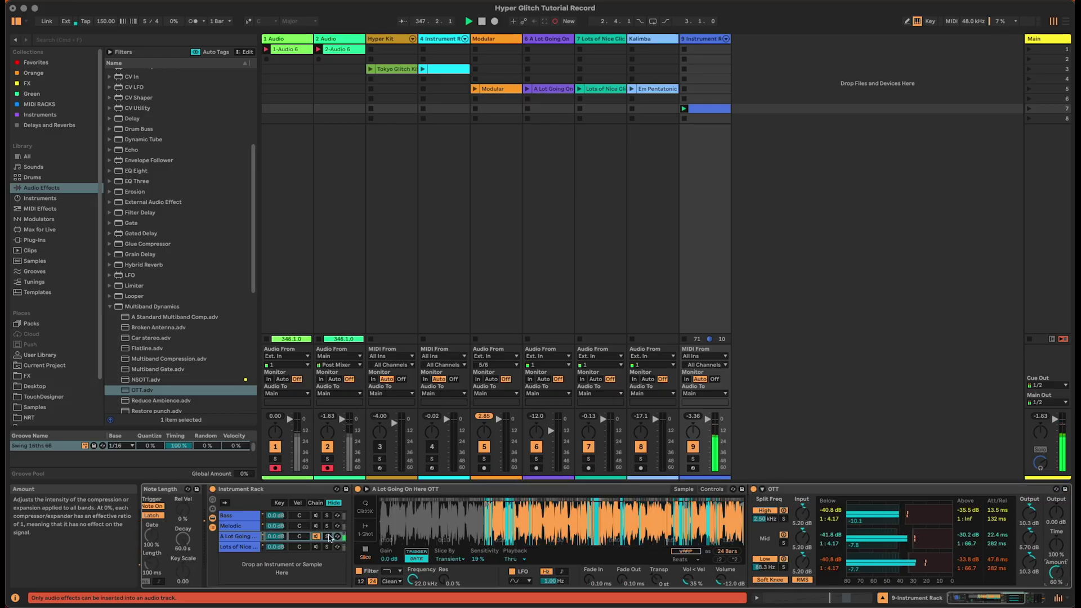
# Step: Insert an Align Delay after the Melodic chain's Simpler and set its right delay to 0.89 ms
pyautogui.click(316, 526)
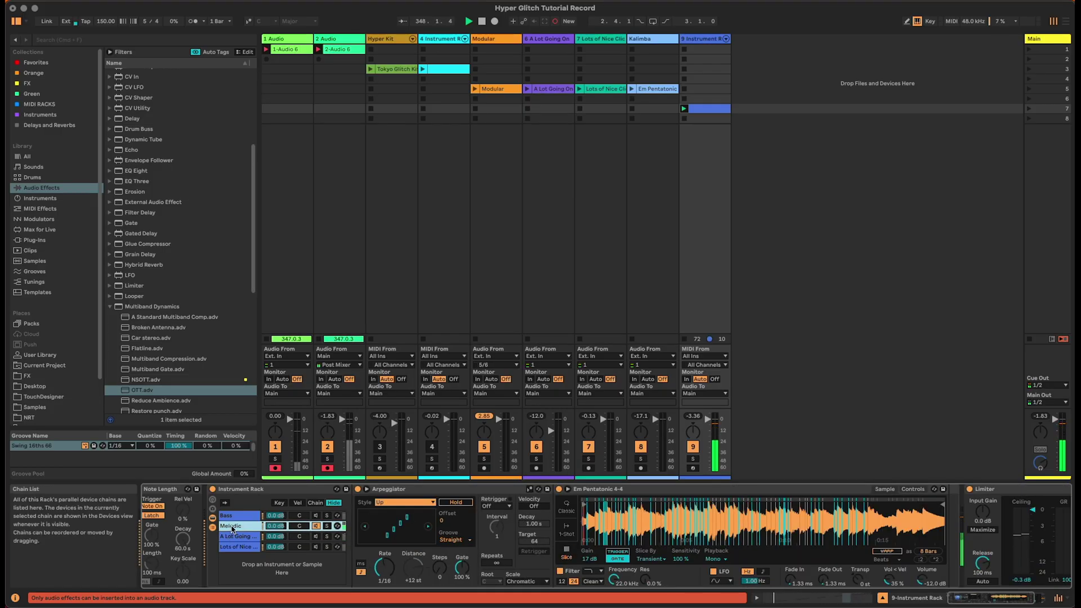
pyautogui.scroll(6, 157, 169)
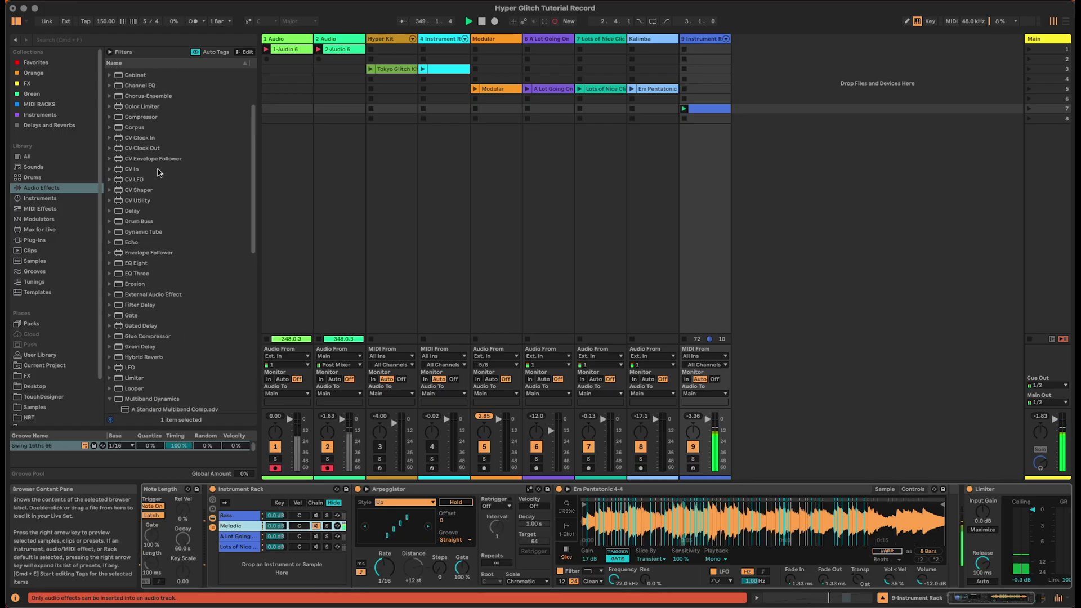
pyautogui.moveTo(140, 72); pyautogui.dragTo(951, 503)
pyautogui.moveTo(982, 571); pyautogui.dragTo(983, 567)
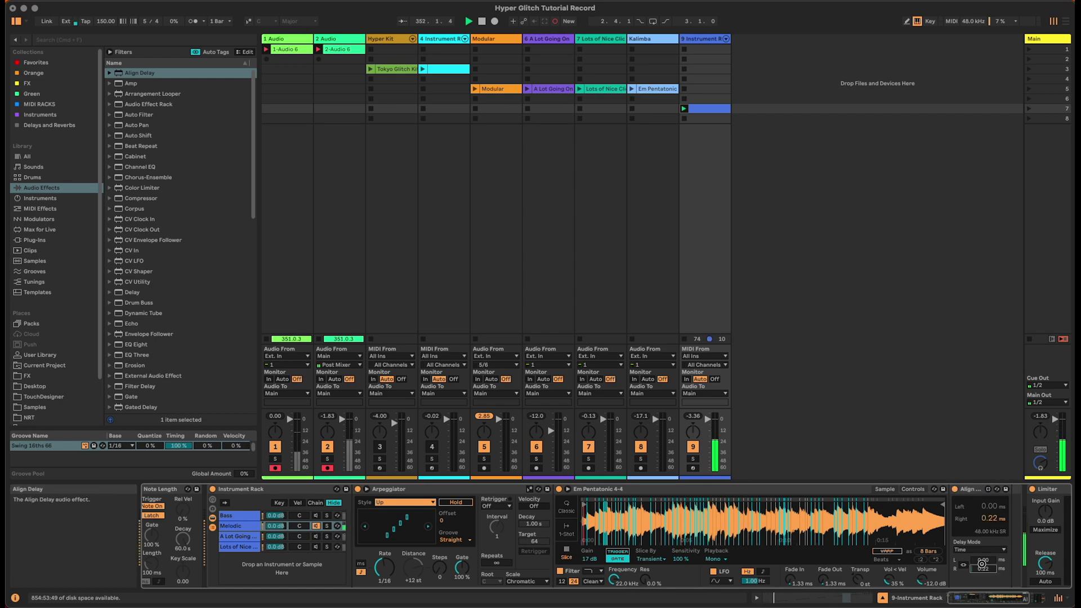
pyautogui.click(985, 597)
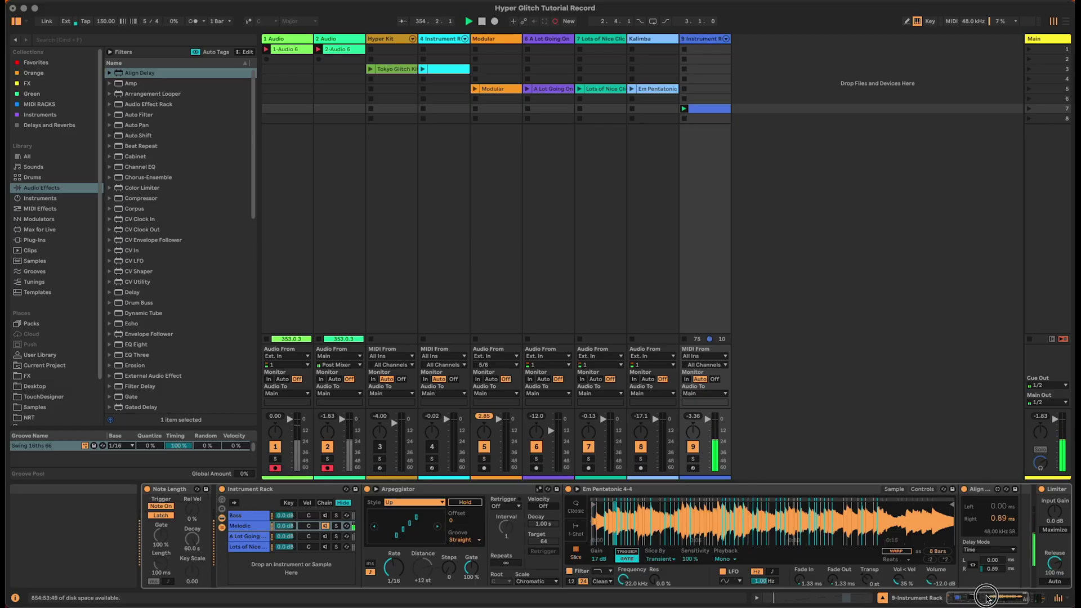
pyautogui.moveTo(984, 597); pyautogui.dragTo(997, 598)
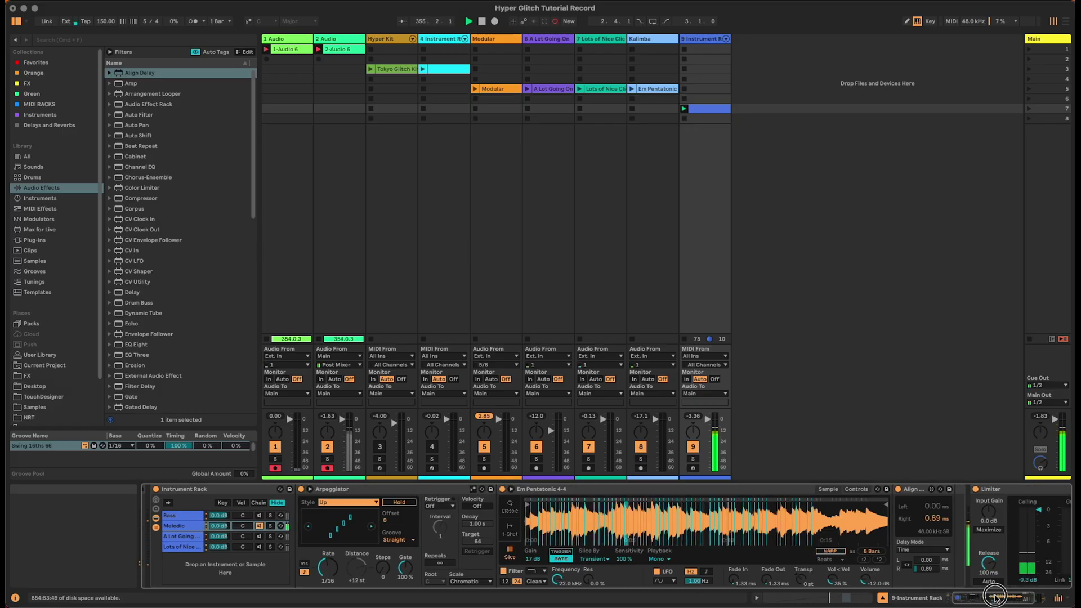
# Step: Insert the OTT preset after the Bass chain's Simpler with a 69% amount and 3.43 dB low-band output gain
pyautogui.scroll(-3, 144, 345)
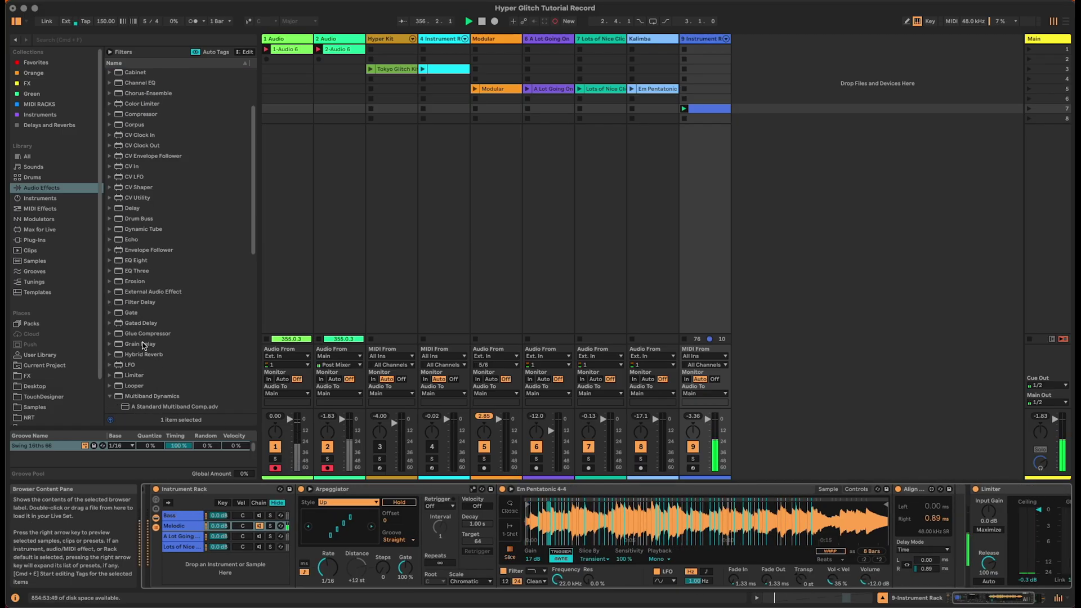
pyautogui.click(179, 516)
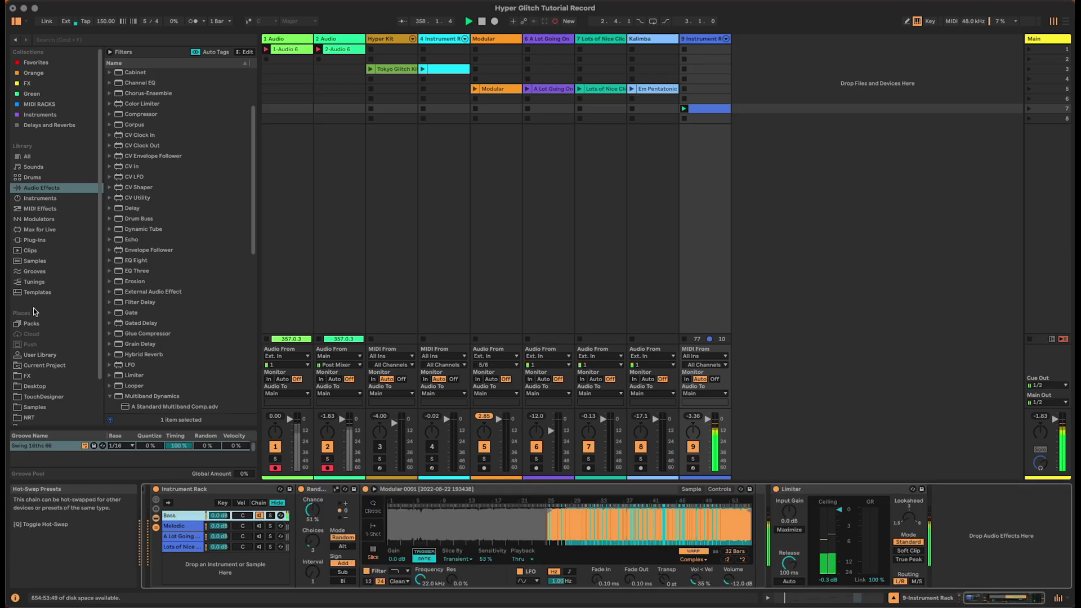
pyautogui.scroll(-3, 157, 381)
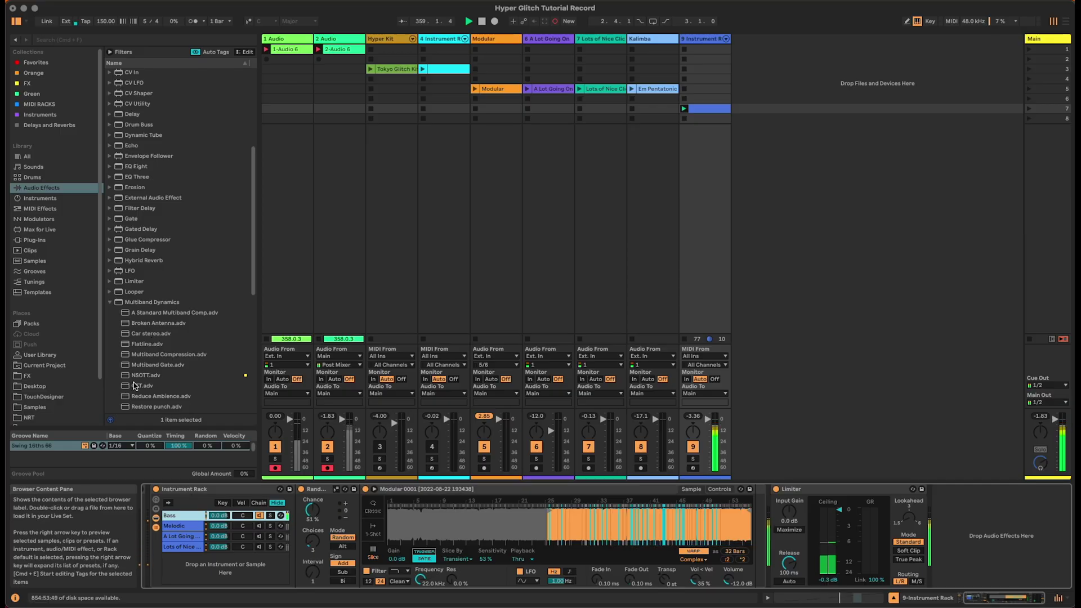
pyautogui.moveTo(137, 388)
pyautogui.mouseDown()
pyautogui.moveTo(724, 456)
pyautogui.moveTo(757, 501)
pyautogui.mouseUp()
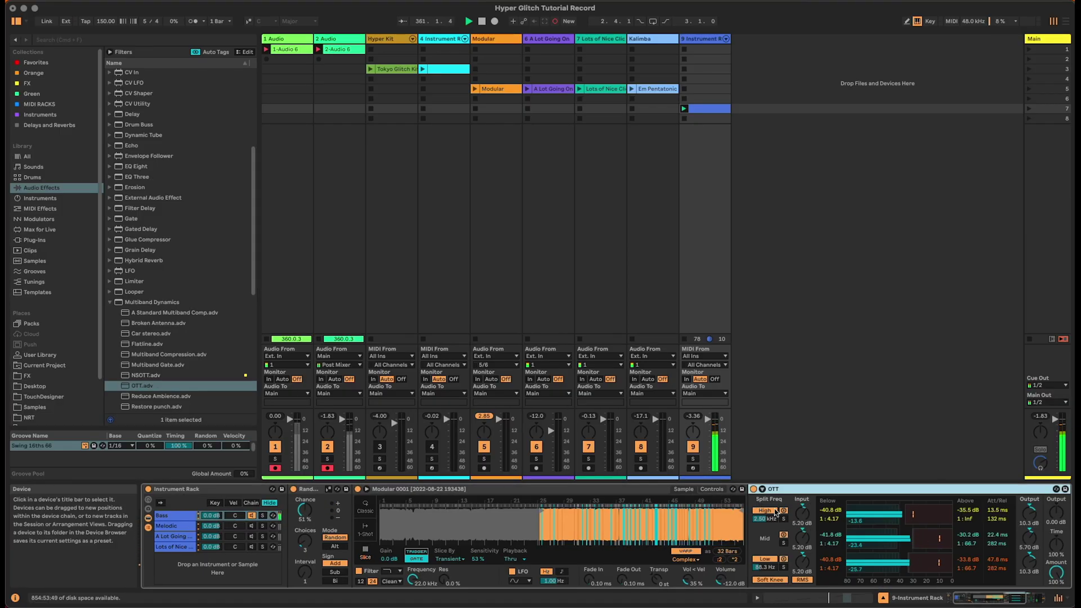
pyautogui.moveTo(1056, 574); pyautogui.dragTo(1030, 579)
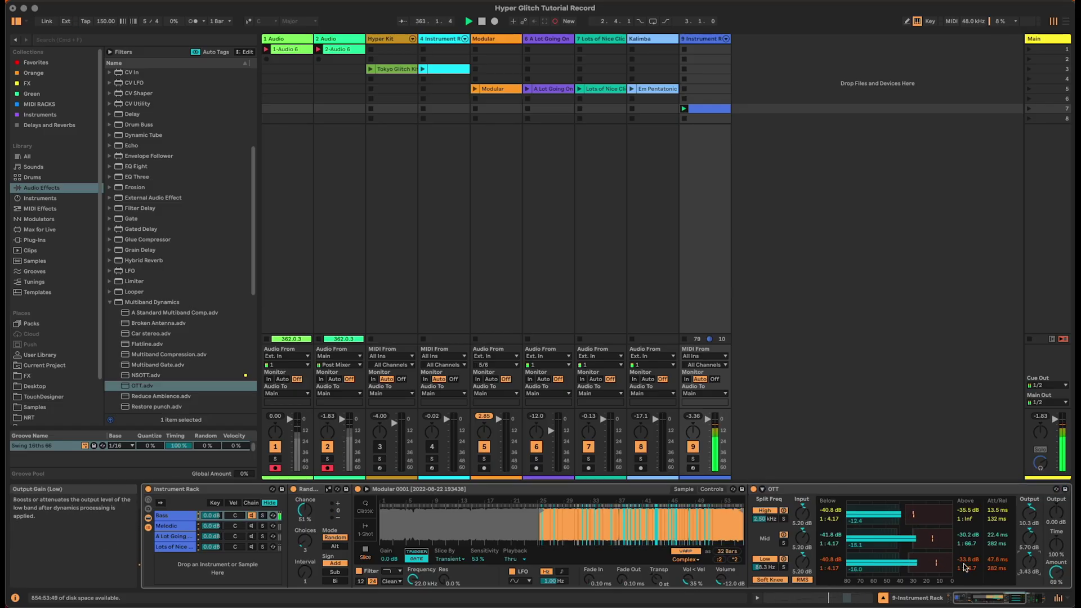
# Step: Collapse the OTT and Simpler devices in the Bass chain
pyautogui.doubleClick(815, 489)
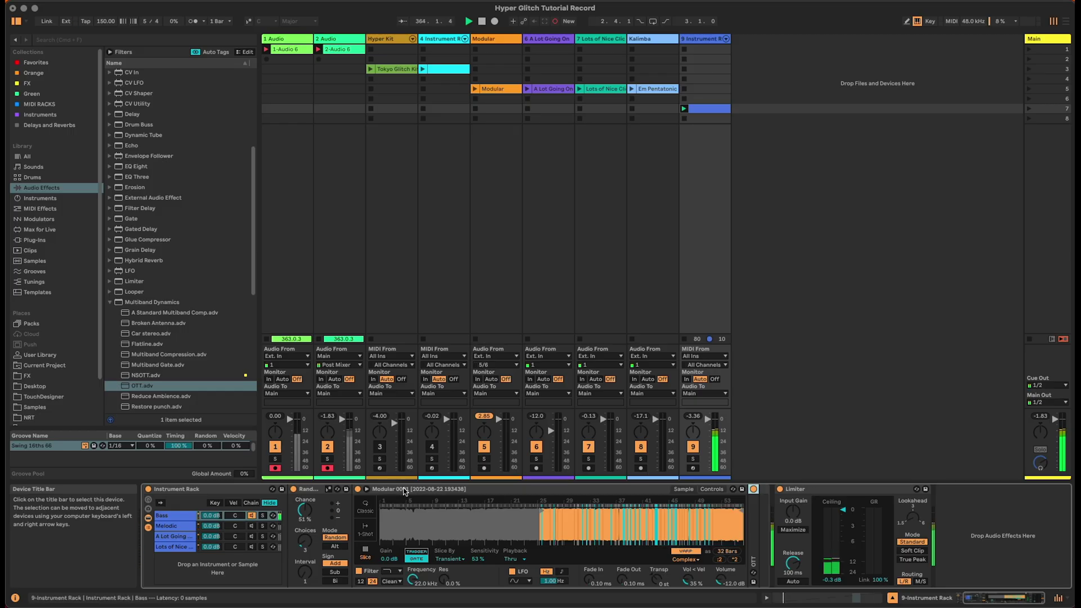
pyautogui.doubleClick(405, 488)
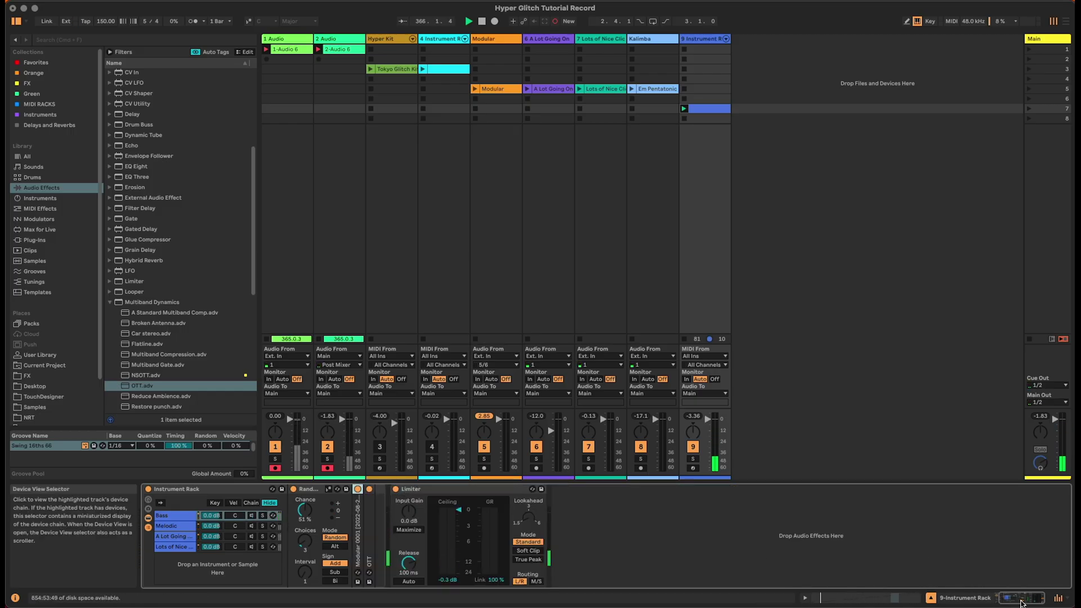
pyautogui.click(1022, 601)
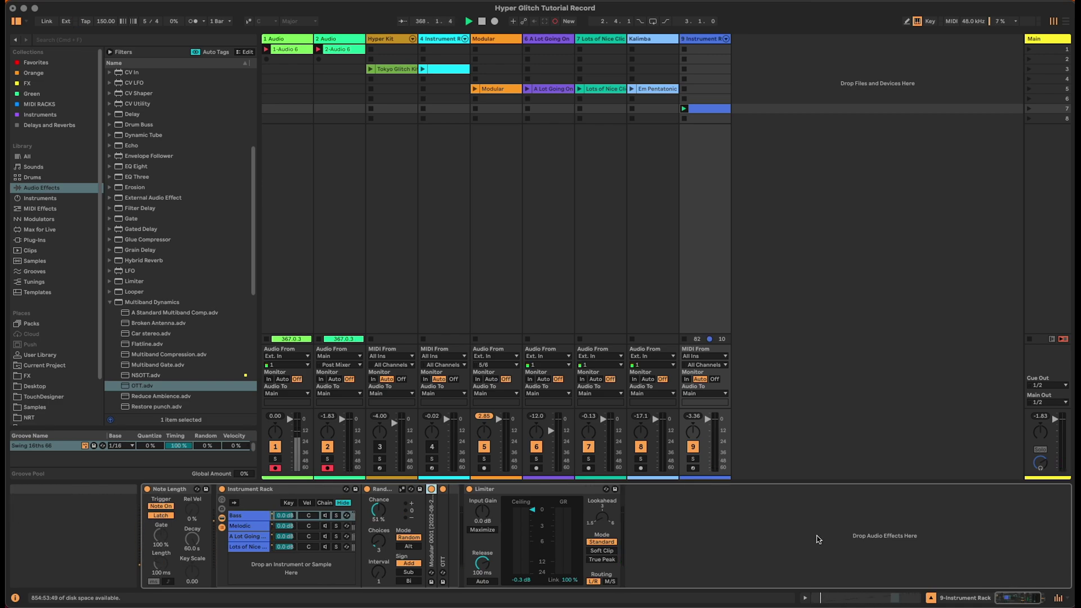
# Step: Extend the Lots of Nice Clicks chain's select zone to 127 and distribute the ranges of all four chains equally
pyautogui.click(323, 503)
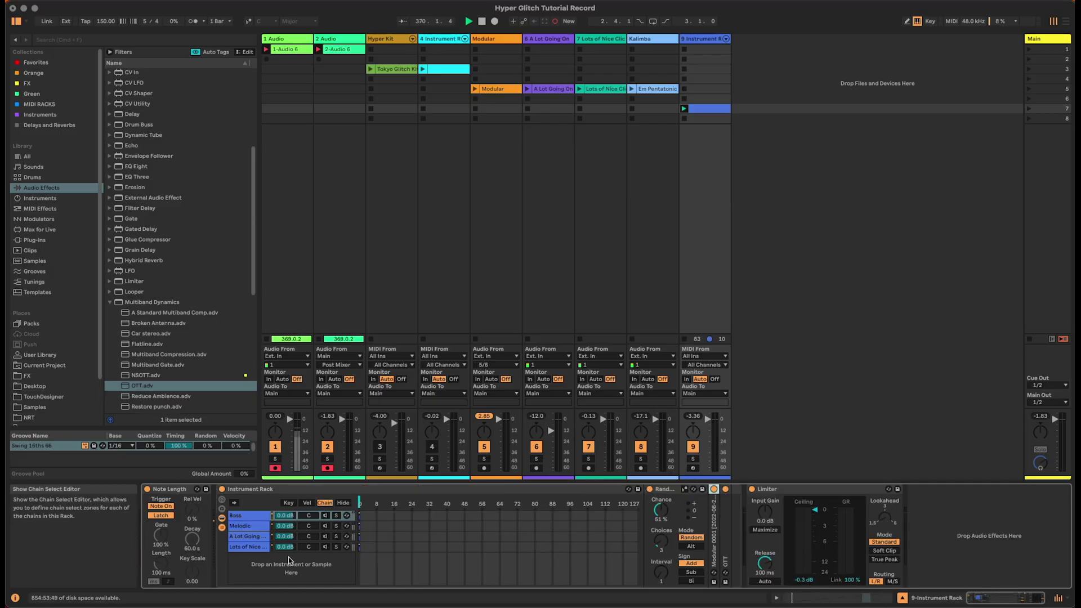
pyautogui.moveTo(360, 548); pyautogui.dragTo(654, 560)
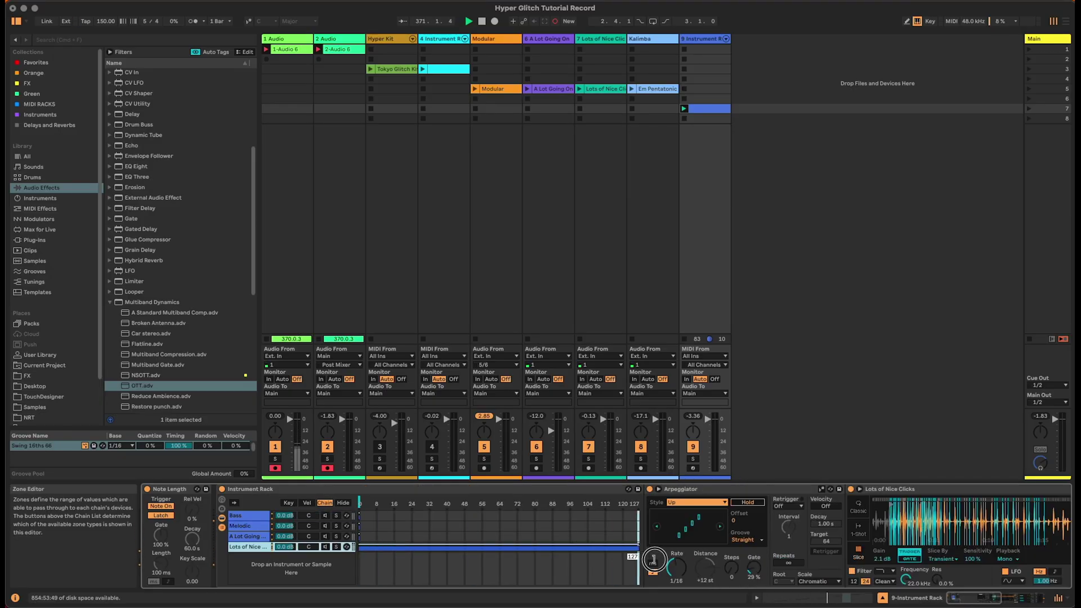
pyautogui.keyDown('shift'); pyautogui.click(248, 514); pyautogui.keyUp('shift')
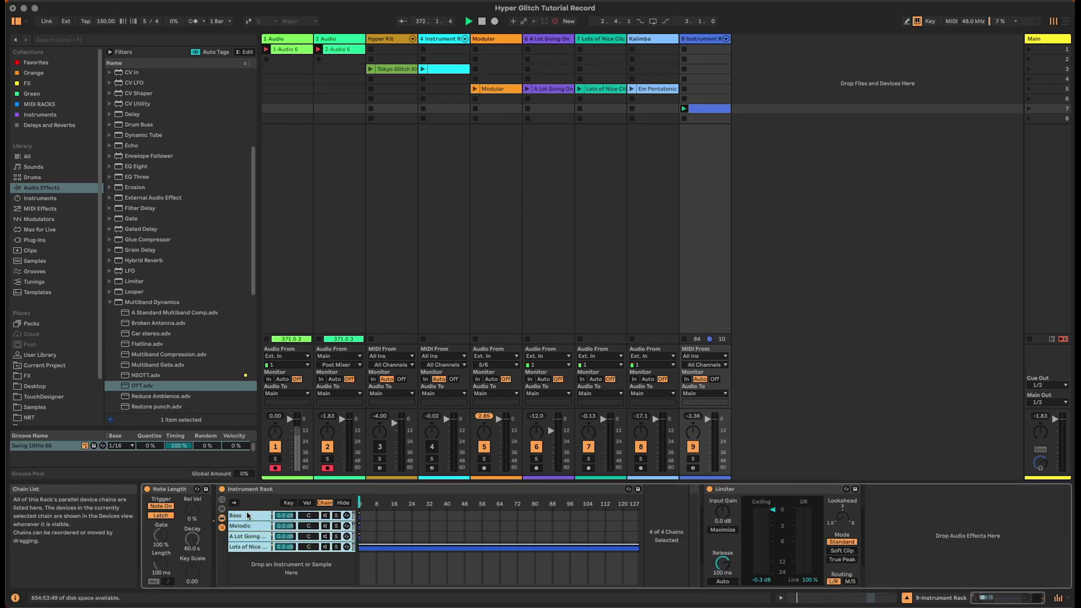
pyautogui.rightClick(247, 517)
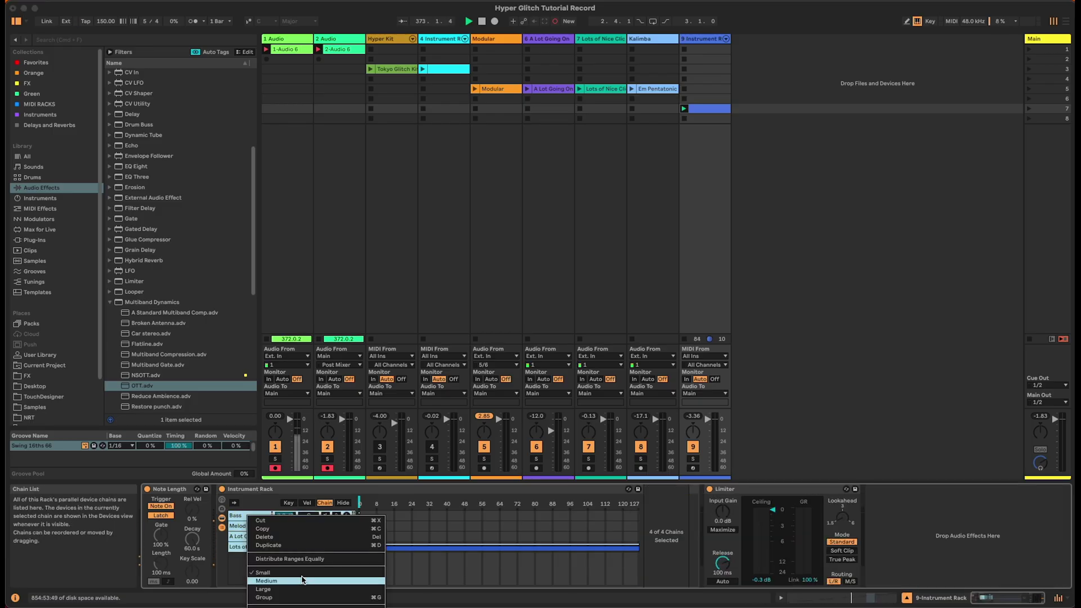
pyautogui.click(302, 559)
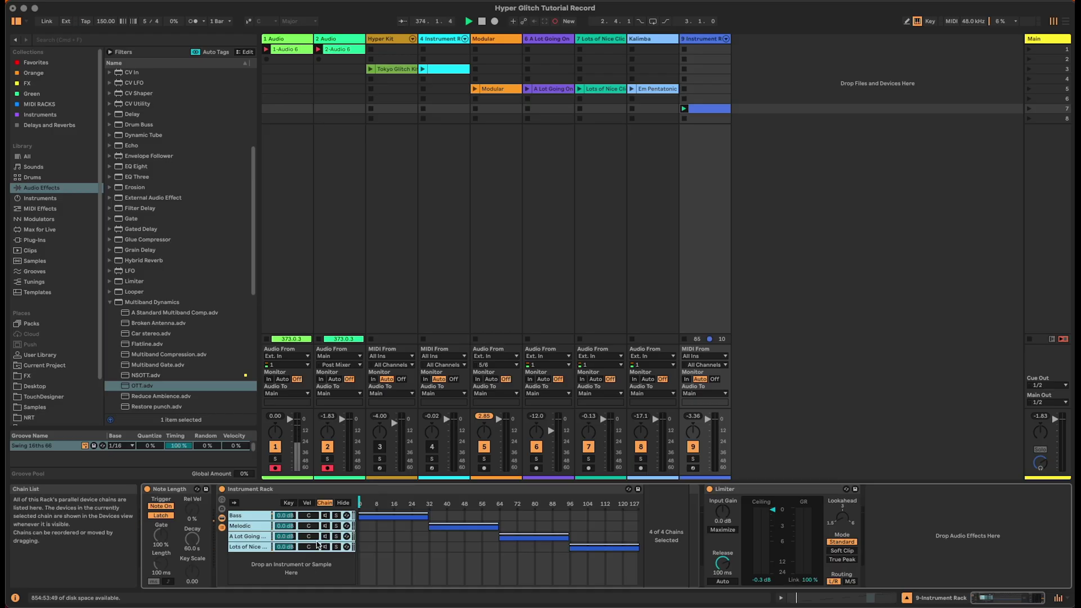
# Step: Sweep the rack's chain selector across the zones to audition the four chains
pyautogui.click(326, 517)
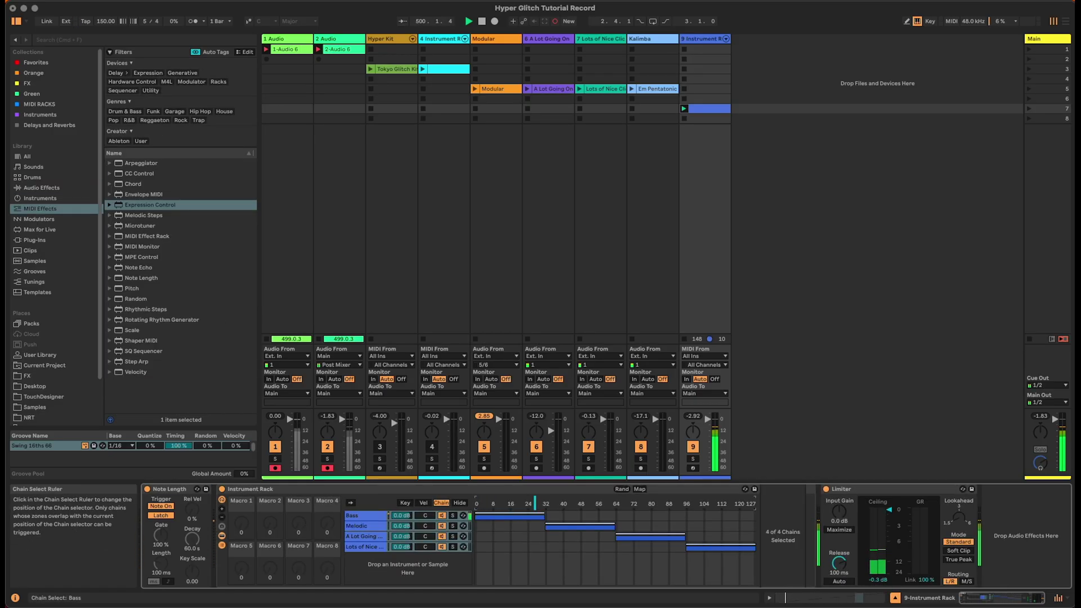
pyautogui.moveTo(564, 502)
pyautogui.mouseDown()
pyautogui.moveTo(704, 503)
pyautogui.moveTo(662, 503)
pyautogui.mouseUp()
pyautogui.moveTo(476, 503); pyautogui.dragTo(741, 503)
pyautogui.moveTo(476, 503)
pyautogui.mouseDown()
pyautogui.moveTo(647, 503)
pyautogui.moveTo(557, 503)
pyautogui.mouseUp()
# Step: Map the Instrument Rack's chain selector to Macro 1
pyautogui.rightClick(476, 502)
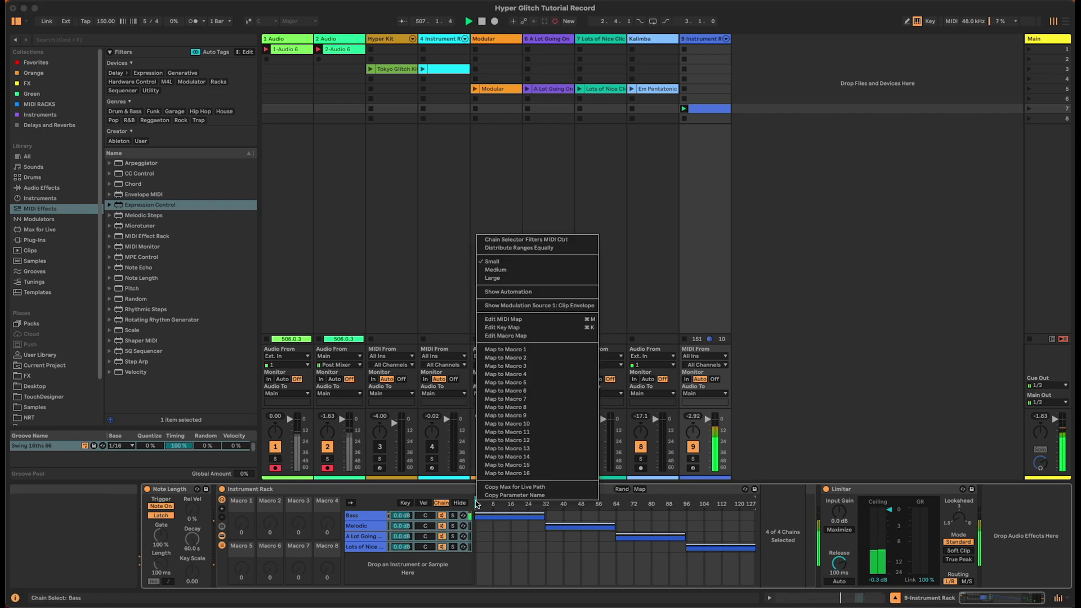
pyautogui.click(501, 350)
pyautogui.moveTo(248, 528)
pyautogui.mouseDown()
pyautogui.moveTo(248, 451)
pyautogui.moveTo(248, 528)
pyautogui.mouseUp()
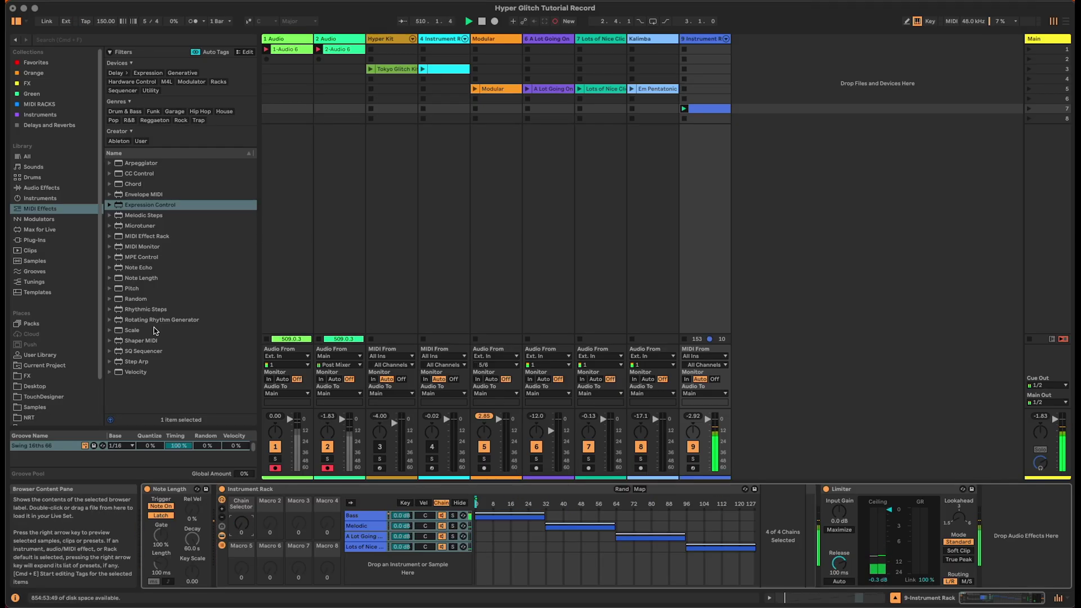
# Step: Insert Expression Control before the Instrument Rack, with a bipolar Random source mapped to the Chain Selector macro and a random amount of 100%
pyautogui.moveTo(142, 206); pyautogui.dragTo(216, 501)
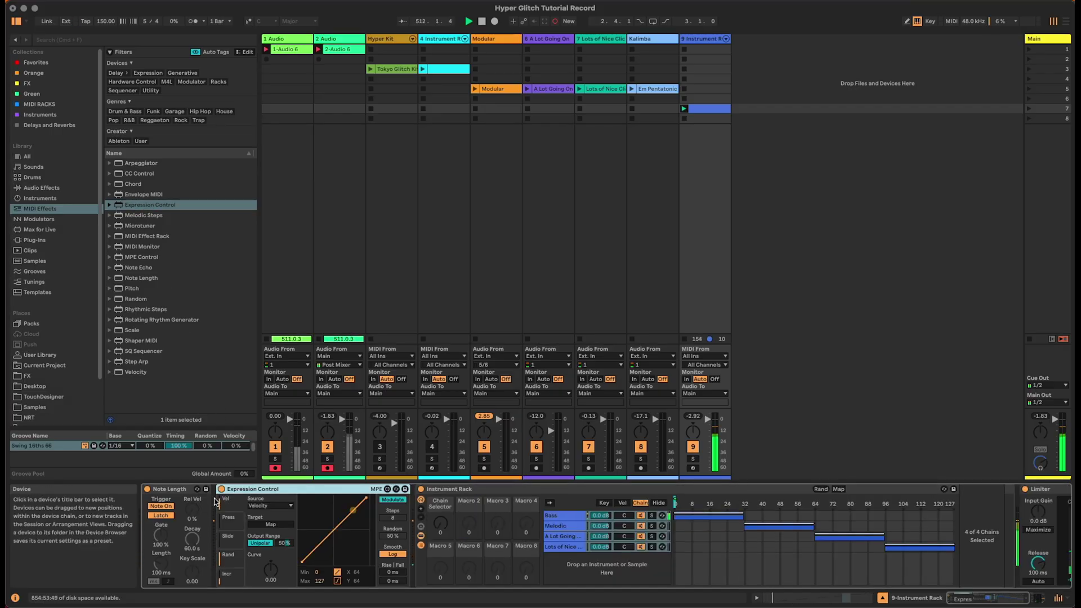
pyautogui.click(269, 506)
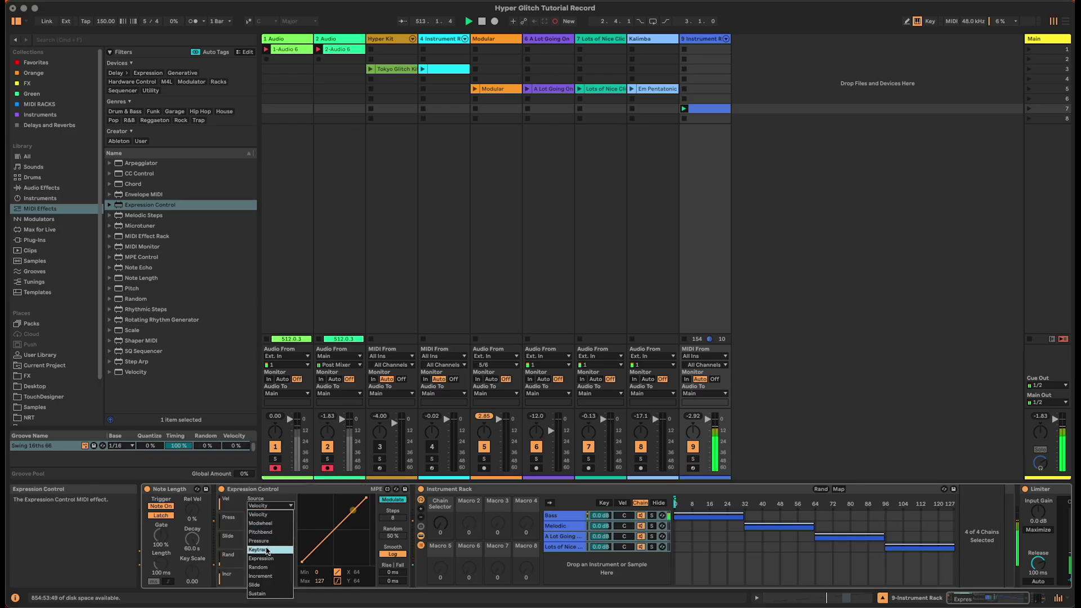
pyautogui.click(269, 567)
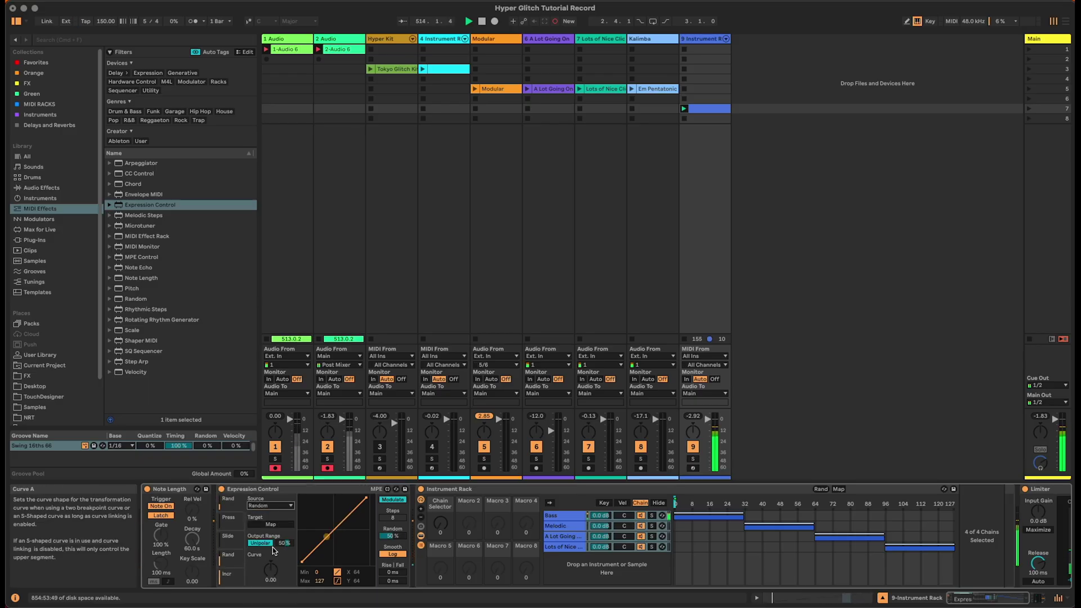
pyautogui.click(260, 544)
pyautogui.click(271, 524)
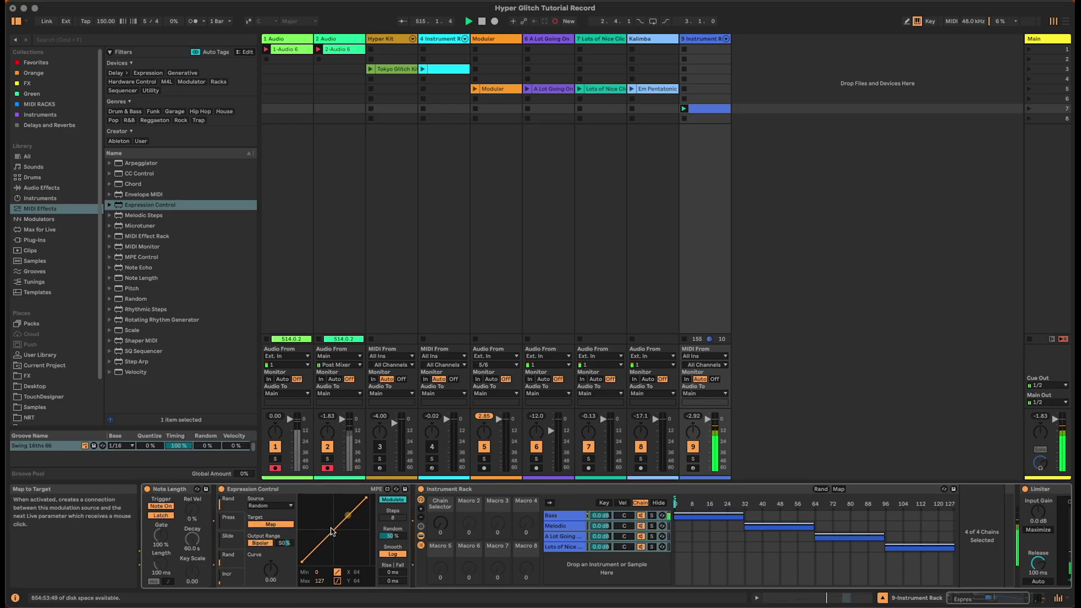
pyautogui.click(443, 526)
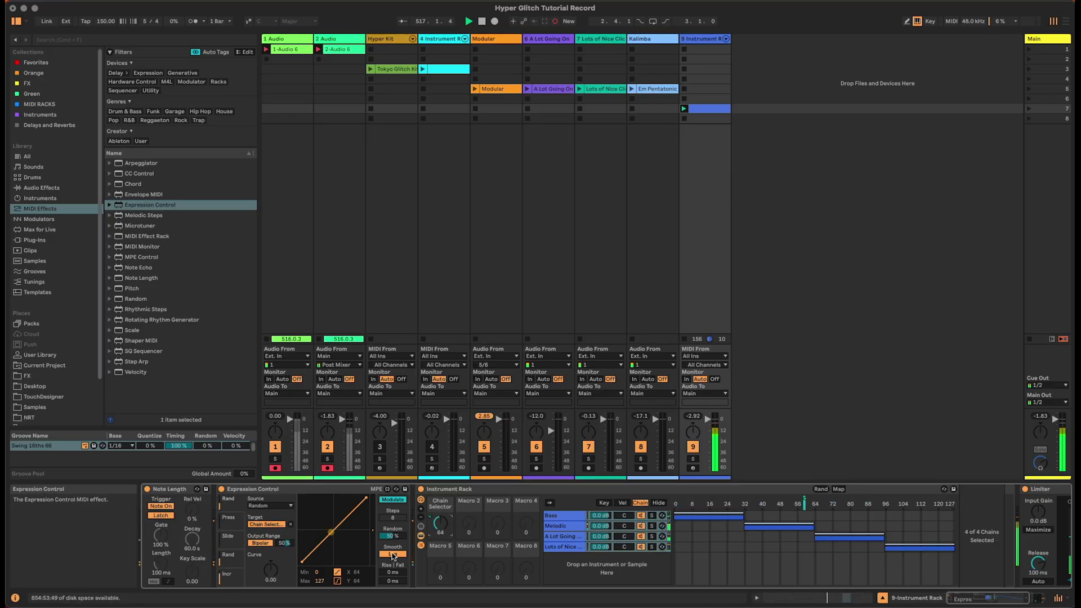
pyautogui.moveTo(394, 536); pyautogui.dragTo(396, 518)
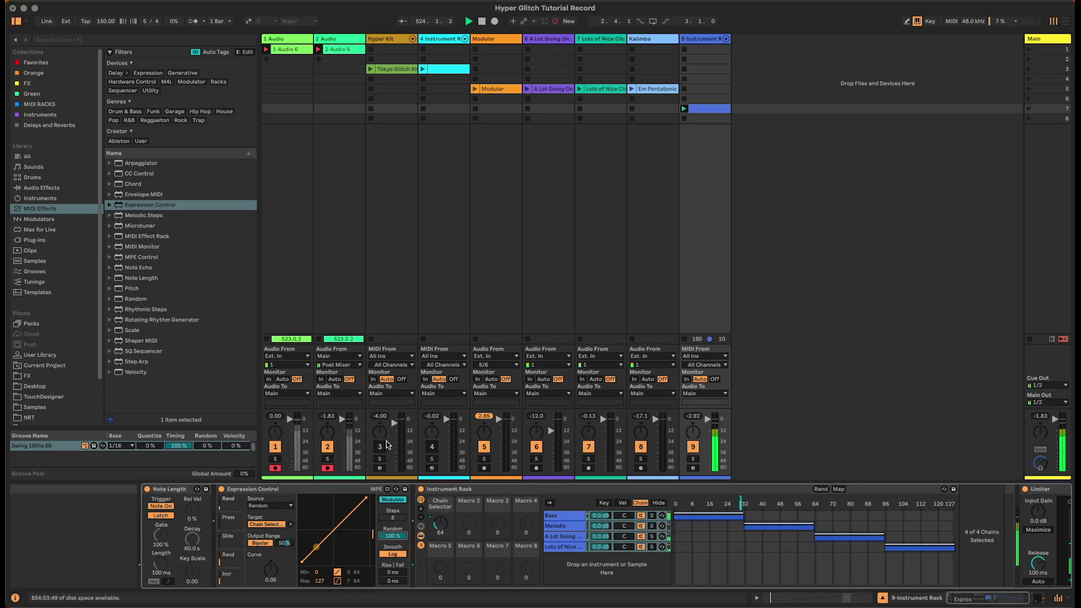
# Step: Turn on the Hyper Kit track and listen to it together with the glitch rack
pyautogui.click(358, 69)
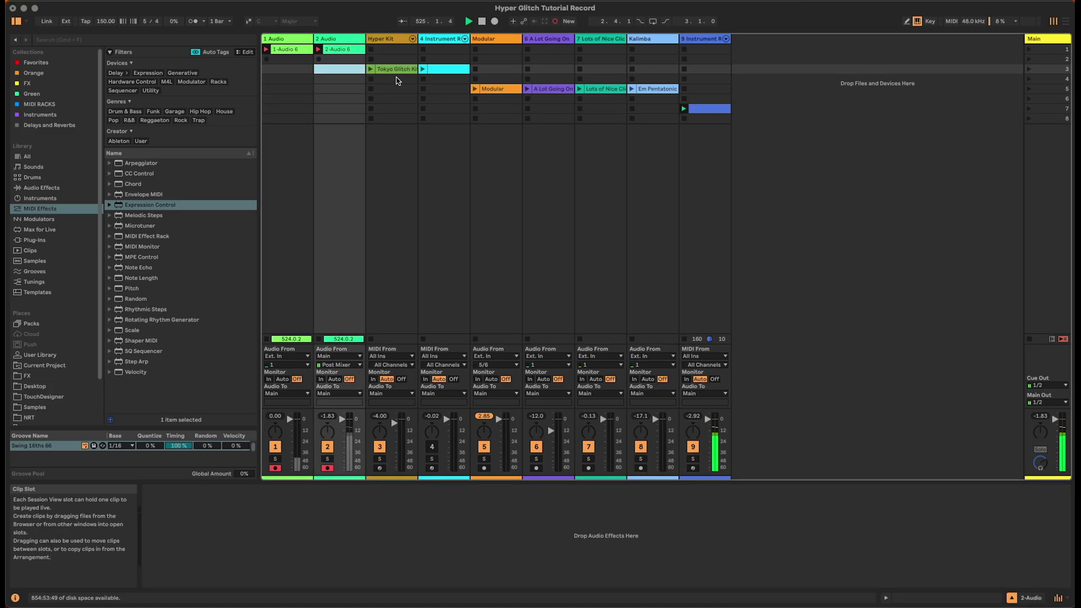
pyautogui.click(789, 208)
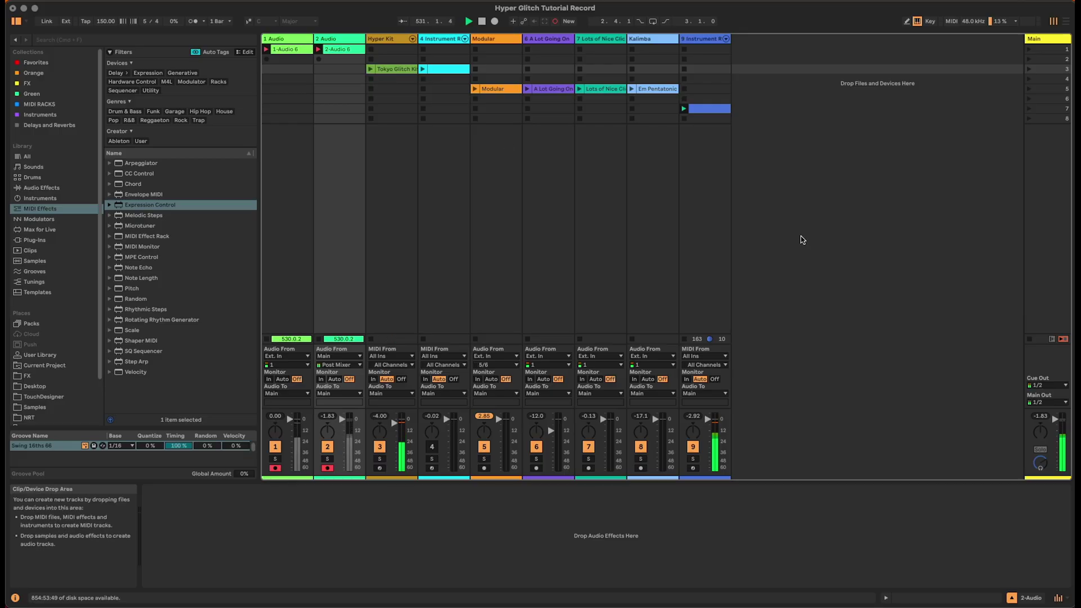
# Step: Group all devices on the 9-Instrument Rack track, from Note Length through Limiter, into an outer Instrument Rack and show its macros
pyautogui.click(704, 40)
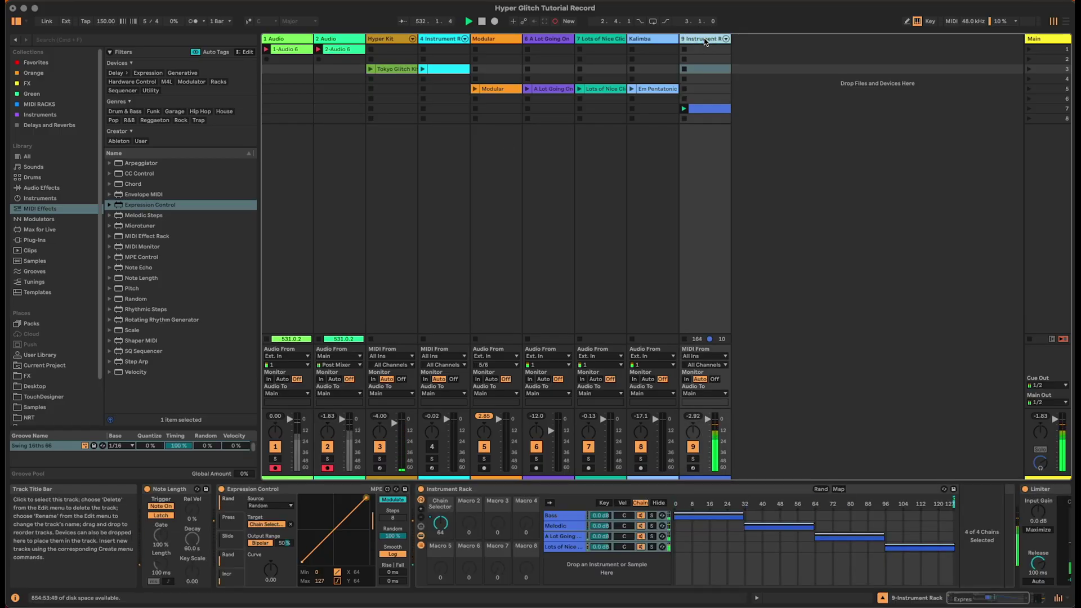
pyautogui.click(177, 491)
pyautogui.click(1039, 598)
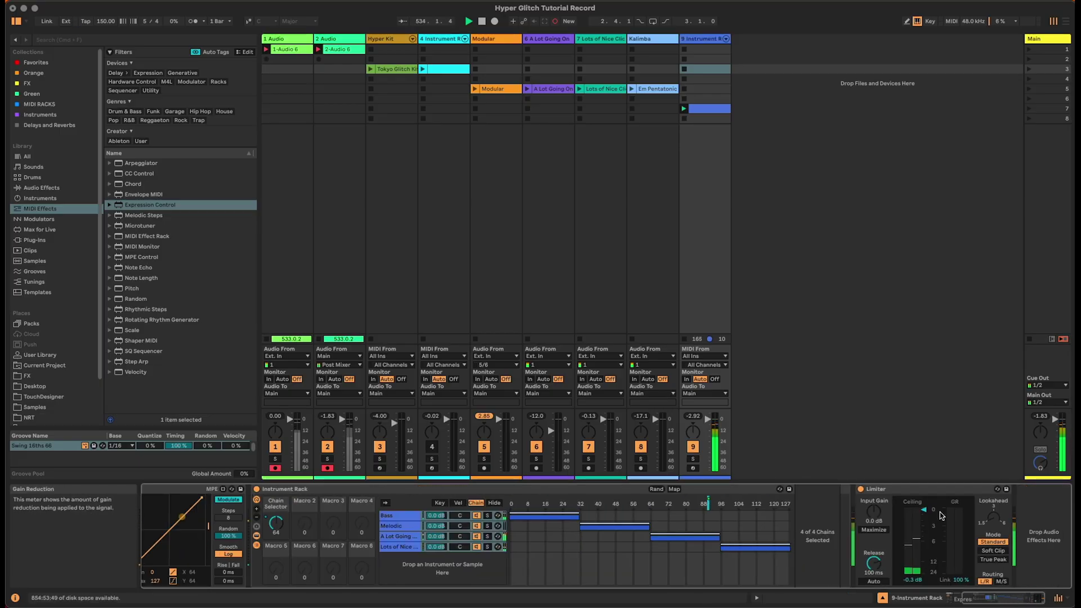
pyautogui.keyDown('shift'); pyautogui.click(929, 491); pyautogui.keyUp('shift')
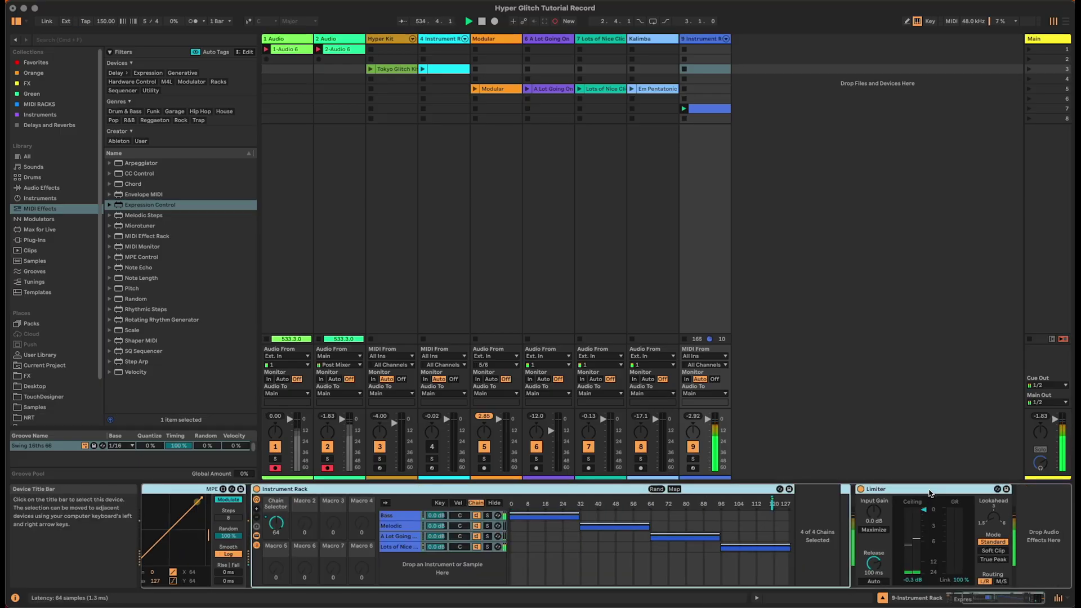
pyautogui.click(992, 599)
pyautogui.moveTo(972, 599); pyautogui.dragTo(952, 598)
pyautogui.click(966, 599)
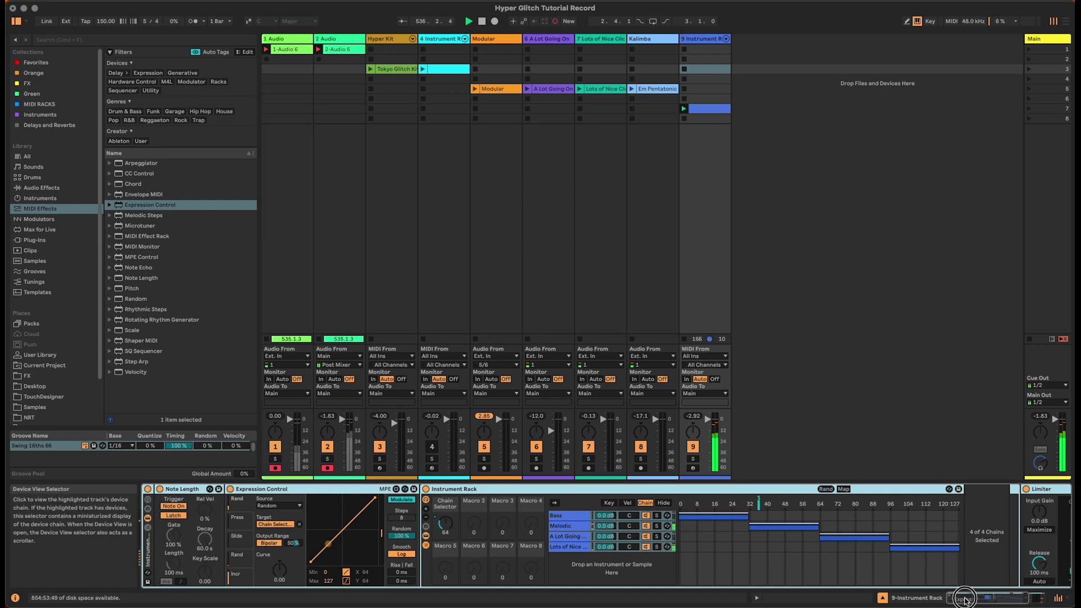
pyautogui.click(147, 500)
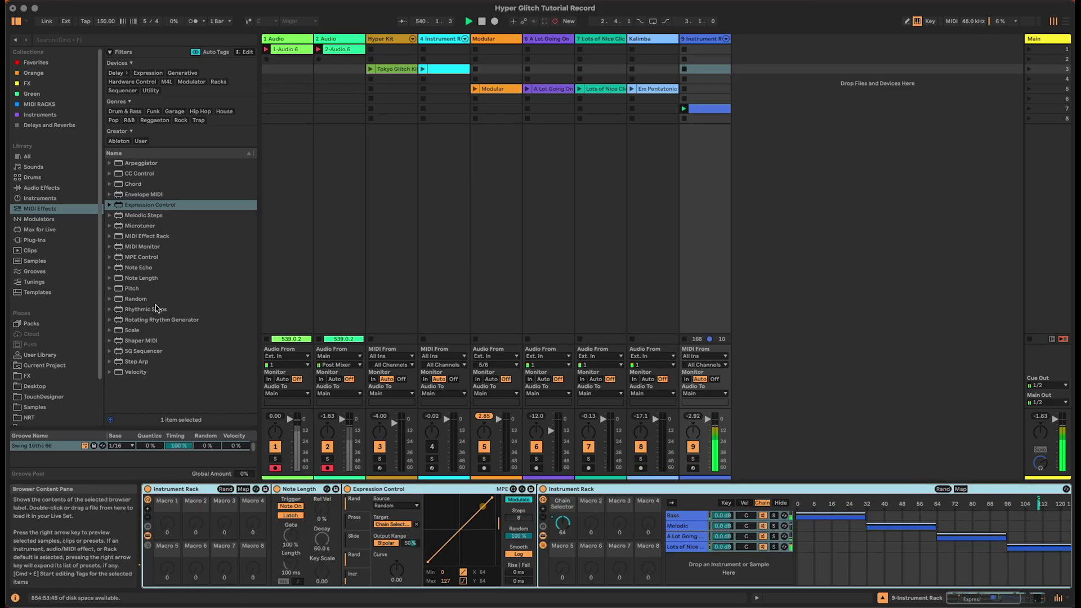
# Step: Insert a second Note Length after the first one in the outer rack and set its length to 182 ms
pyautogui.moveTo(144, 278)
pyautogui.mouseDown()
pyautogui.moveTo(285, 295)
pyautogui.moveTo(367, 514)
pyautogui.moveTo(342, 542)
pyautogui.moveTo(361, 580)
pyautogui.mouseUp()
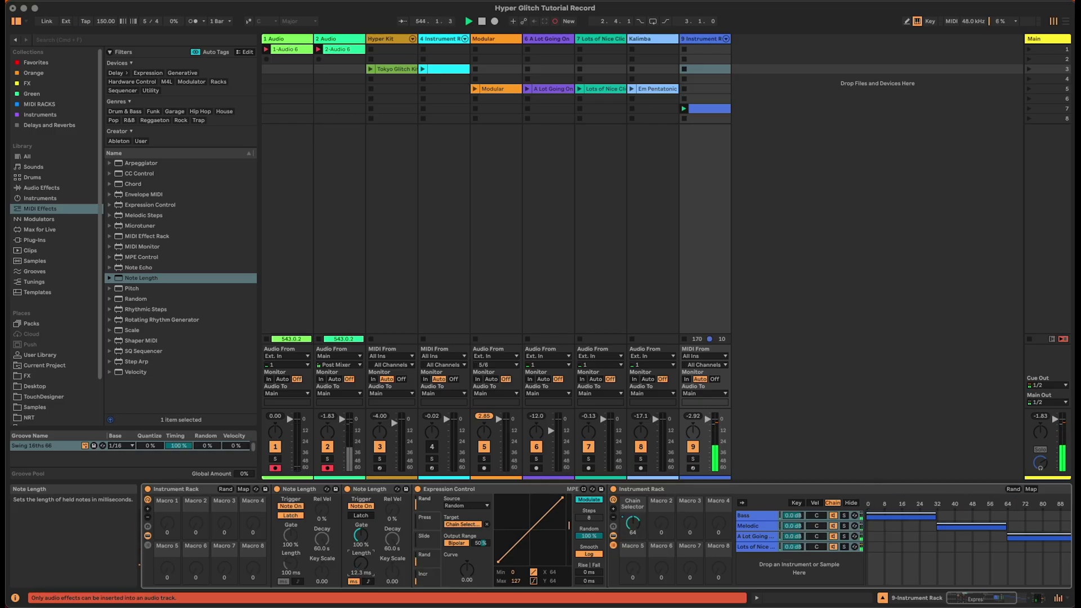
pyautogui.moveTo(360, 580); pyautogui.dragTo(360, 563)
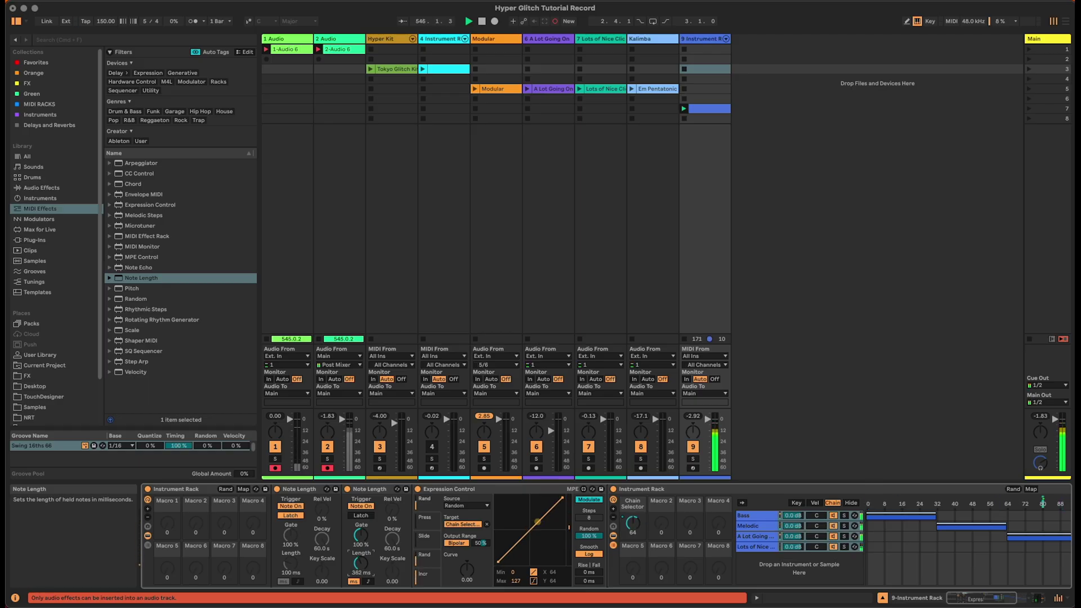
# Step: Expand the outer rack to 16 macros and map the second Note Length's length to Macro 8, renamed MIDI Length
pyautogui.click(148, 512)
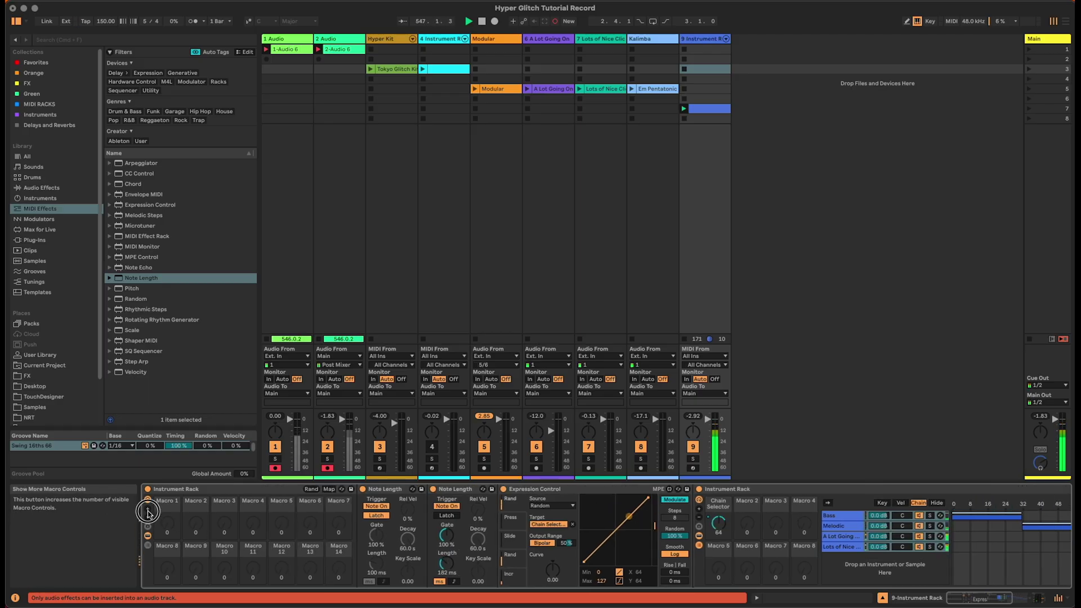
pyautogui.click(148, 513)
pyautogui.rightClick(477, 564)
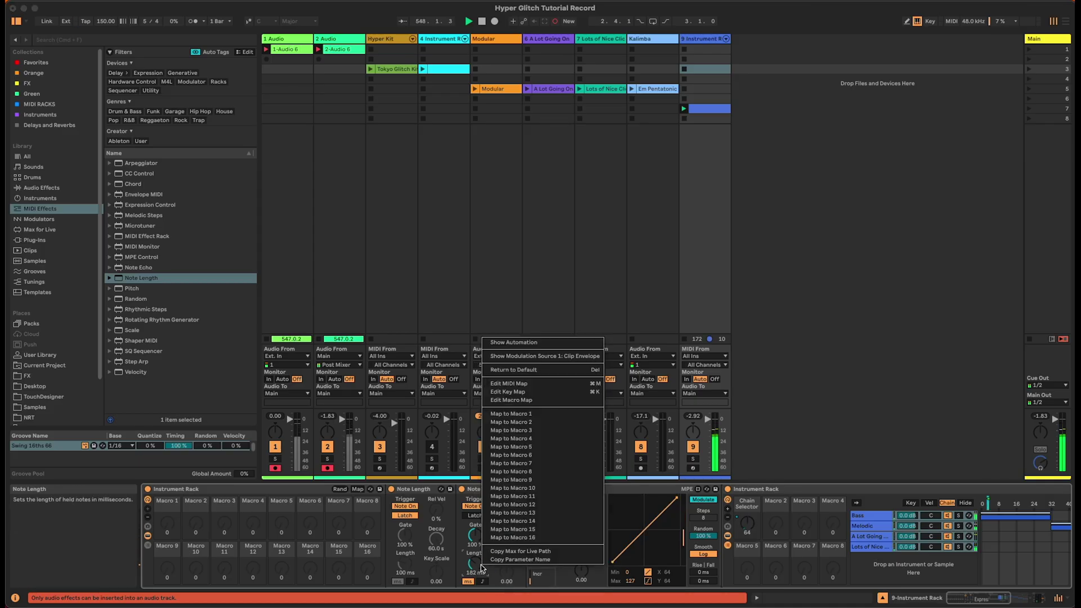
pyautogui.click(538, 472)
pyautogui.press('super+r')
pyautogui.write('MID')
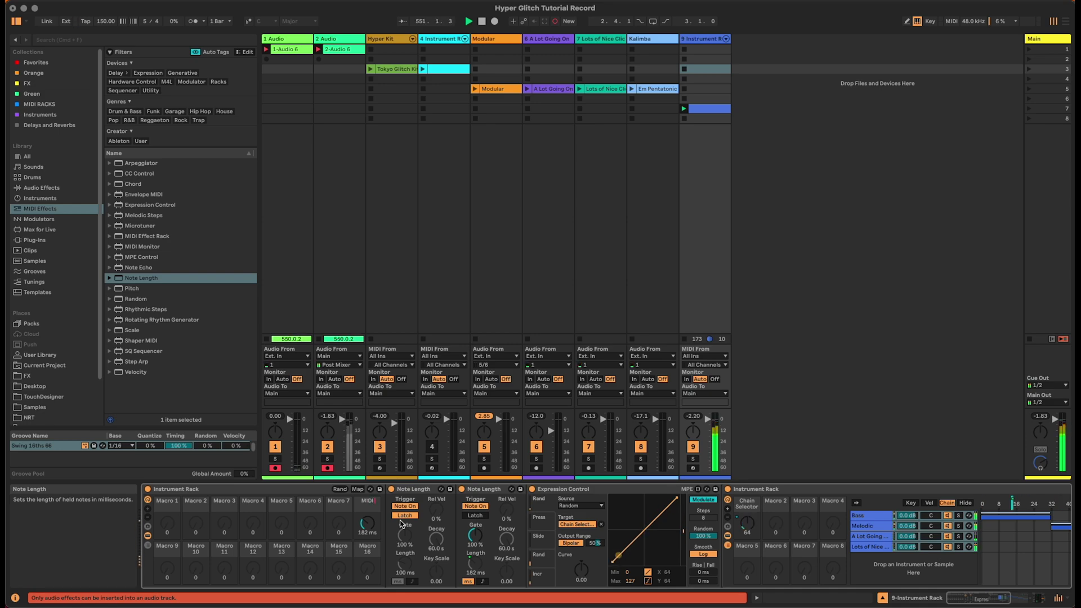
pyautogui.press('Return')
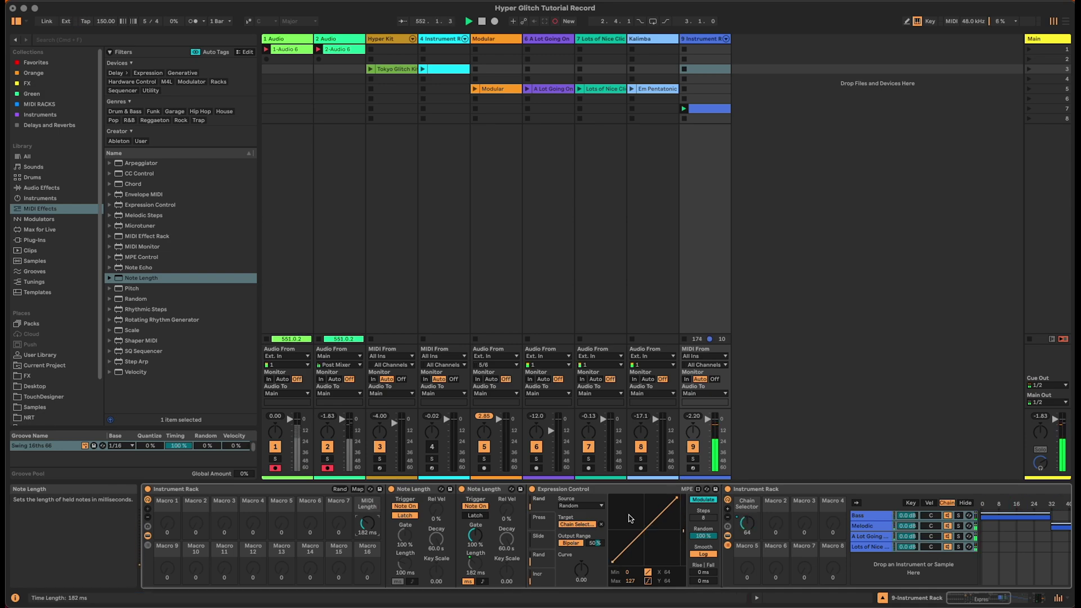
# Step: Collapse Expression Control and insert an Auto Filter after OTT in the Bass chain with its frequency at 19.9 kHz
pyautogui.doubleClick(625, 489)
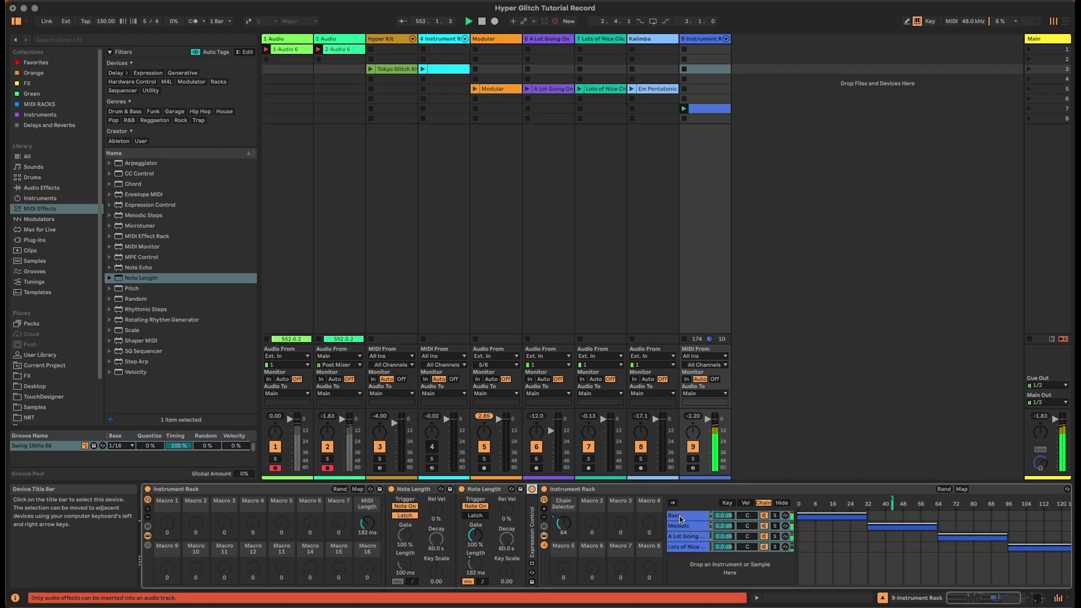
pyautogui.click(673, 514)
pyautogui.click(1016, 601)
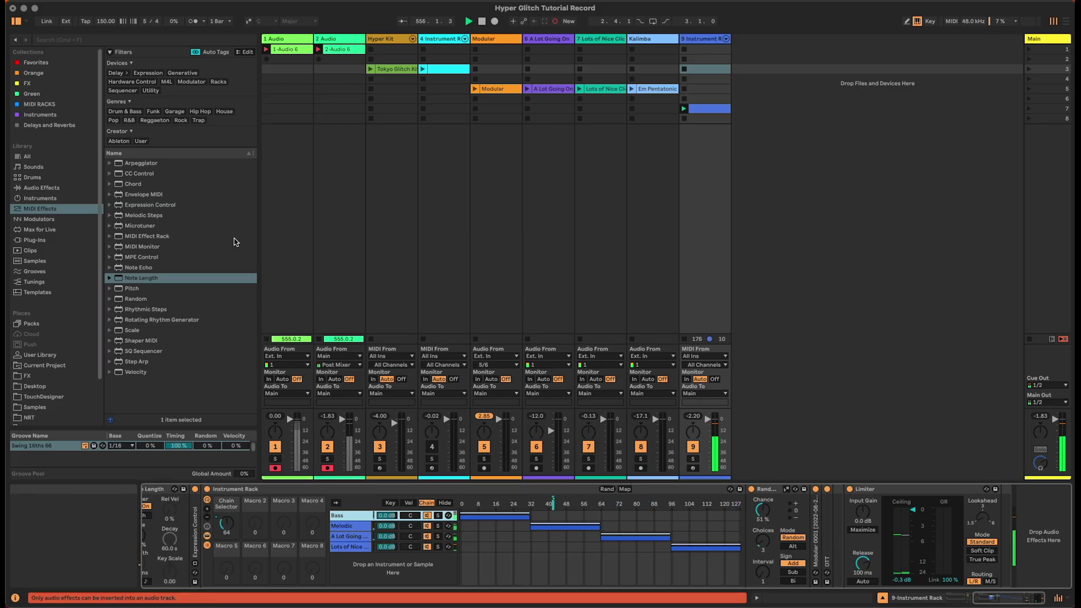
pyautogui.click(40, 188)
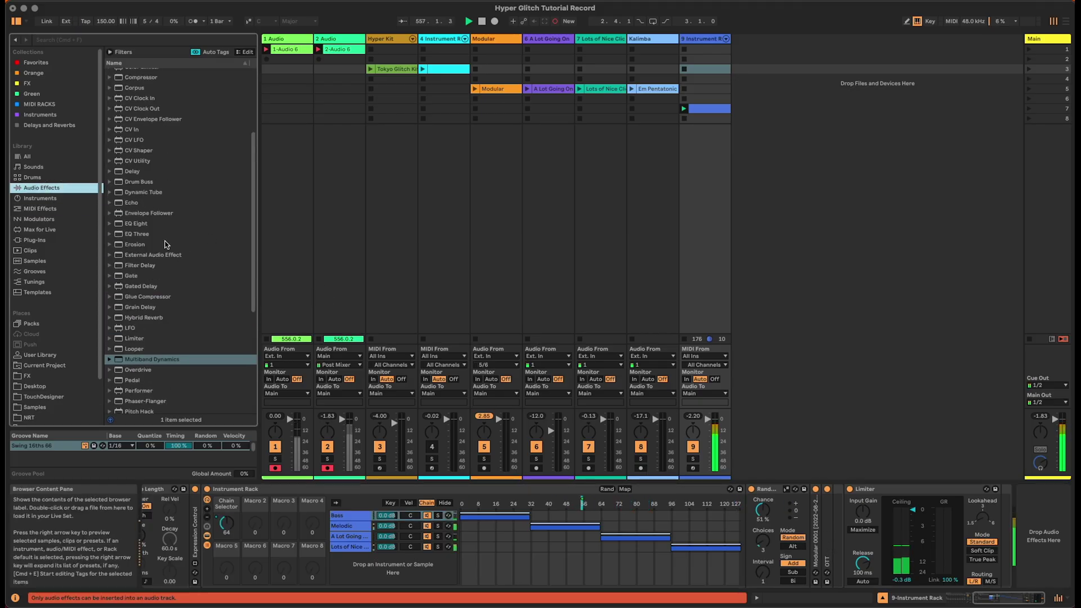
pyautogui.moveTo(133, 115); pyautogui.dragTo(835, 520)
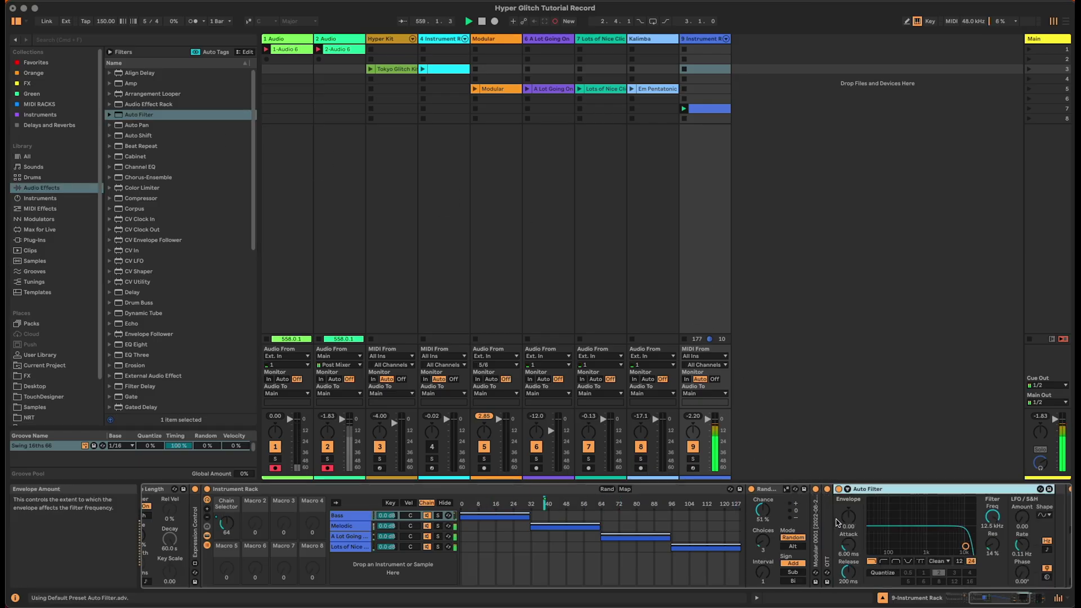
pyautogui.moveTo(989, 520); pyautogui.dragTo(989, 516)
# Step: Map the Bass Auto Filter's frequency to the inner rack's Macro 9 and rename that macro Bass LPF
pyautogui.rightClick(989, 517)
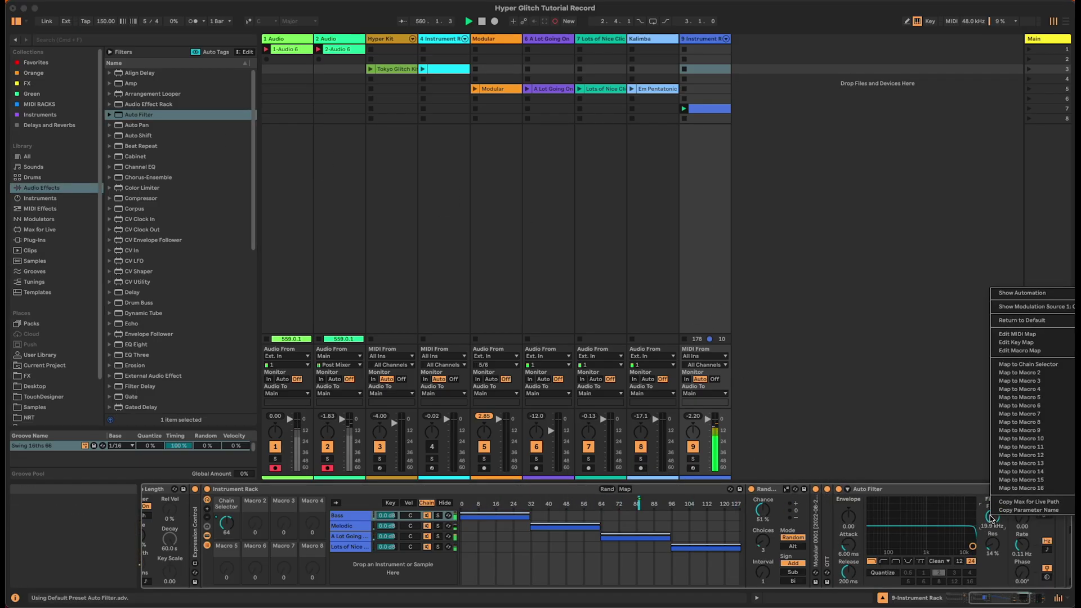
pyautogui.click(1051, 430)
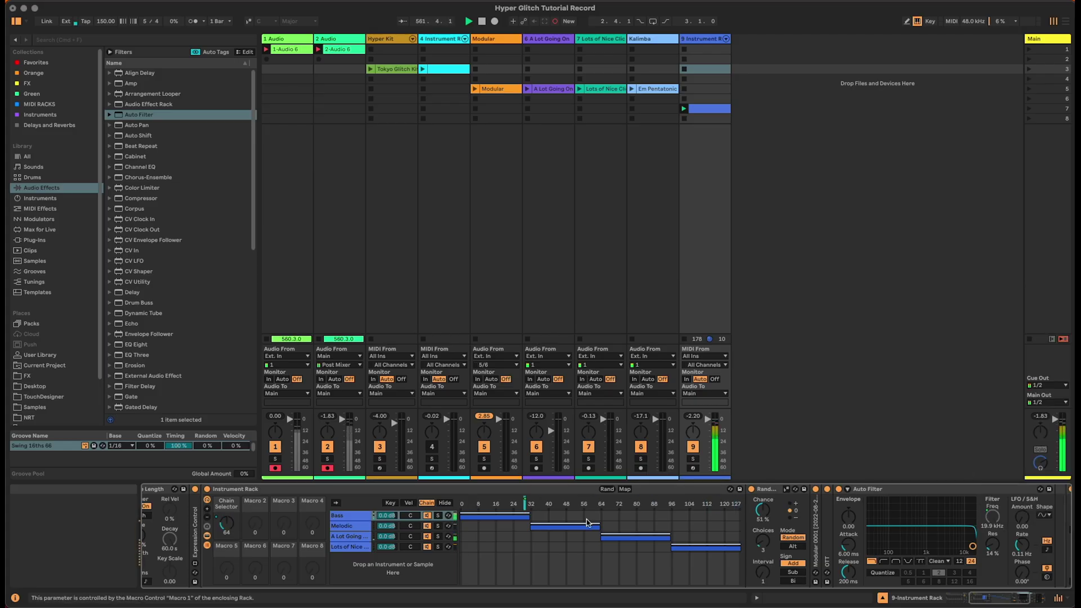
pyautogui.click(206, 509)
pyautogui.click(206, 509)
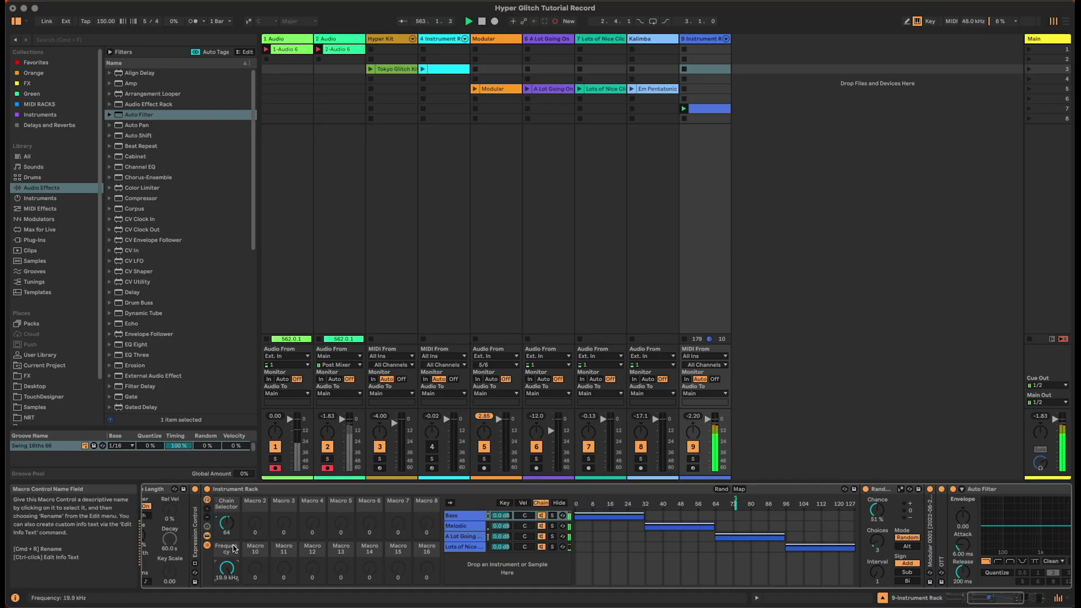
pyautogui.click(234, 548)
# Step: Map the inner rack's Bass LPF macro to Macro 9 of the outer rack and lower it to 910 Hz
pyautogui.rightClick(234, 550)
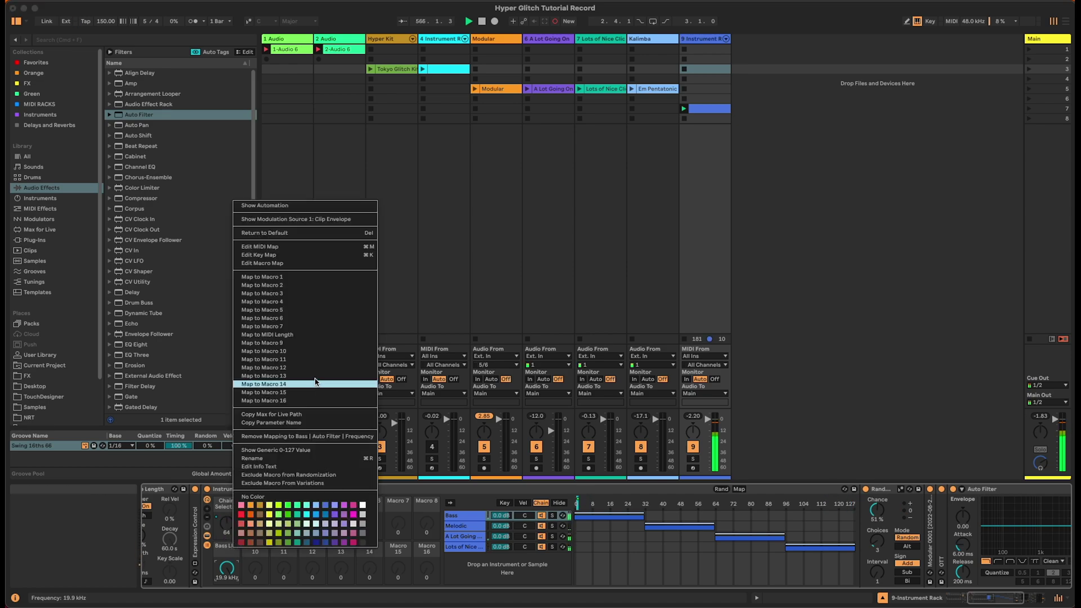
pyautogui.click(315, 344)
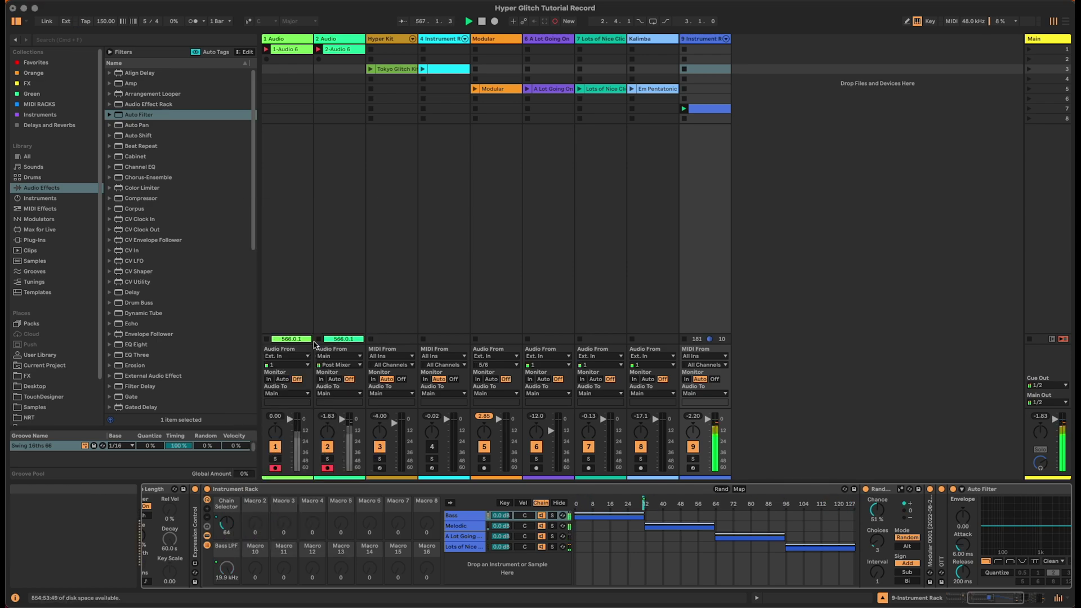
pyautogui.moveTo(984, 598); pyautogui.dragTo(938, 597)
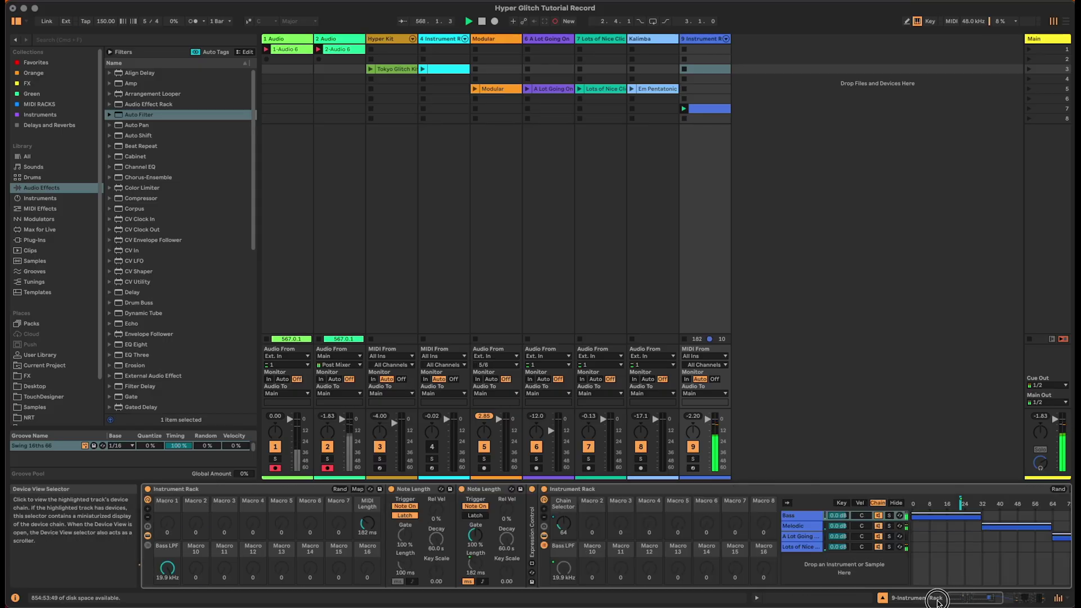
pyautogui.moveTo(175, 566); pyautogui.dragTo(175, 597)
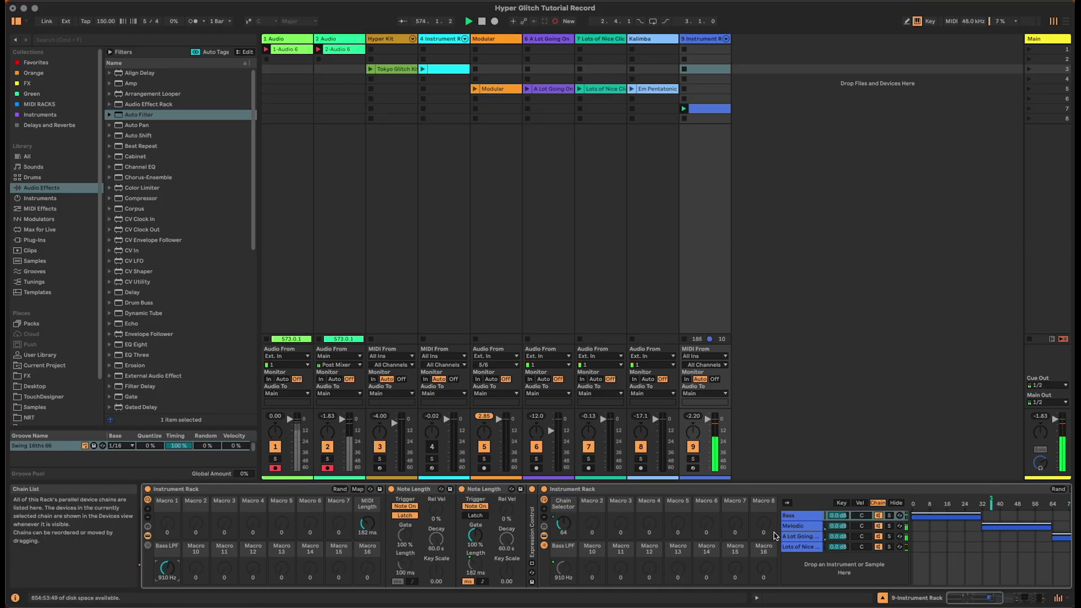
# Step: Collapse the Random device in the Bass chain
pyautogui.moveTo(976, 597); pyautogui.dragTo(1003, 597)
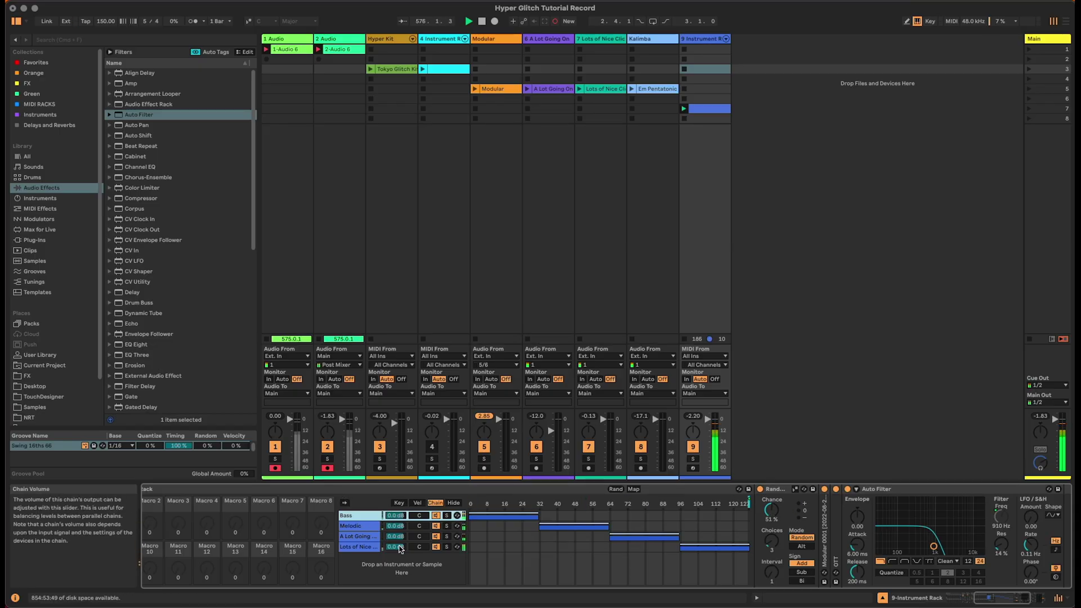
pyautogui.doubleClick(775, 489)
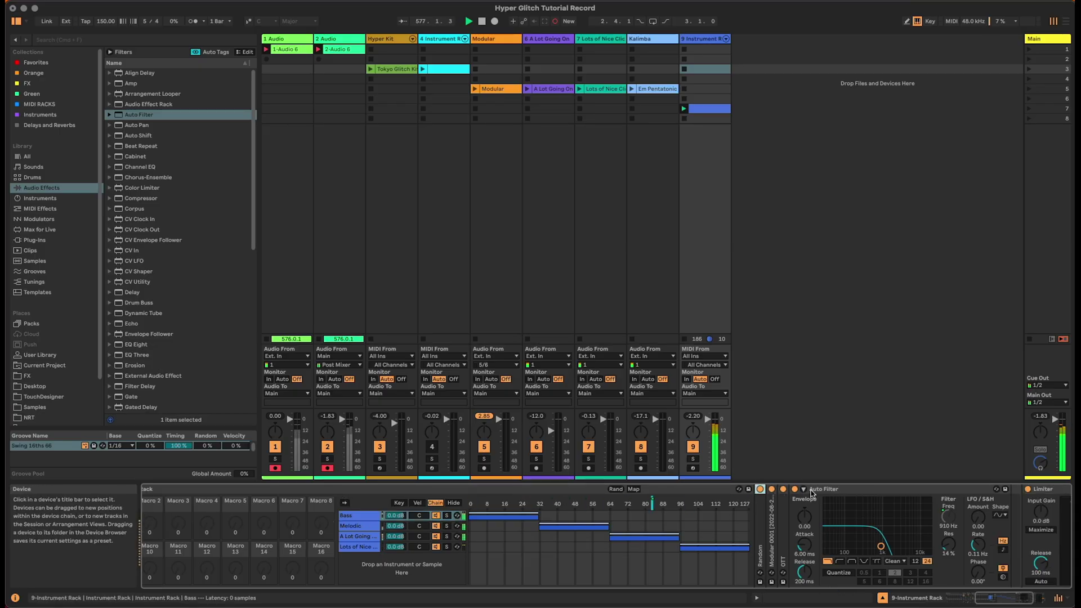
# Step: Collapse the Bass chain's Auto Filter, add a Utility after it, and map its gain to the inner rack's Macro 13, named Bass Vol
pyautogui.doubleClick(811, 490)
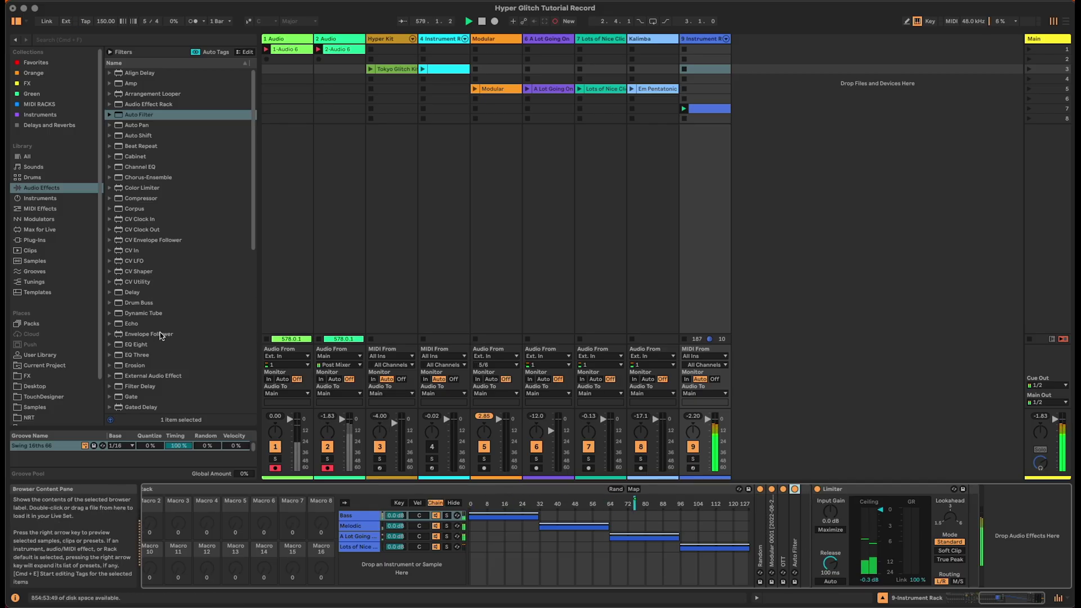
pyautogui.scroll(-3, 141, 394)
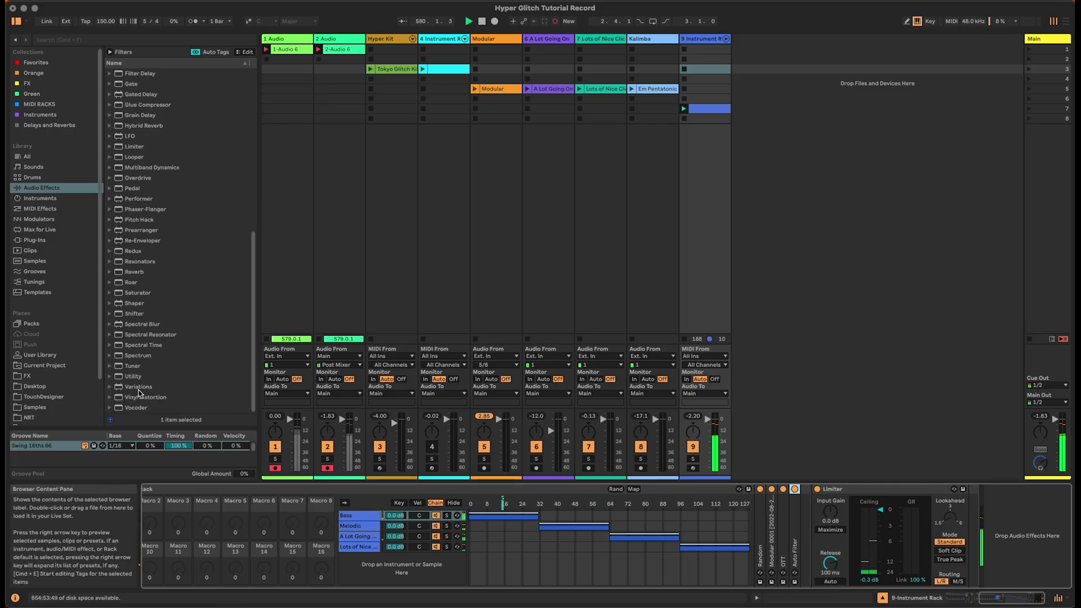
pyautogui.moveTo(134, 376)
pyautogui.mouseDown()
pyautogui.moveTo(736, 461)
pyautogui.moveTo(802, 518)
pyautogui.mouseUp()
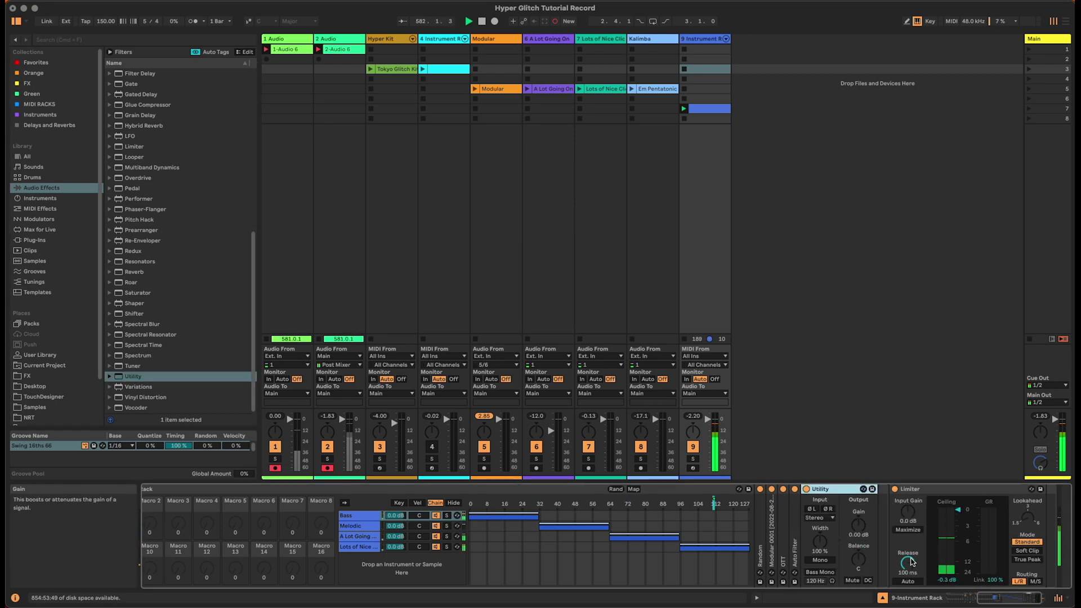
pyautogui.moveTo(1005, 598); pyautogui.dragTo(1002, 597)
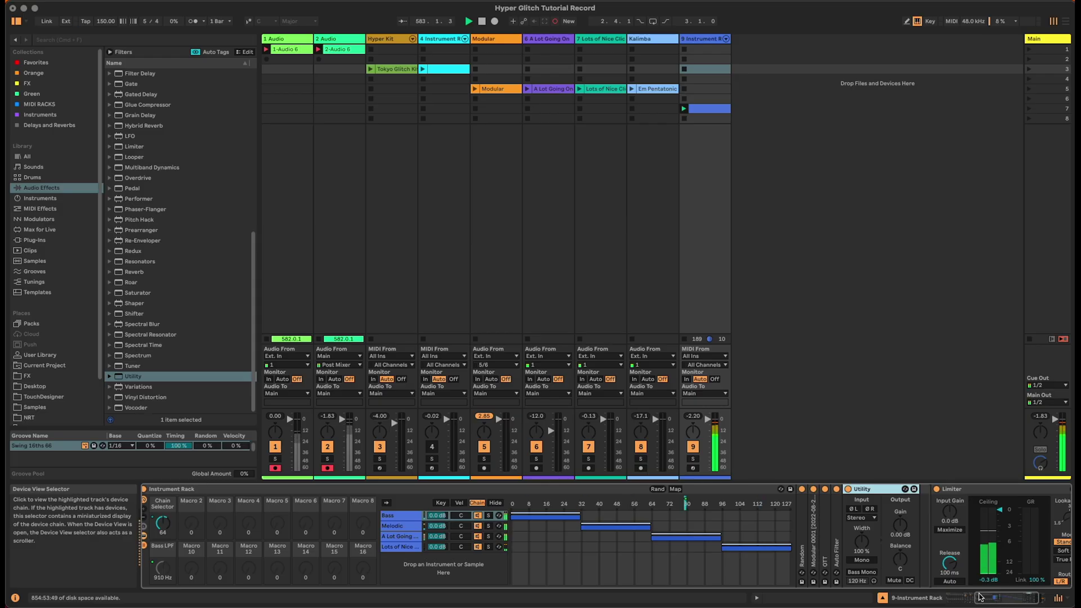
pyautogui.rightClick(900, 525)
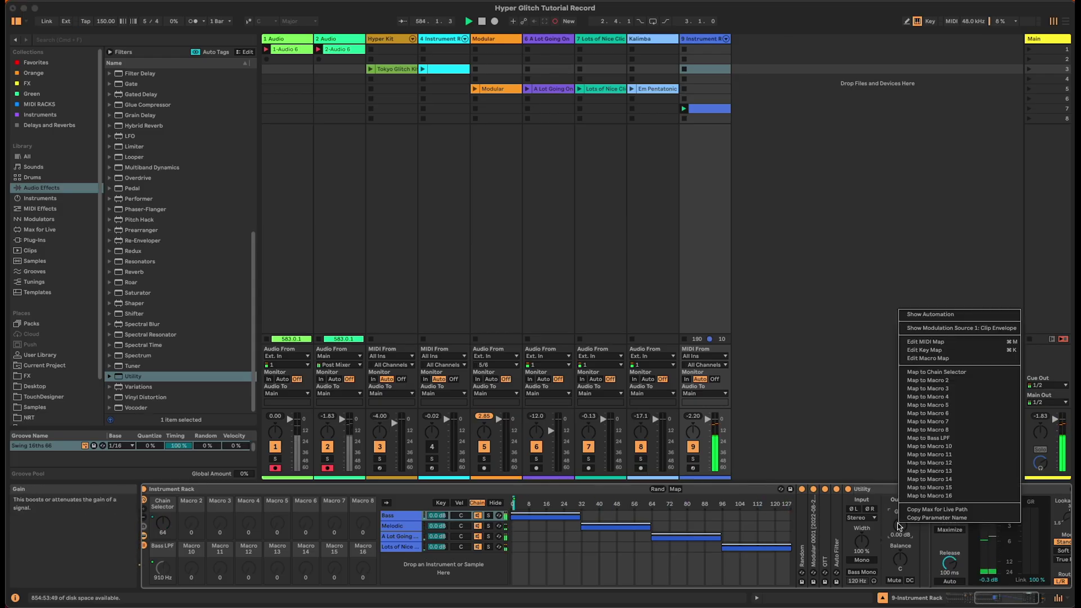
pyautogui.click(981, 464)
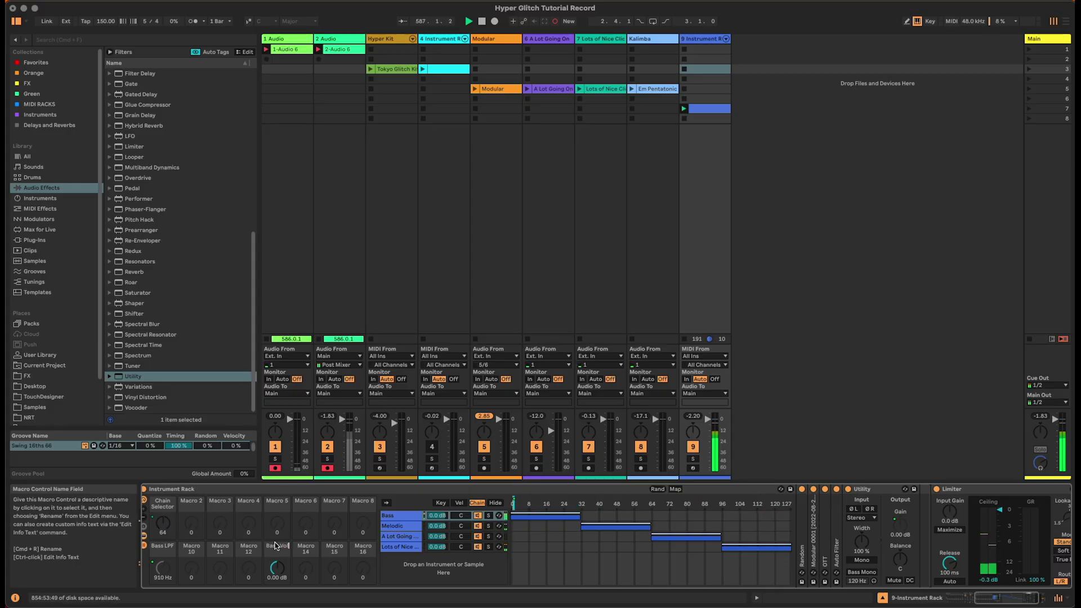
# Step: Add a Utility after Align Delay in the Melodic chain and map its gain to the inner rack's Macro 14, named Mel Gain
pyautogui.click(389, 527)
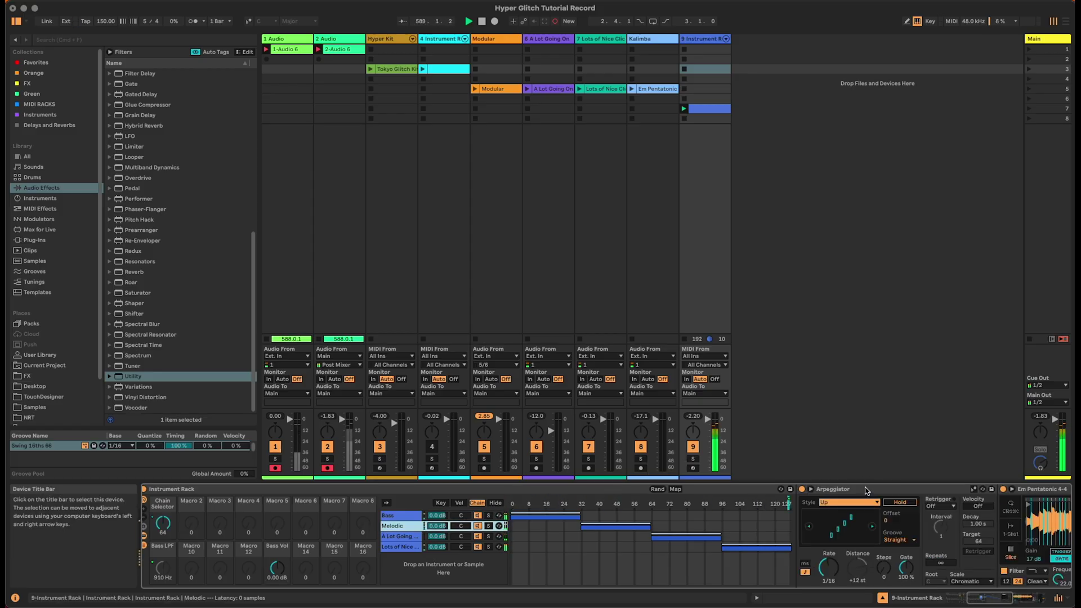
pyautogui.doubleClick(869, 490)
pyautogui.doubleClick(869, 490)
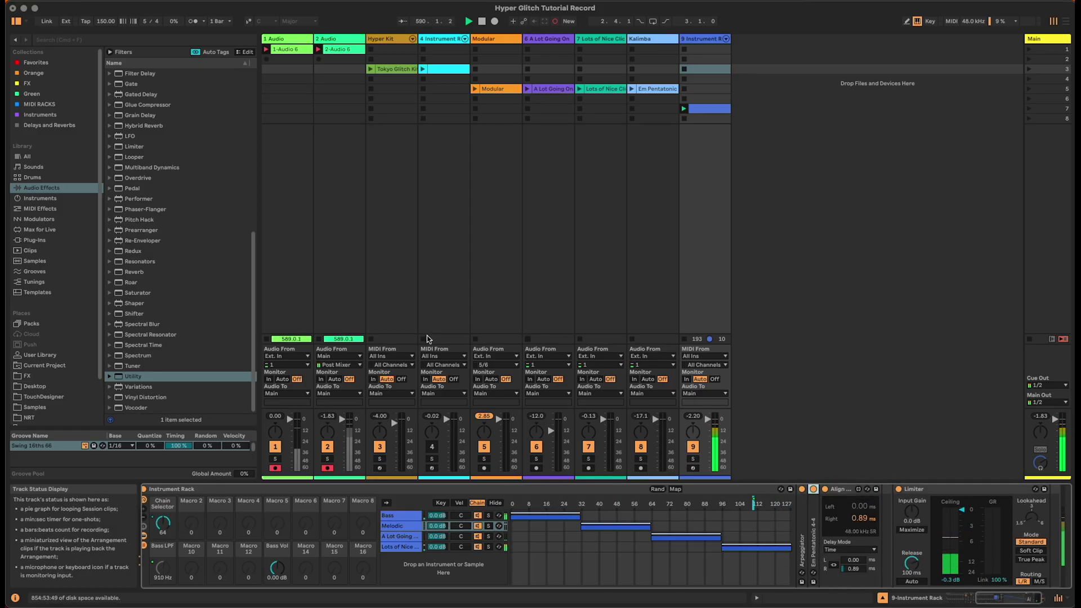
pyautogui.moveTo(130, 378); pyautogui.dragTo(881, 516)
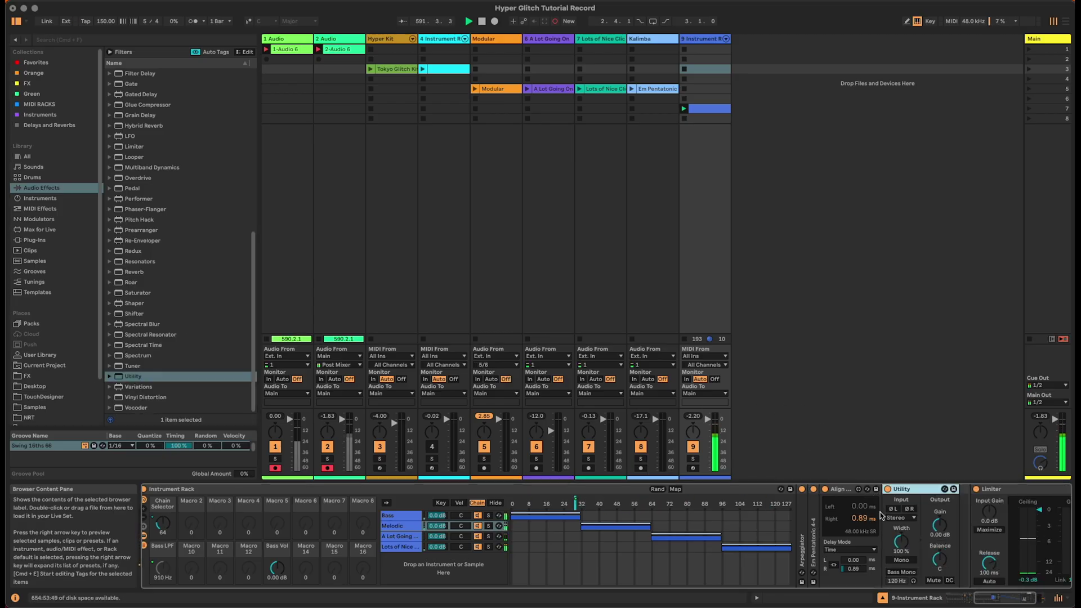
pyautogui.rightClick(940, 525)
pyautogui.click(1002, 483)
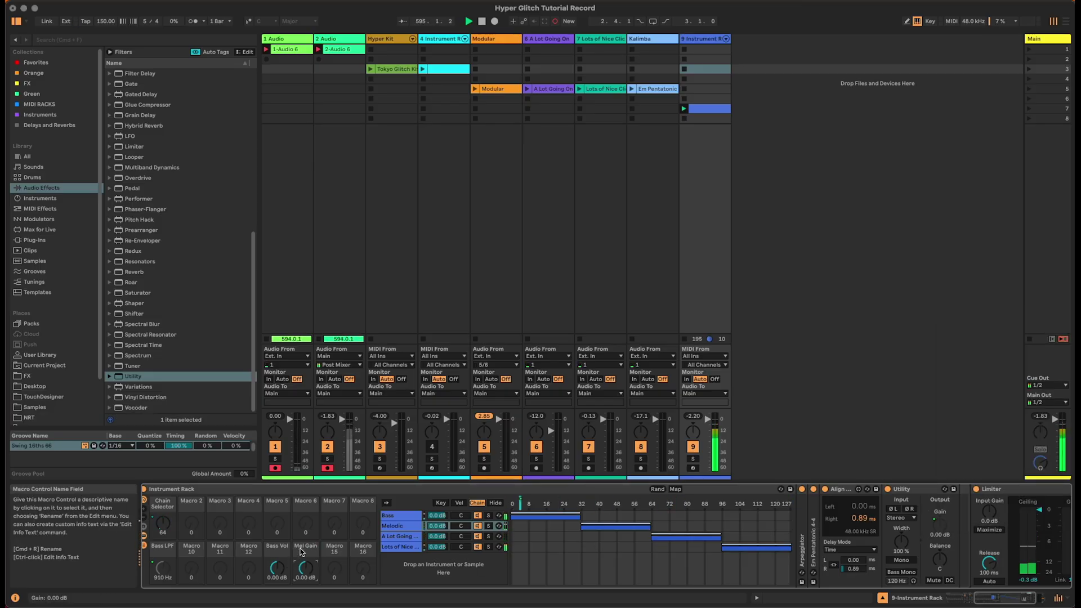
# Step: Add a Utility after OTT in the A Lot Going On chain and map its gain to the inner rack's Macro 15, named Noise Vol
pyautogui.click(394, 537)
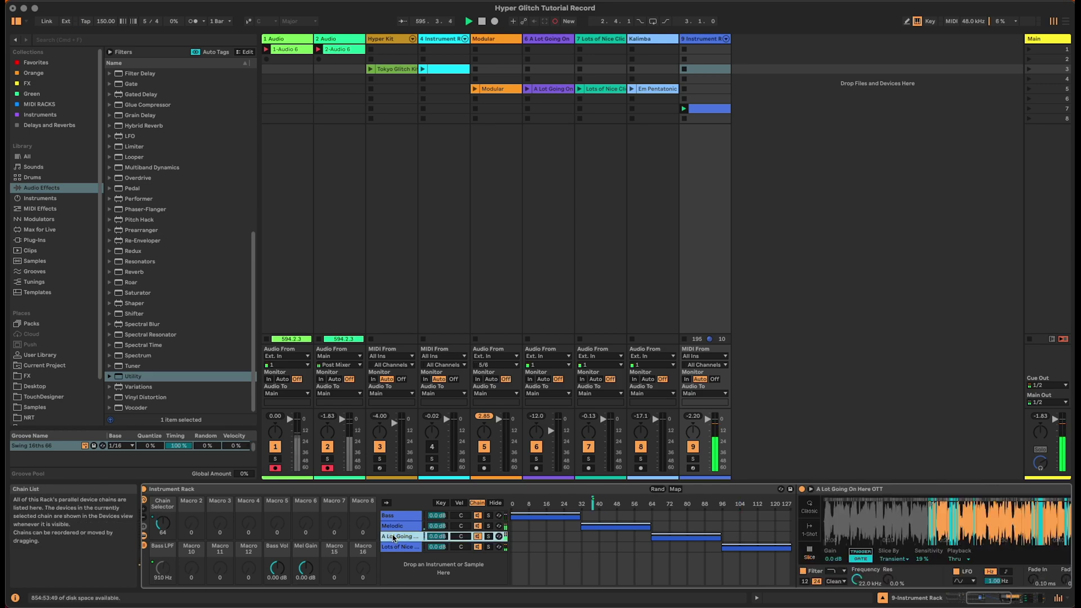
pyautogui.doubleClick(844, 489)
pyautogui.doubleClick(844, 488)
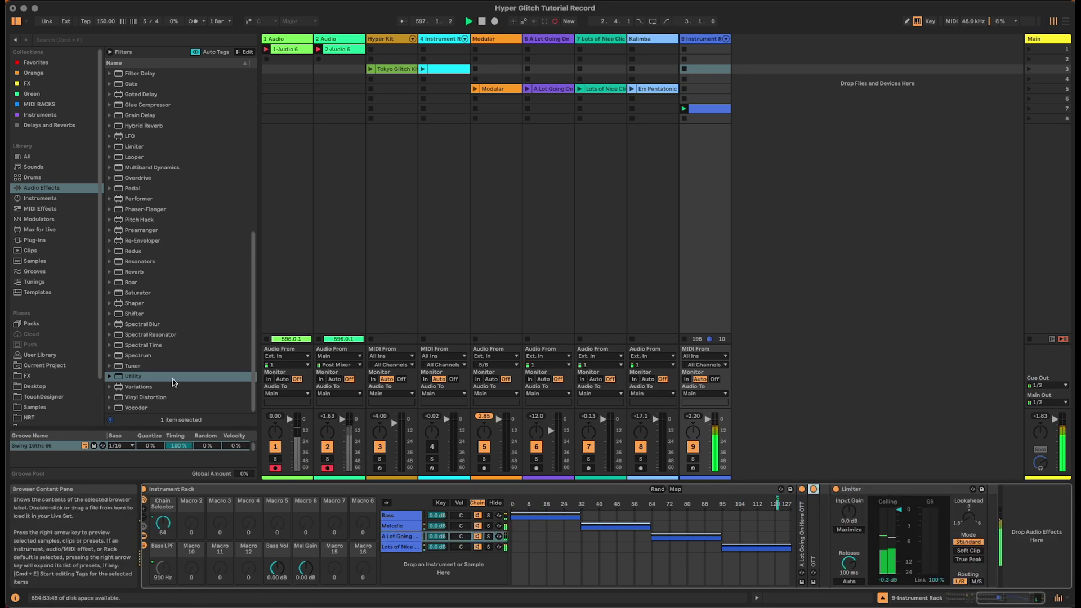
pyautogui.moveTo(141, 381); pyautogui.dragTo(830, 510)
pyautogui.rightClick(877, 525)
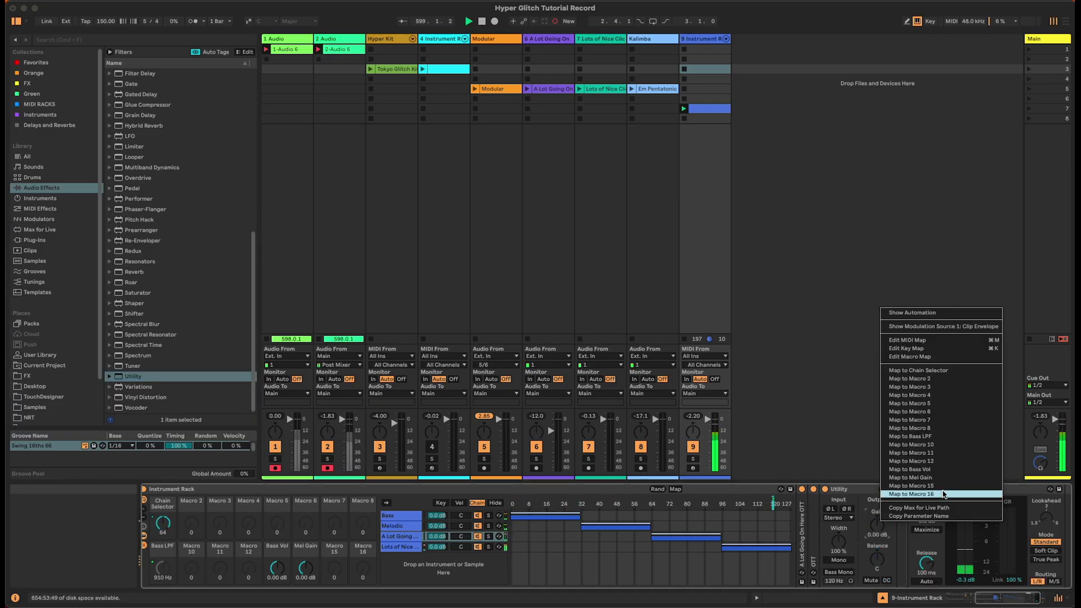
pyautogui.click(938, 492)
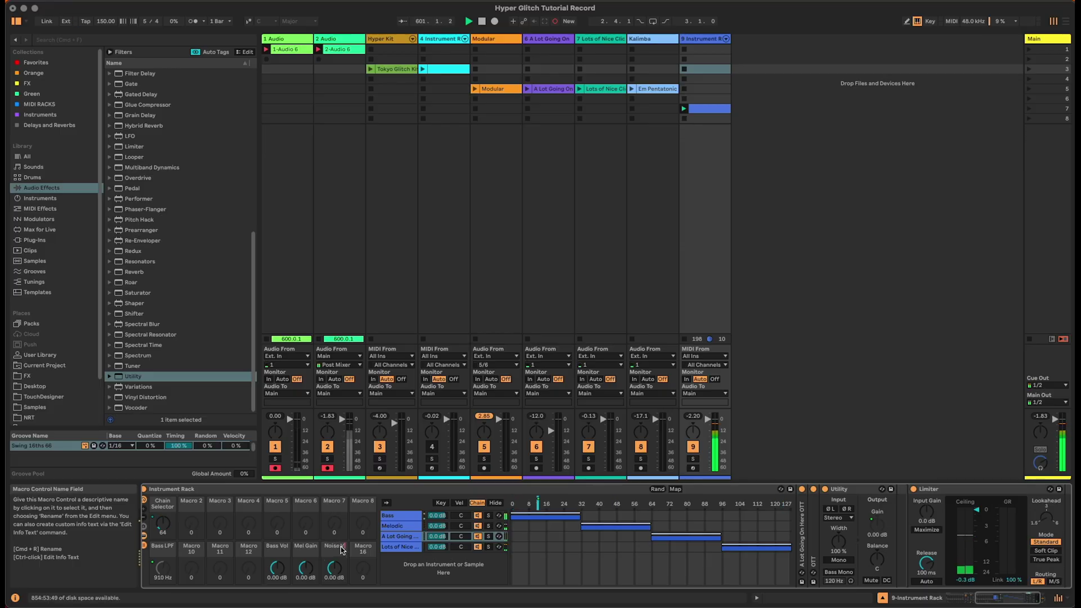
# Step: Collapse the Arpeggiator, Simpler and OTT devices in the Lots of Nice Clicks chain
pyautogui.click(400, 547)
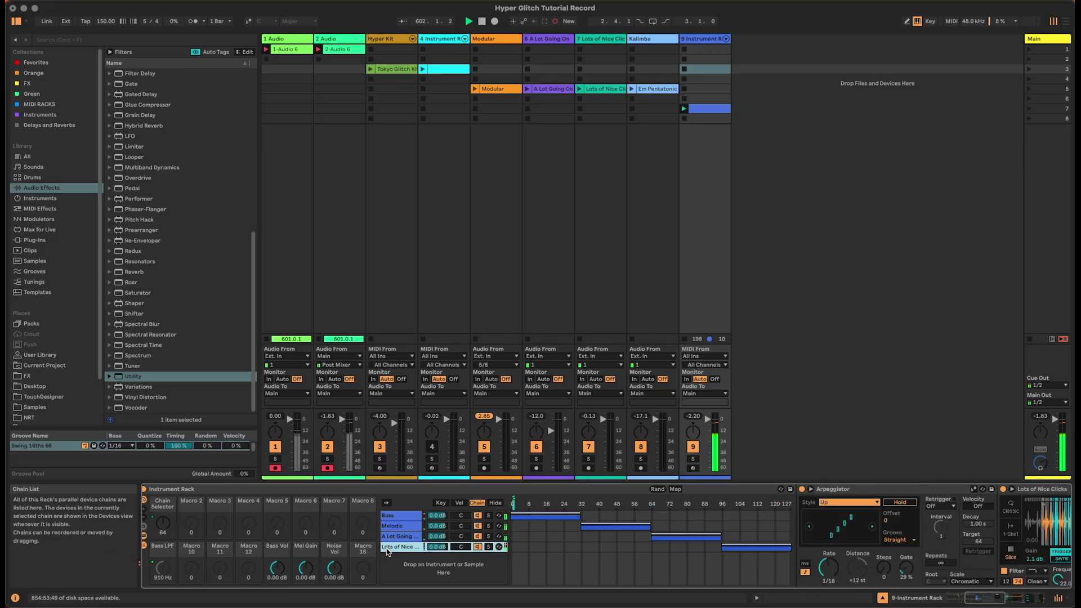
pyautogui.doubleClick(868, 494)
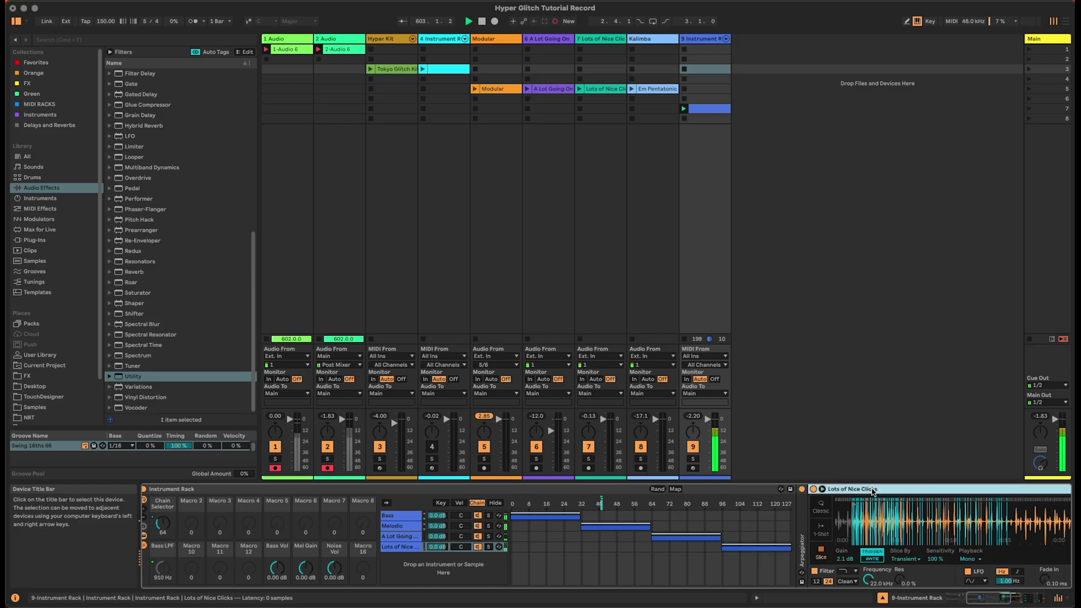
pyautogui.doubleClick(873, 493)
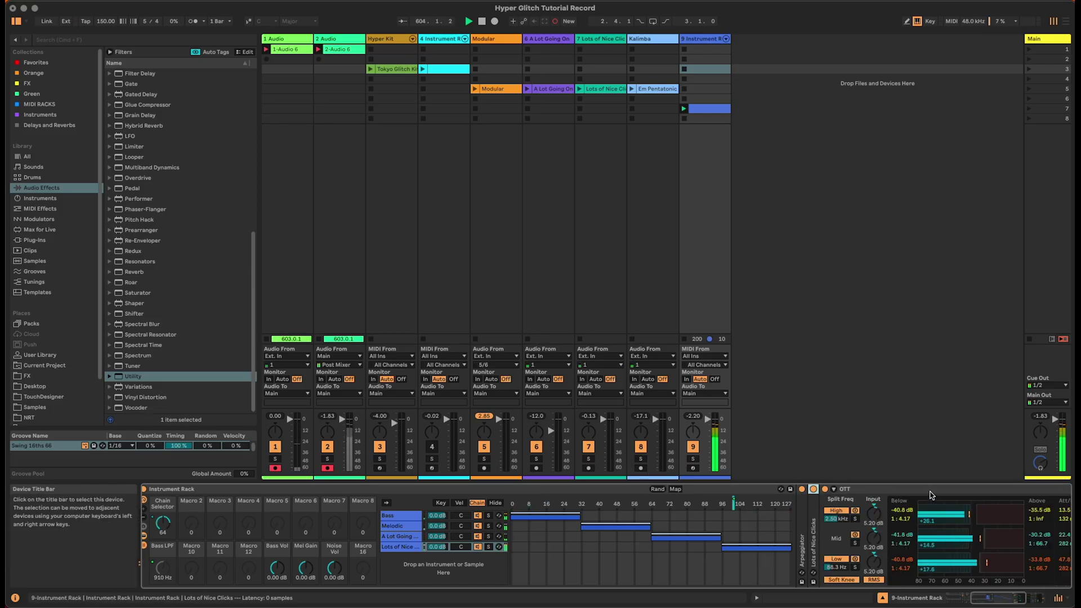
pyautogui.doubleClick(889, 489)
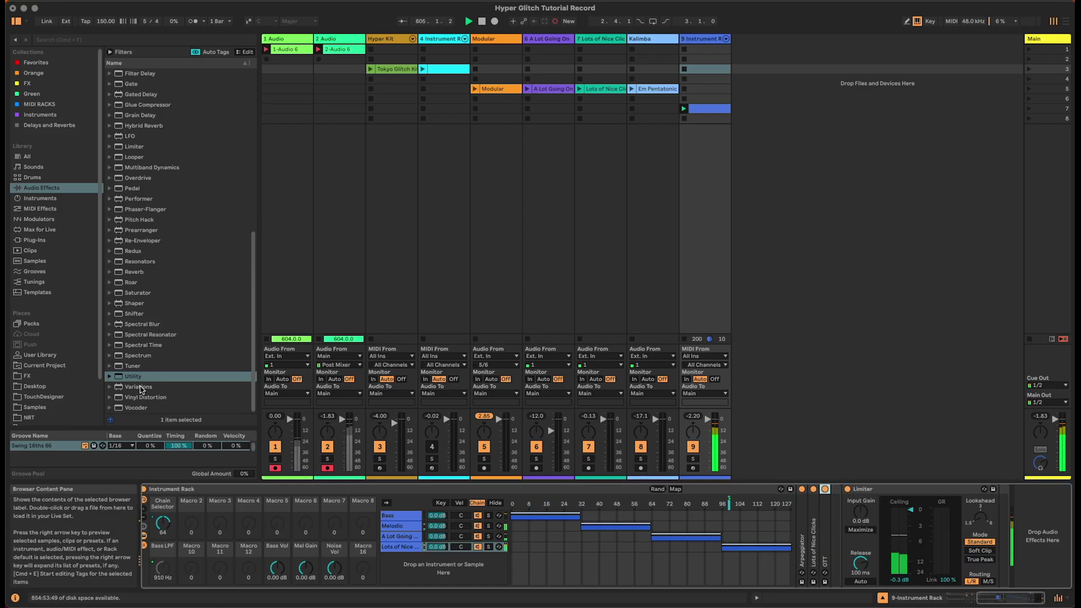
# Step: Add a Utility after OTT in the Lots of Nice Clicks chain and map its gain to the inner rack's Macro 16, renamed Clicks Gain
pyautogui.moveTo(133, 376); pyautogui.dragTo(830, 526)
pyautogui.rightClick(890, 523)
pyautogui.click(943, 498)
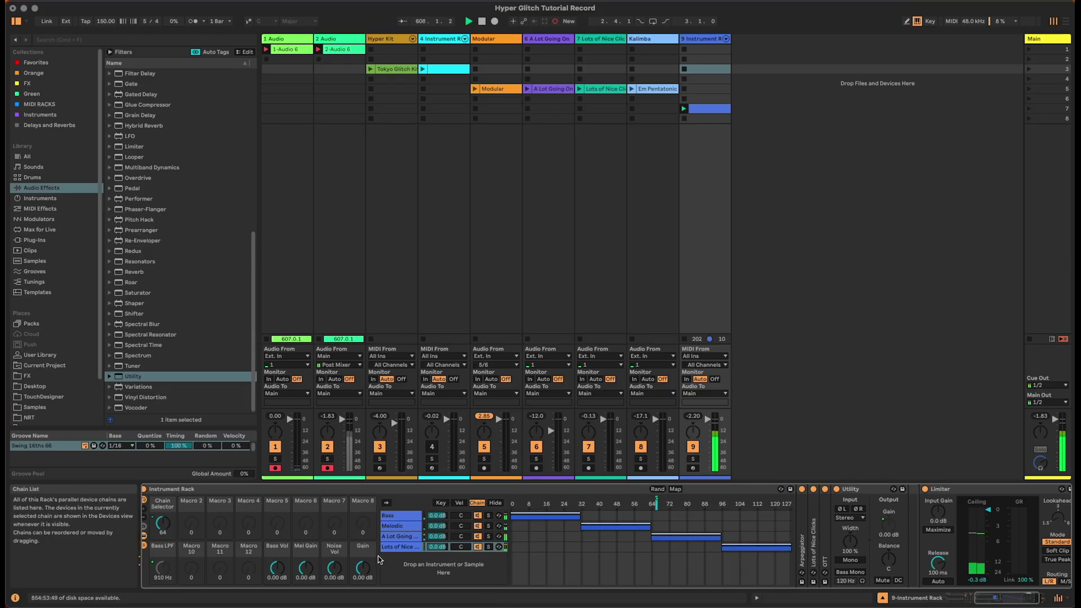
pyautogui.press('super+r')
pyautogui.write('Cli')
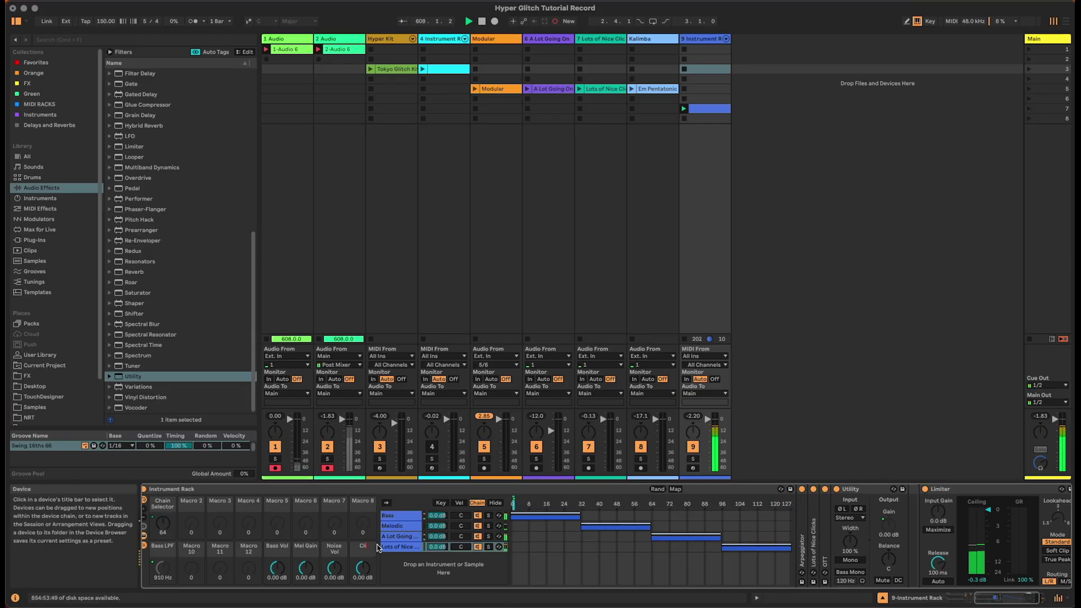
pyautogui.write('cks Gain')
pyautogui.press('Return')
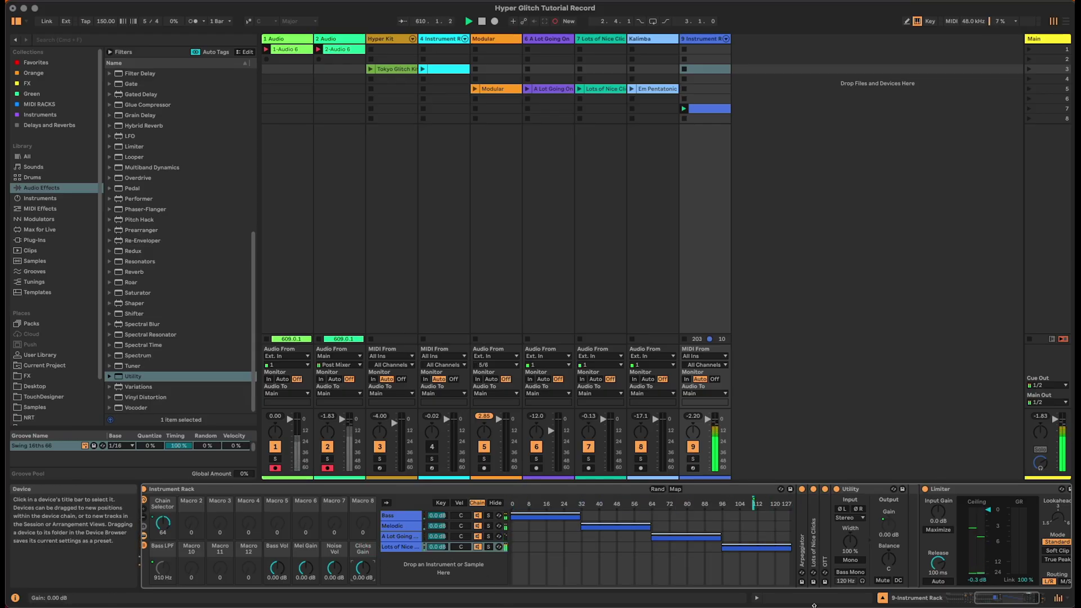
pyautogui.moveTo(989, 602); pyautogui.dragTo(956, 601)
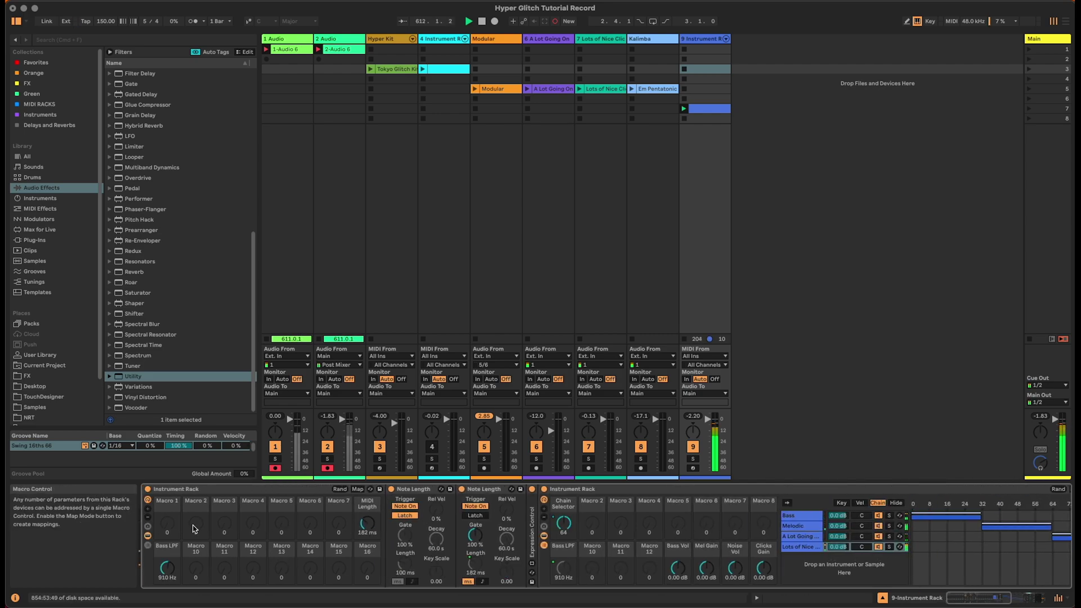
pyautogui.rightClick(671, 566)
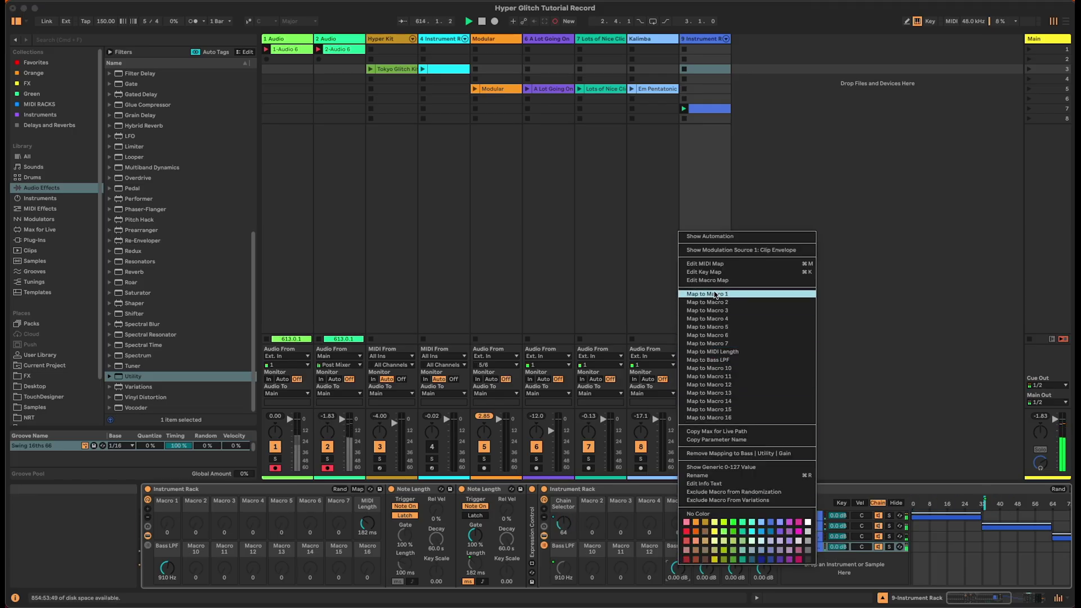
pyautogui.click(659, 543)
# Step: In the inner rack's macro mappings, set the maximum of Bass Vol, Mel Gain, Noise Vol and Clicks Gain to 0 dB
pyautogui.click(756, 488)
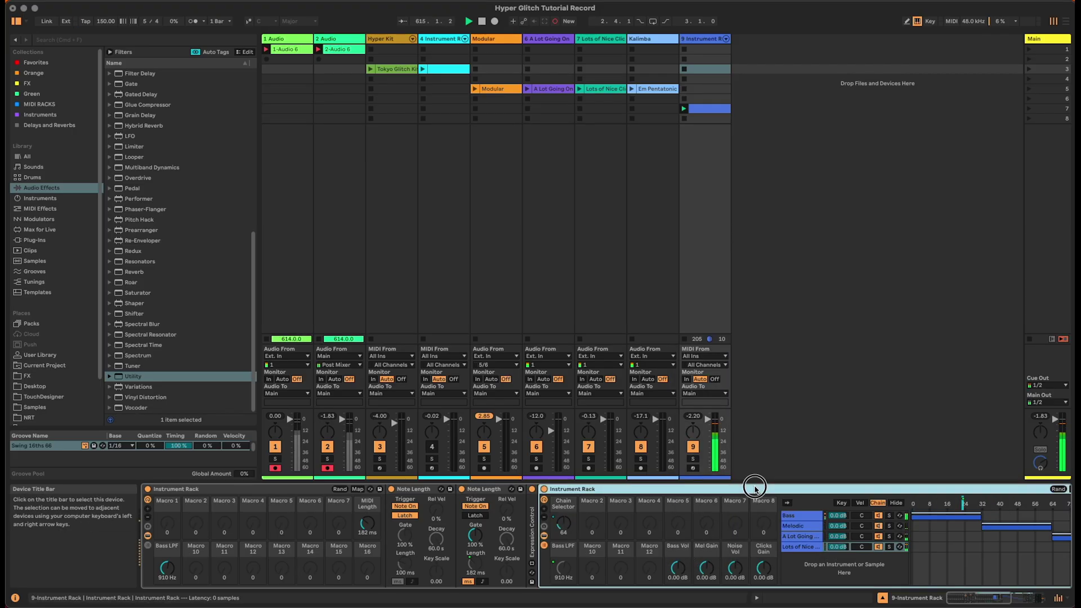
pyautogui.click(996, 591)
pyautogui.moveTo(995, 596); pyautogui.dragTo(1003, 595)
pyautogui.click(975, 489)
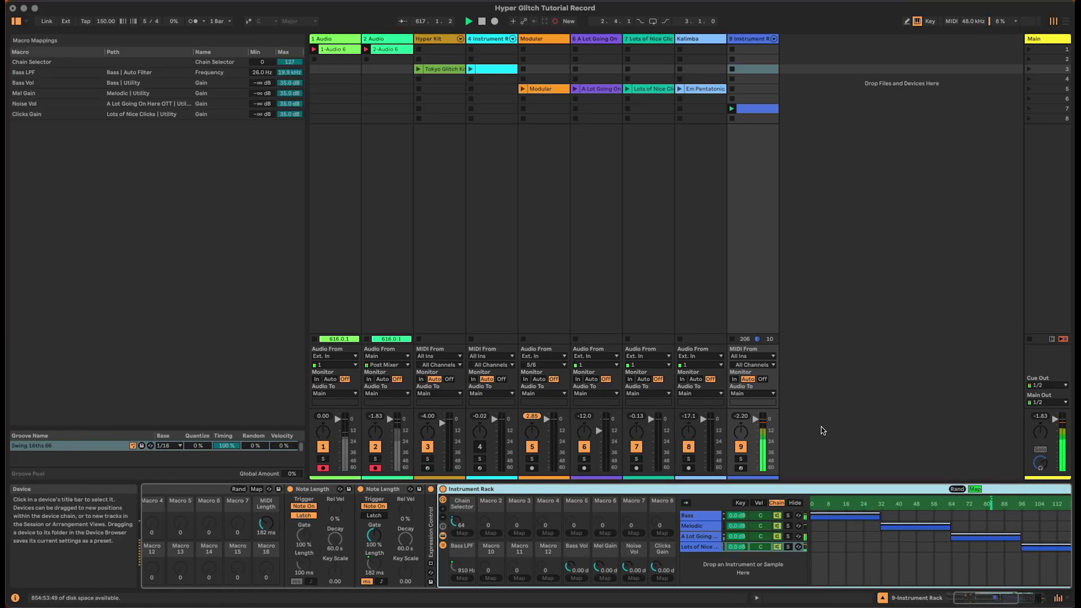
pyautogui.click(290, 83)
pyautogui.write('0')
pyautogui.press('Down')
pyautogui.write('0')
pyautogui.press('Down')
pyautogui.write('0')
pyautogui.press('Down')
pyautogui.write('0')
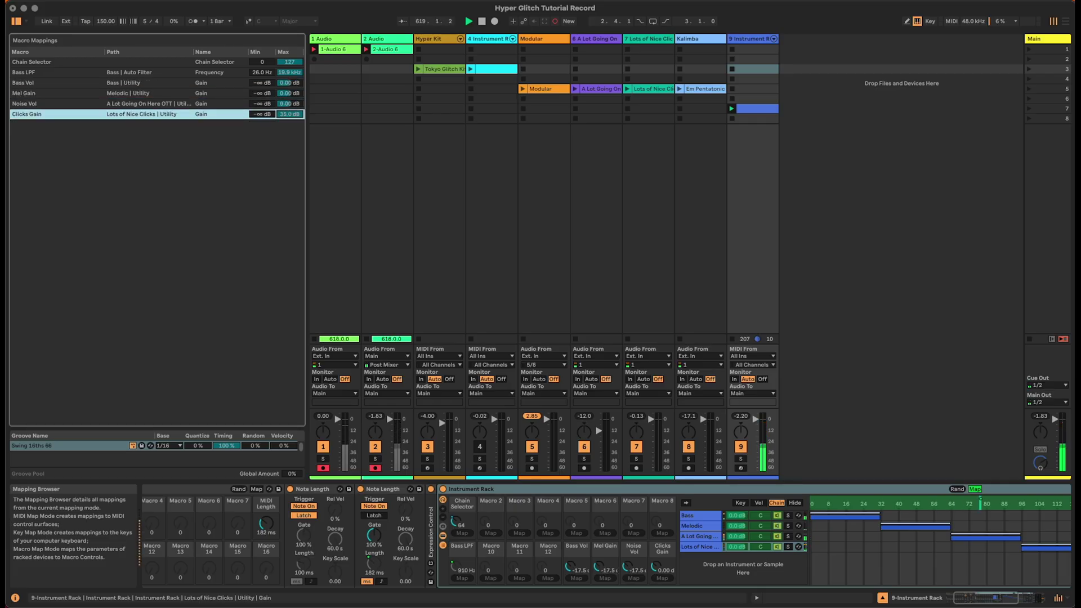
pyautogui.press('Return')
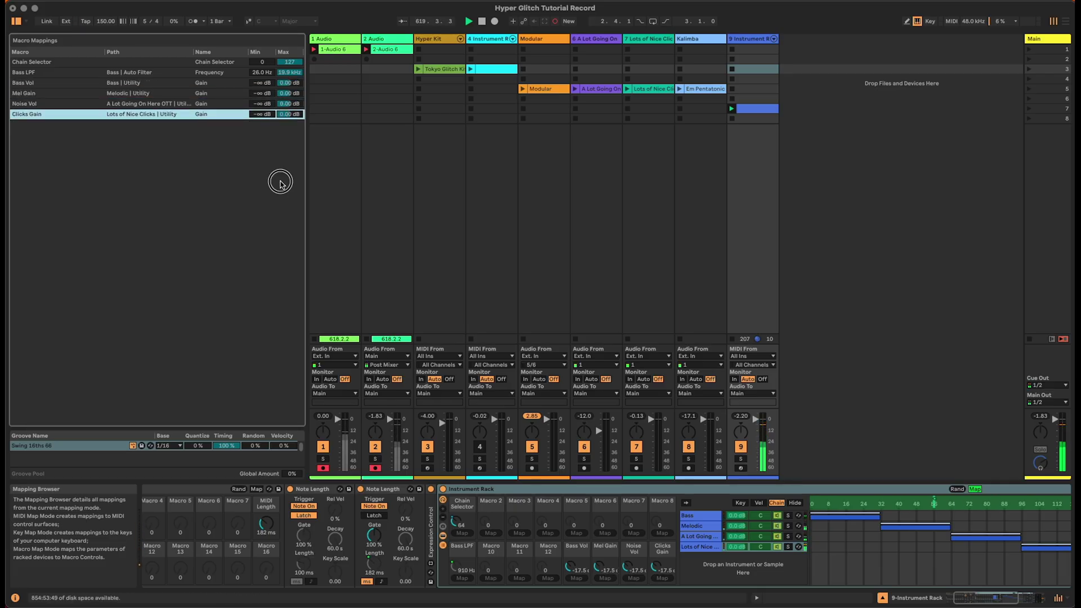
# Step: Exit macro mapping and raise the inner rack's Bass Vol, Mel Gain, Noise Vol and Clicks Gain macros to 0 dB
pyautogui.click(975, 489)
pyautogui.moveTo(577, 570); pyautogui.dragTo(577, 518)
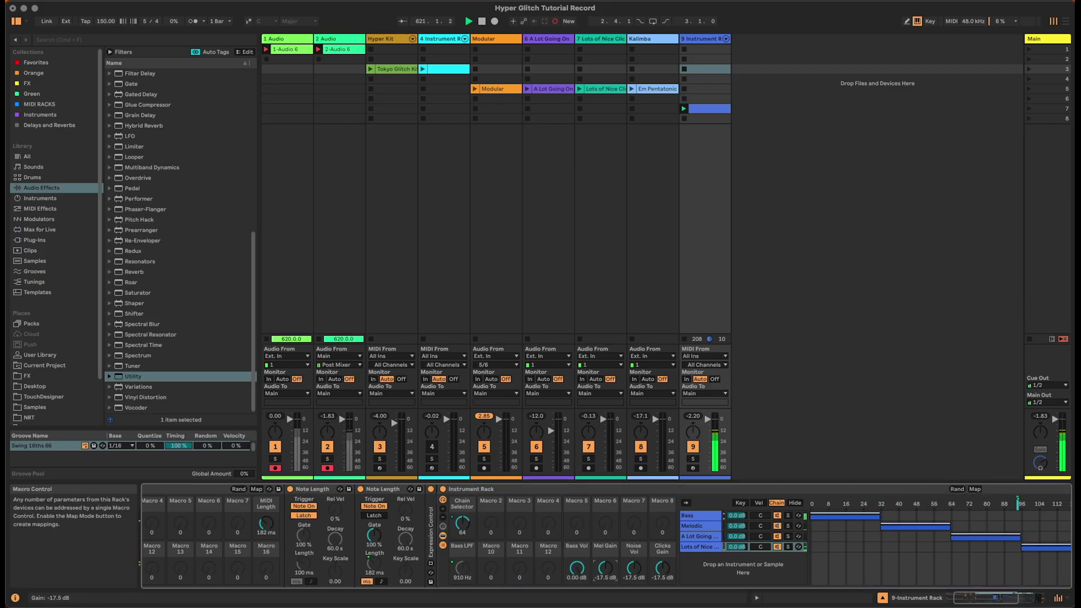
pyautogui.moveTo(630, 574); pyautogui.dragTo(626, 501)
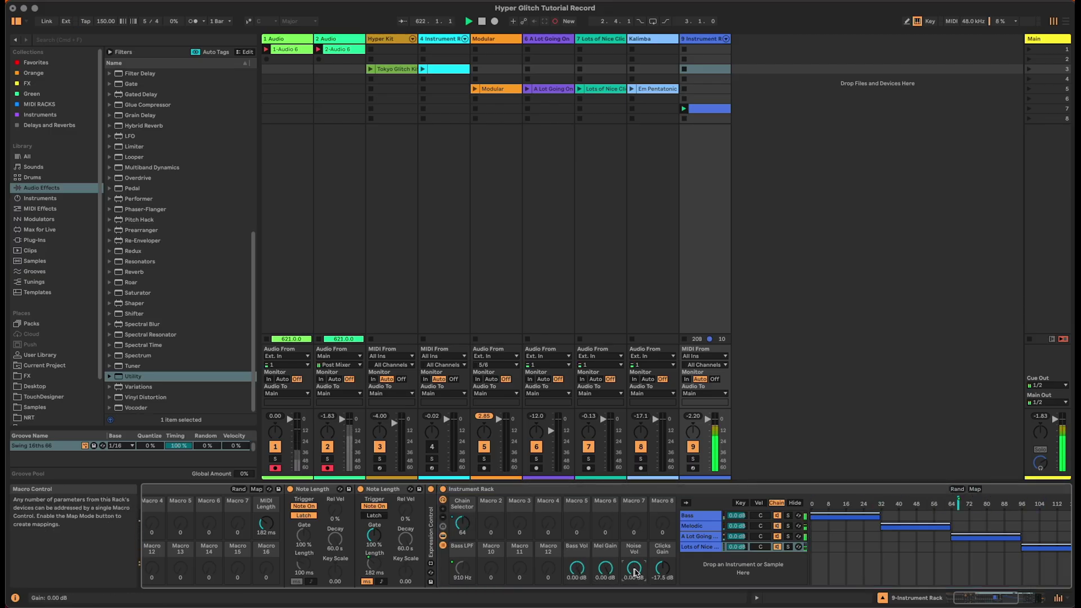
# Step: Map the inner rack's Bass Vol, Mel Gain, Noise Vol and Clicks Gain macros to the outer rack's Macros 1 to 4 respectively
pyautogui.rightClick(575, 568)
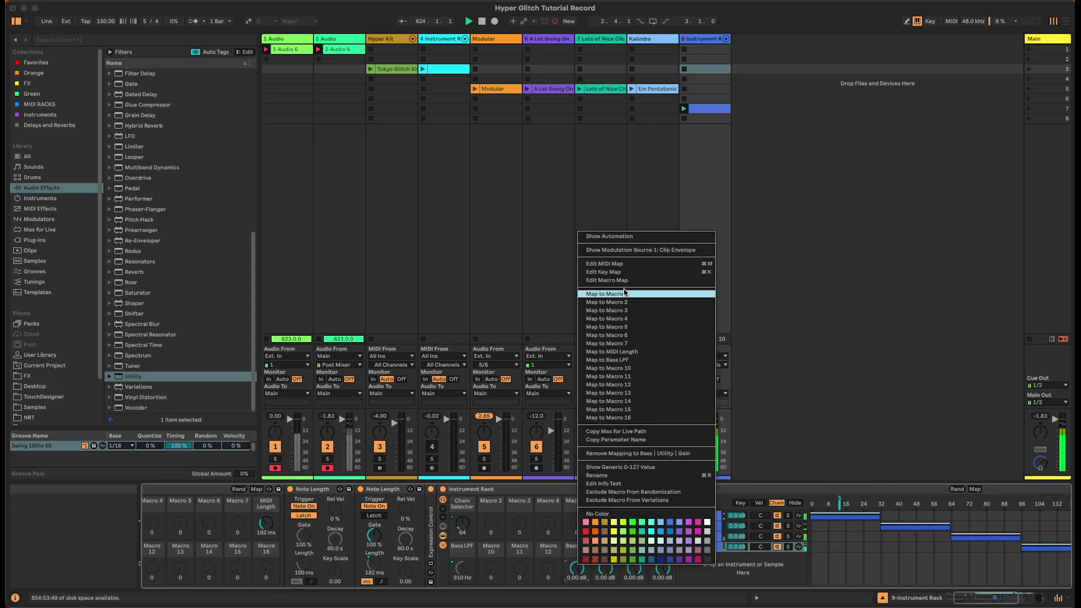
pyautogui.press('Escape')
pyautogui.rightClick(602, 568)
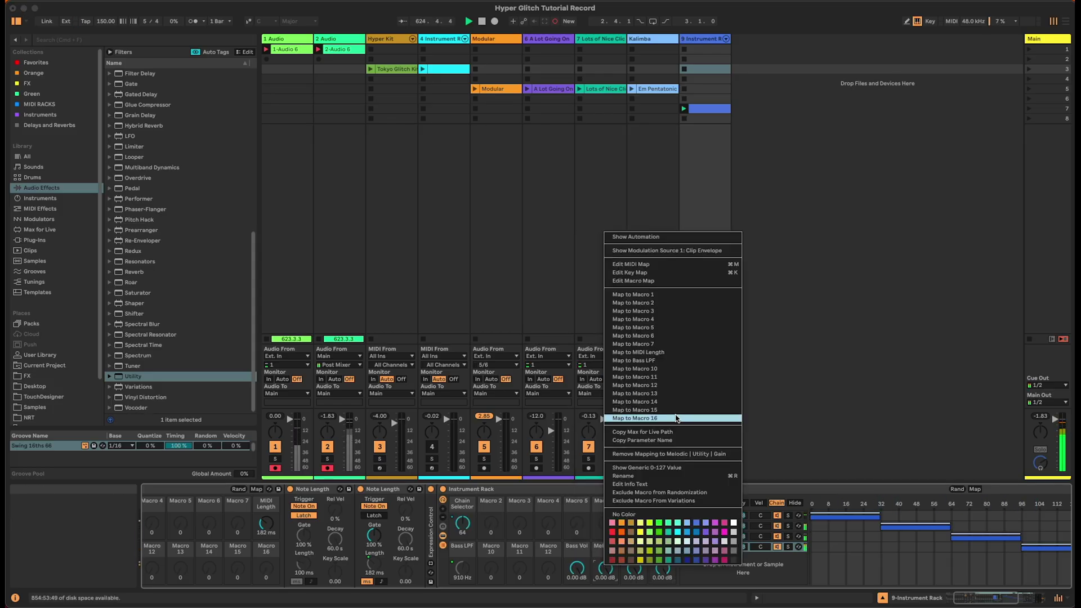
pyautogui.click(661, 305)
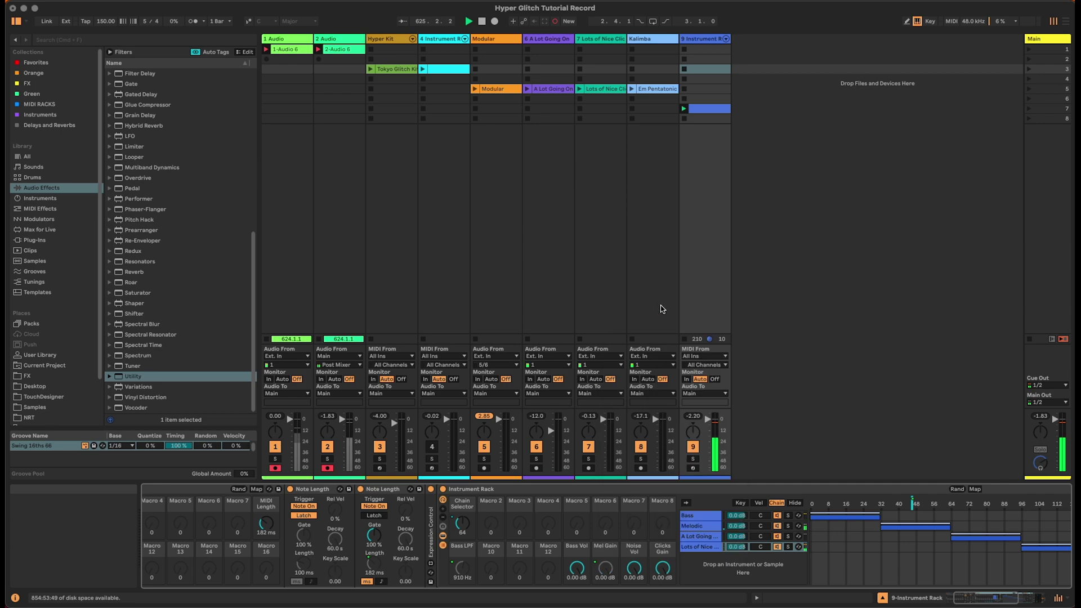
pyautogui.rightClick(575, 567)
pyautogui.click(664, 299)
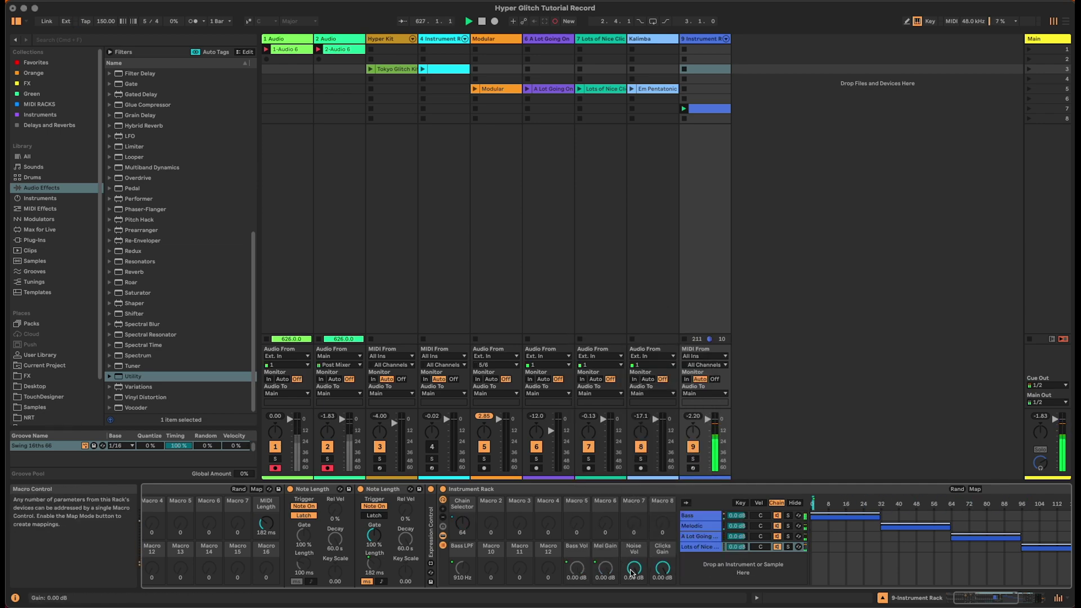
pyautogui.rightClick(634, 567)
pyautogui.click(713, 315)
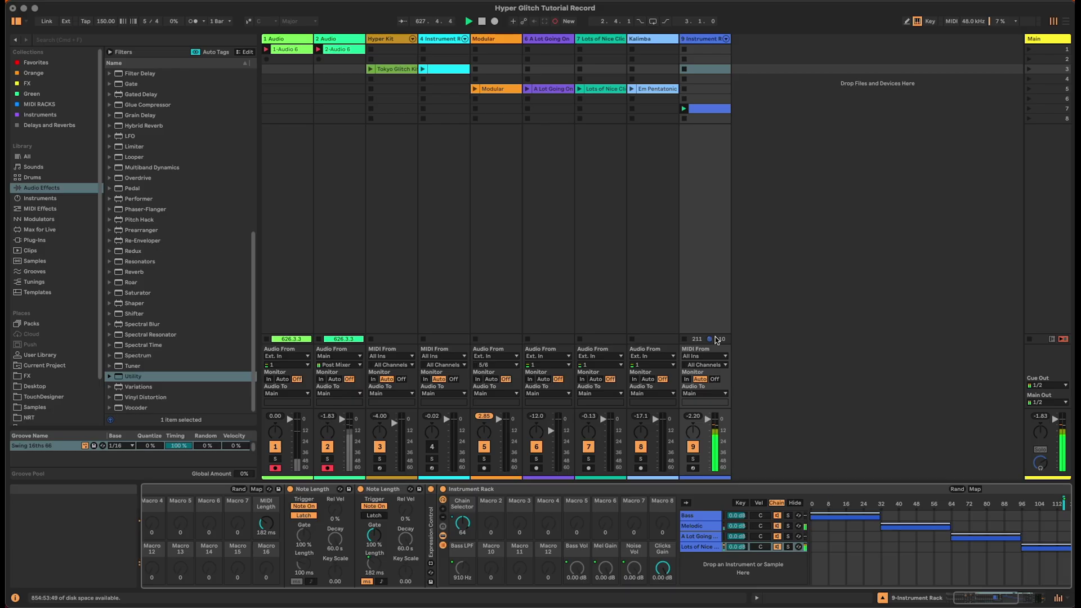
pyautogui.rightClick(663, 568)
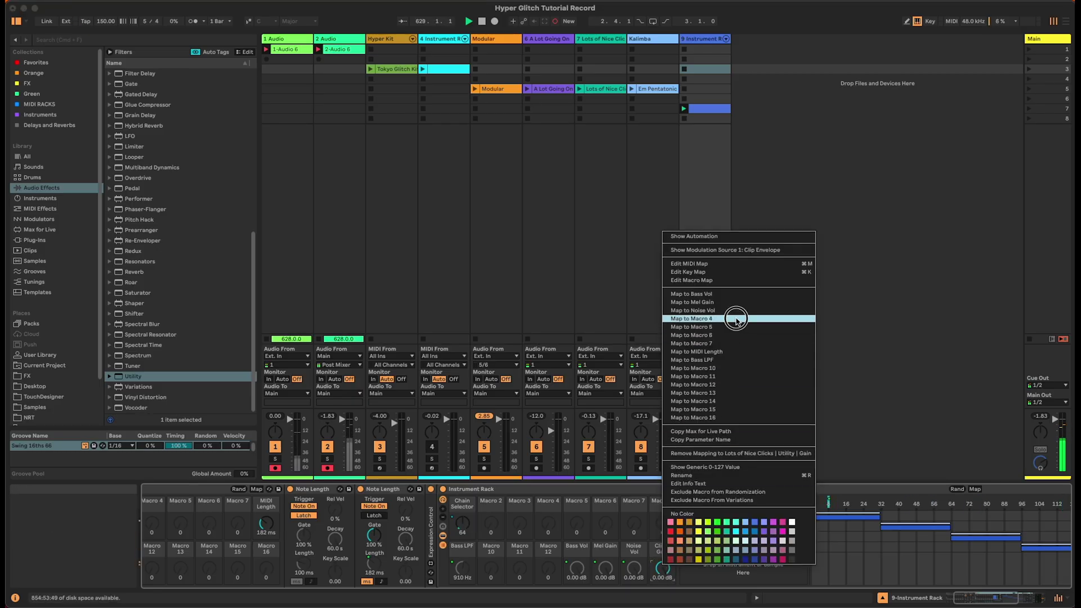
pyautogui.click(732, 323)
# Step: Collapse the inner rack and add a Glue Compressor between it and the Limiter, with -22.9 dB threshold and 4.44 dB makeup
pyautogui.moveTo(985, 599); pyautogui.dragTo(944, 595)
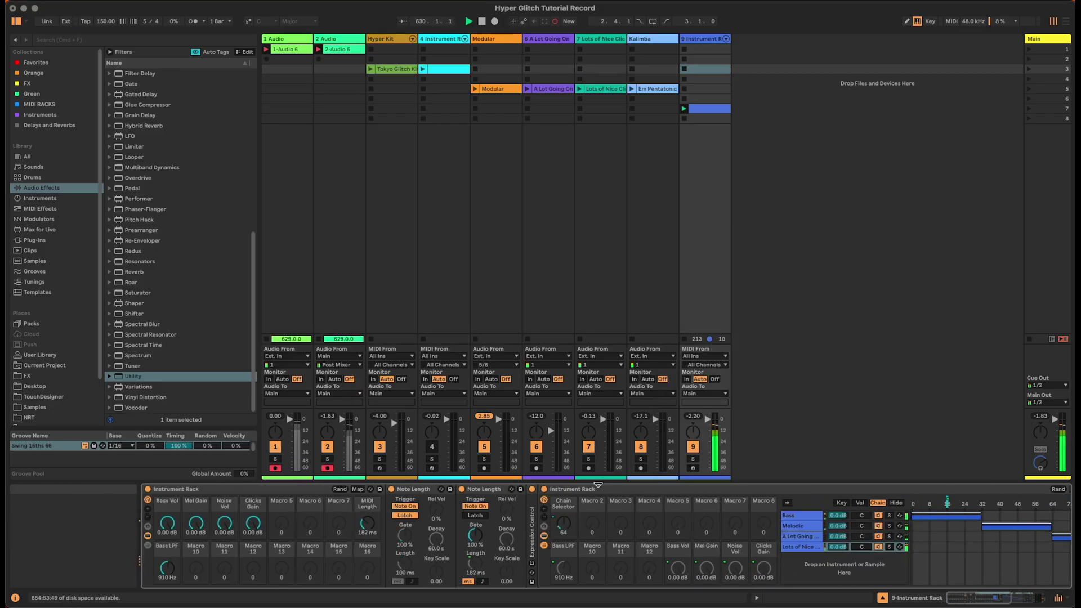
pyautogui.click(598, 492)
pyautogui.doubleClick(598, 492)
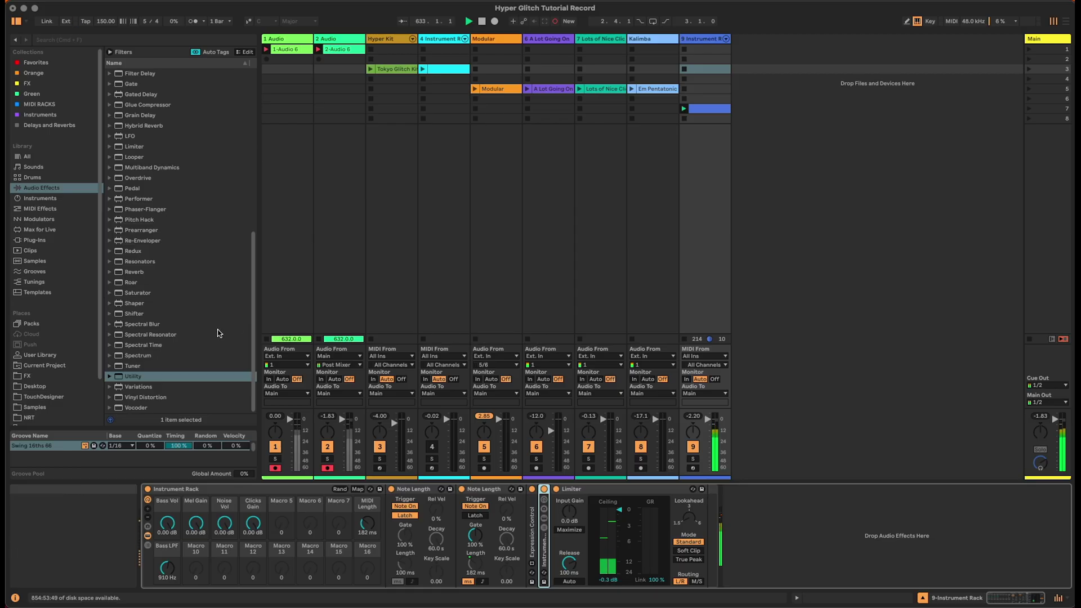
pyautogui.scroll(2, 178, 210)
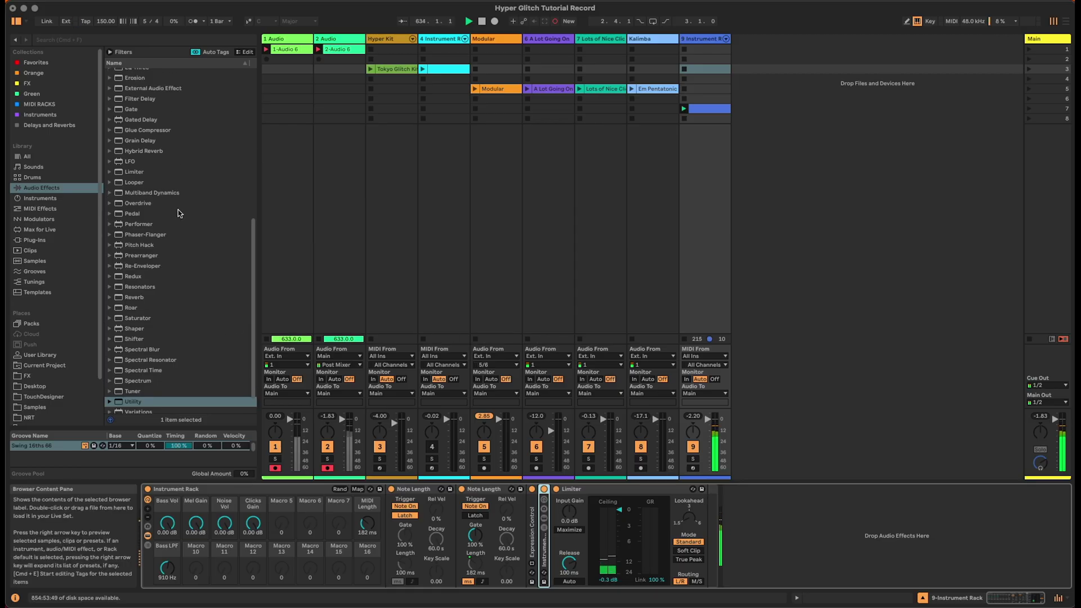
pyautogui.click(128, 131)
pyautogui.moveTo(135, 130); pyautogui.dragTo(549, 504)
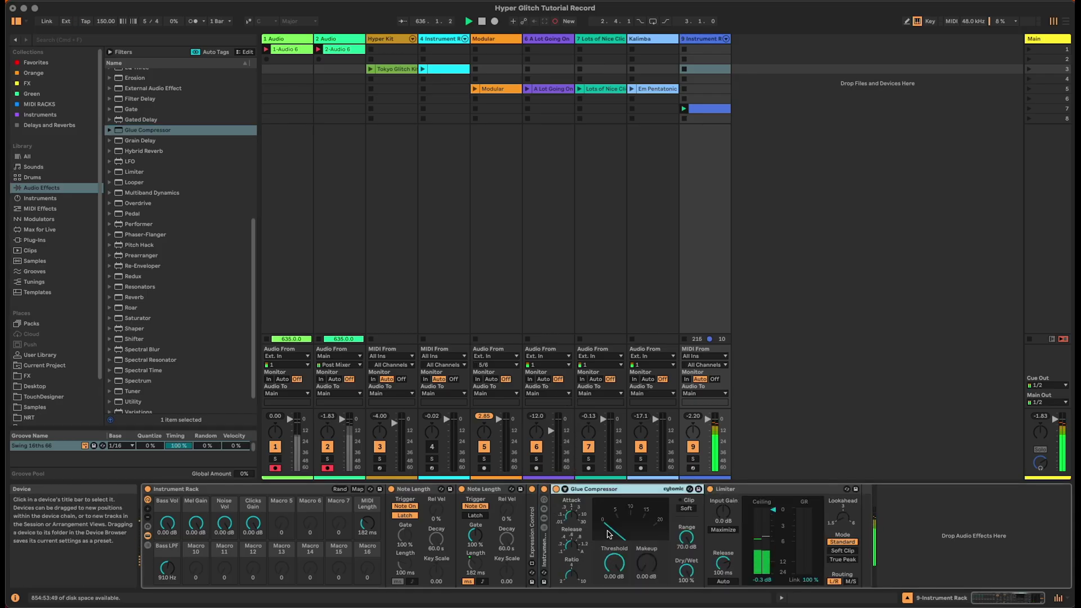
pyautogui.moveTo(614, 563); pyautogui.dragTo(614, 585)
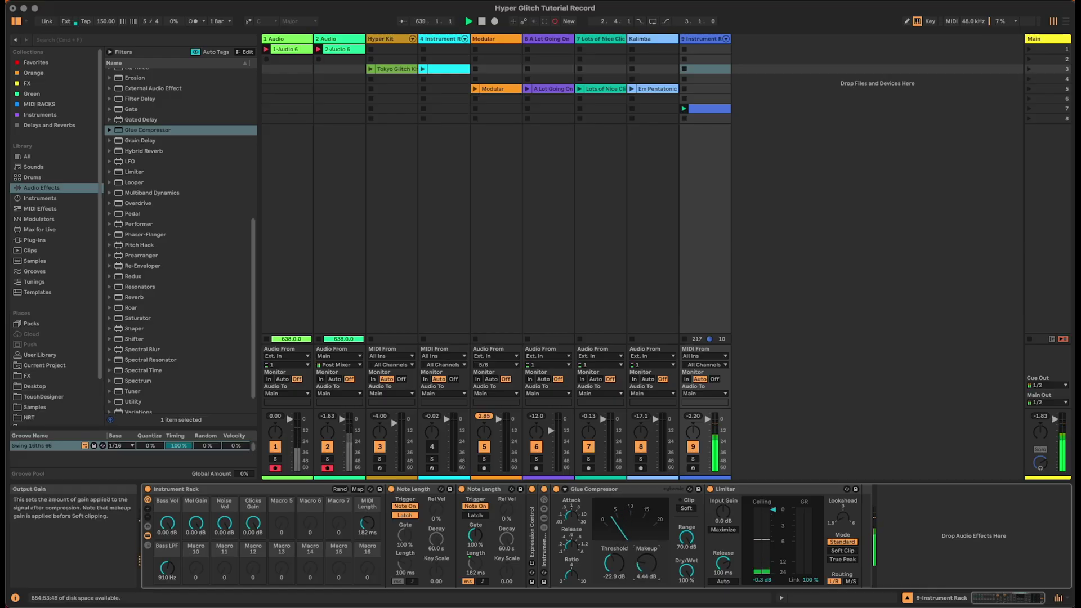
# Step: Add a Drum Buss before the Limiter with 21 % drive, 19 % crunch, -3.04 dB output and 78 % dry/wet
pyautogui.scroll(6, 205, 310)
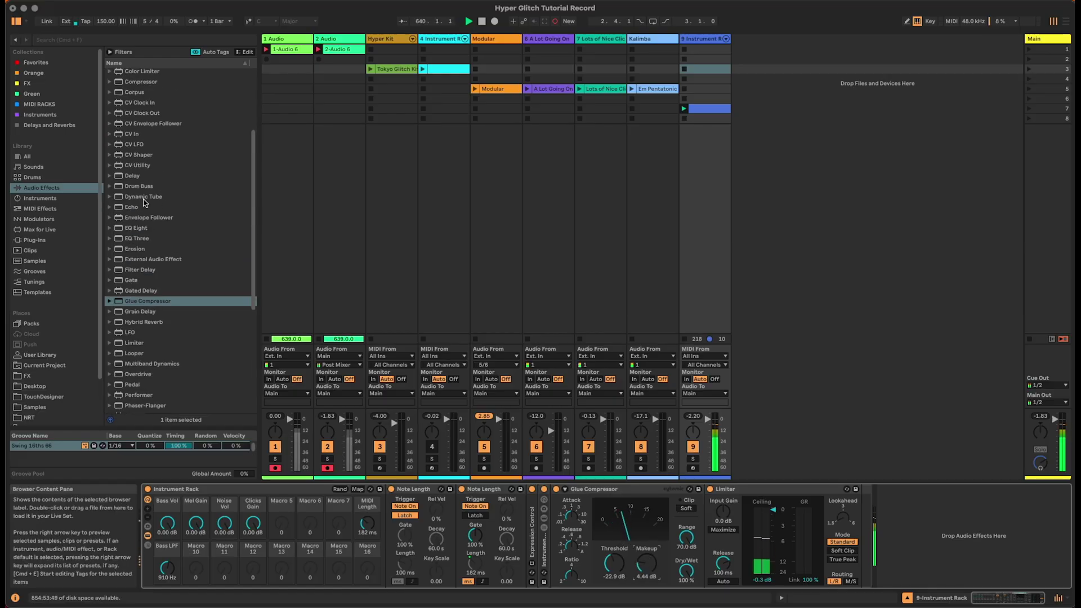
pyautogui.moveTo(133, 188)
pyautogui.mouseDown()
pyautogui.moveTo(670, 270)
pyautogui.moveTo(732, 464)
pyautogui.moveTo(705, 517)
pyautogui.mouseUp()
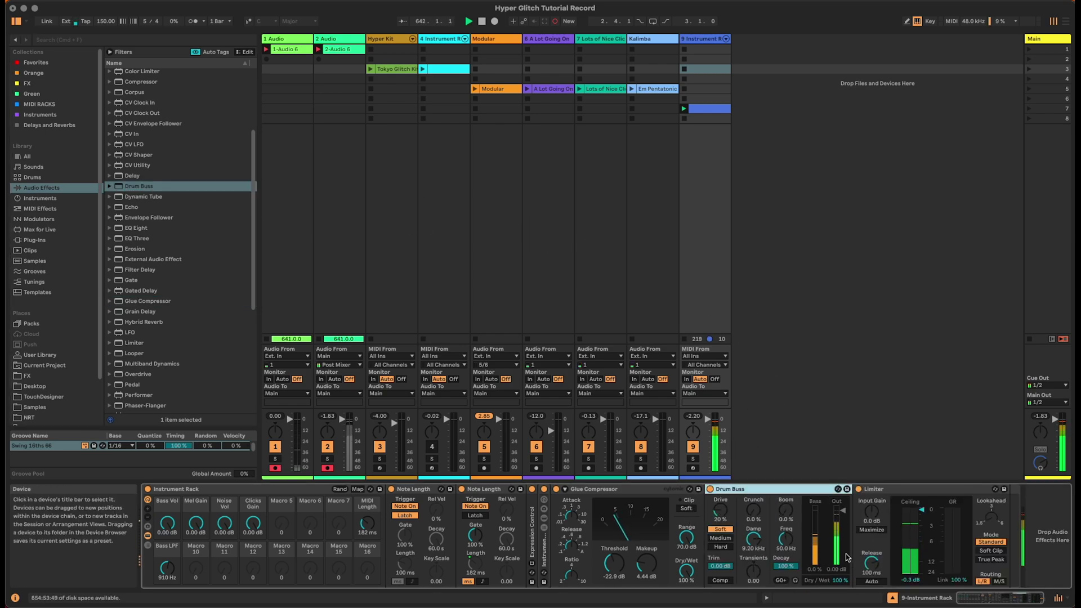
pyautogui.moveTo(846, 576); pyautogui.dragTo(846, 582)
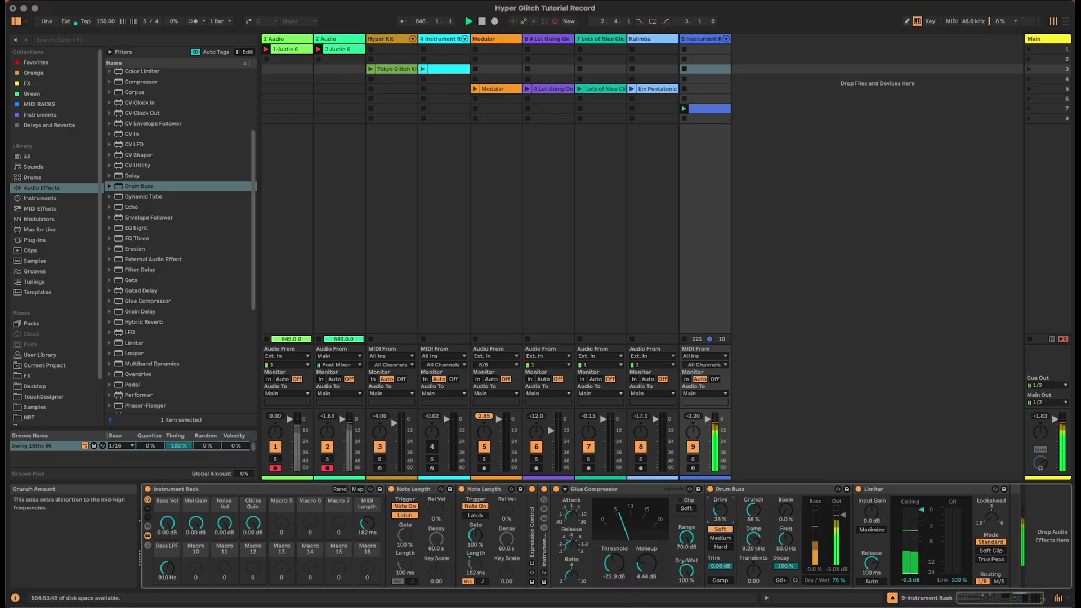
pyautogui.moveTo(753, 510); pyautogui.dragTo(753, 513)
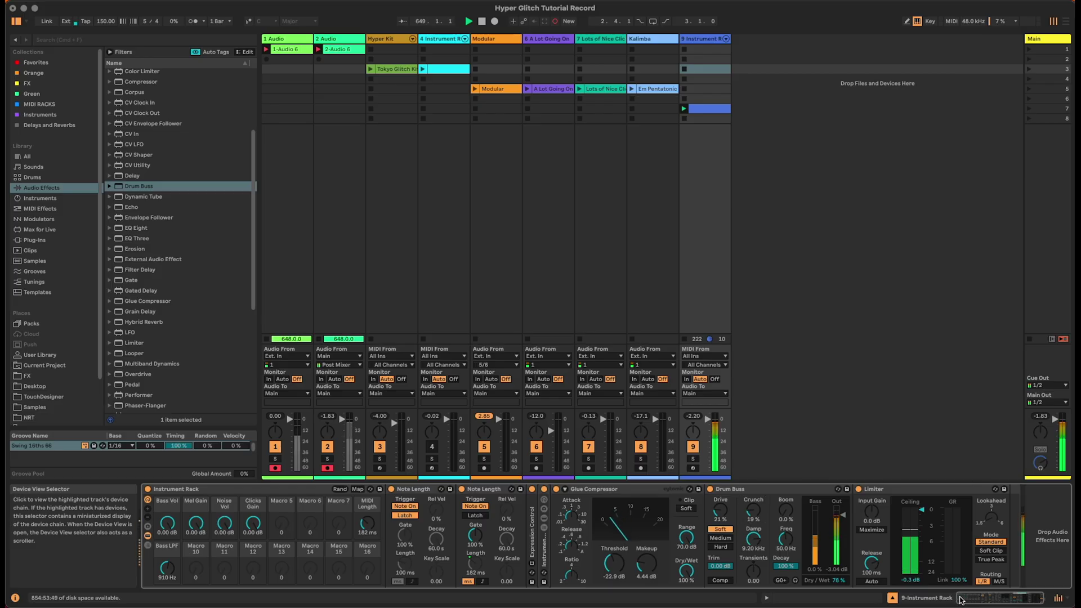
# Step: Map the Drum Buss Drive and Crunch to the outer rack's Macros 5 and 6
pyautogui.rightClick(719, 511)
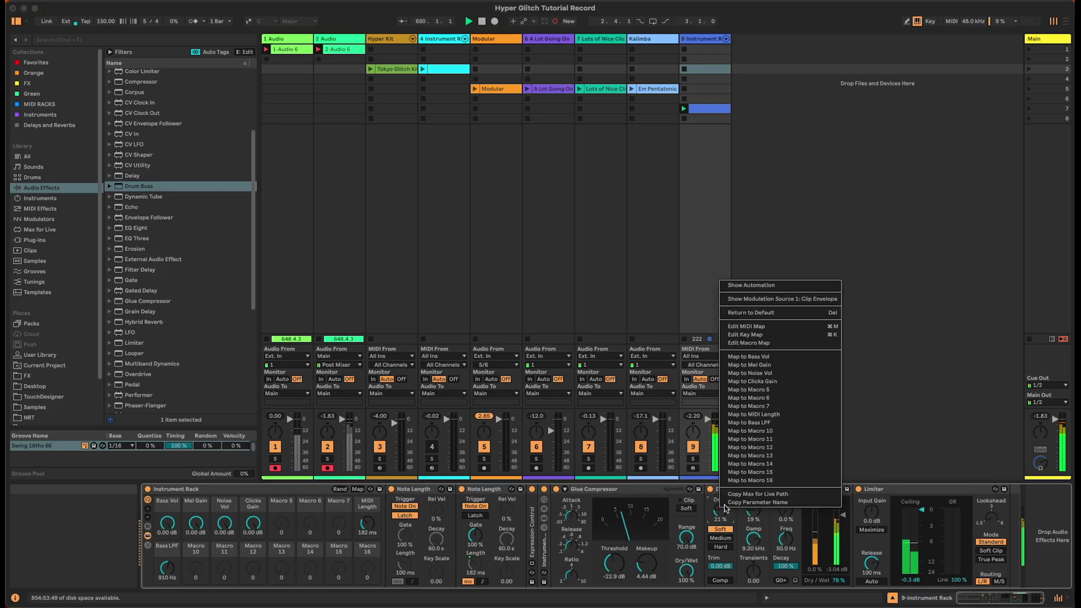
pyautogui.click(779, 401)
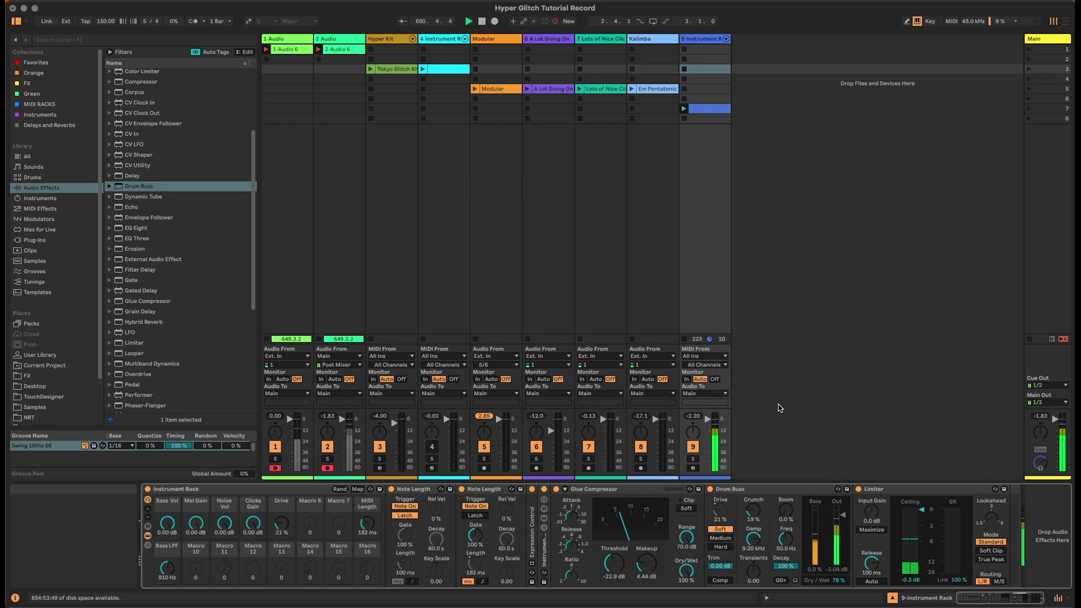
pyautogui.rightClick(755, 510)
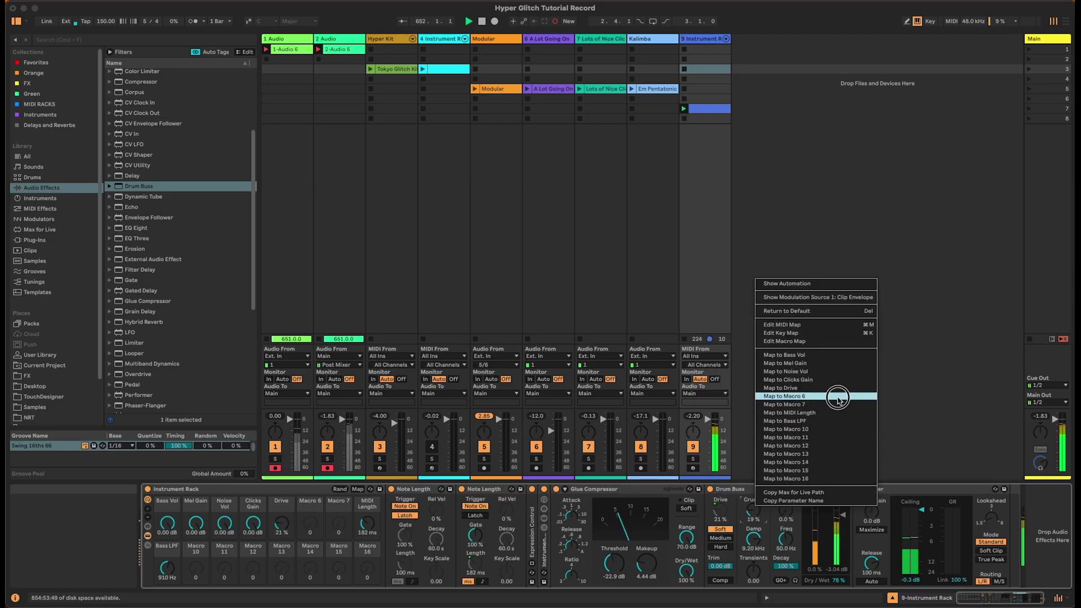
pyautogui.click(838, 396)
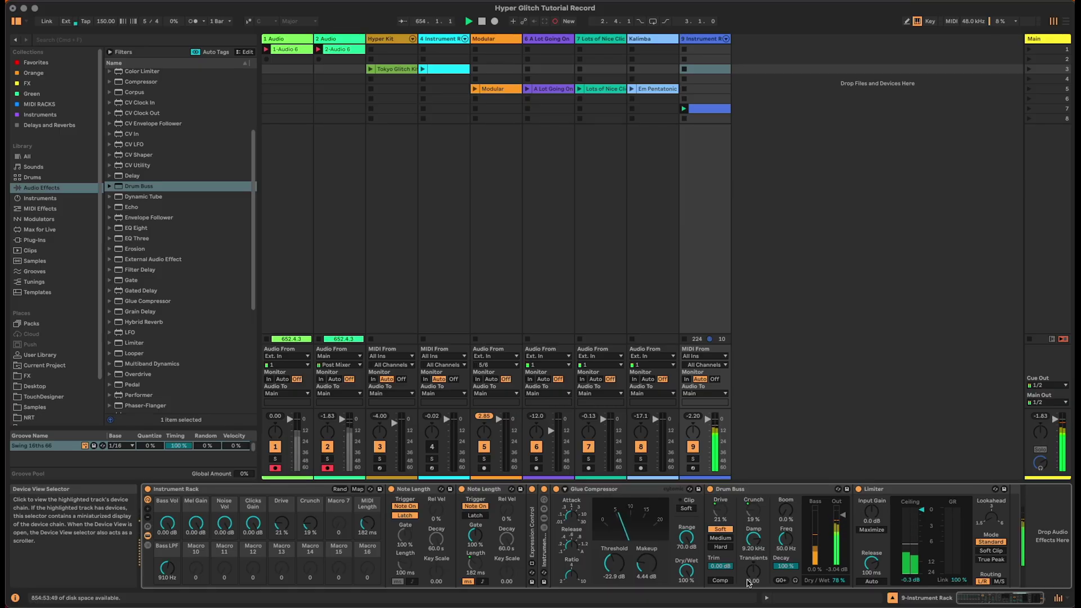
# Step: Expand the inner rack, collapse the Glue Compressor and show the devices of the Melodic chain
pyautogui.click(542, 551)
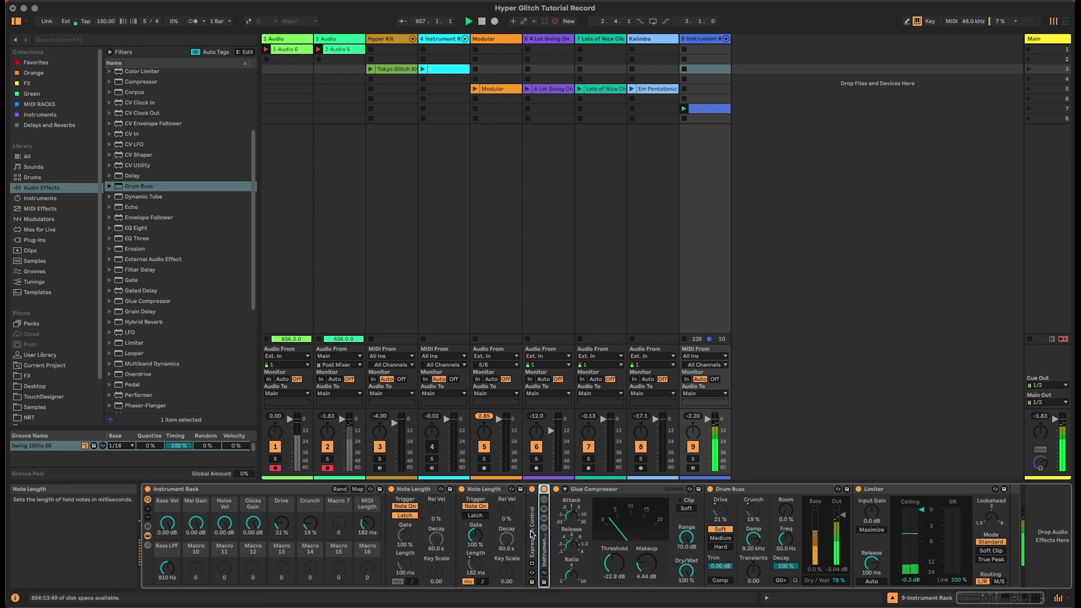
pyautogui.doubleClick(544, 535)
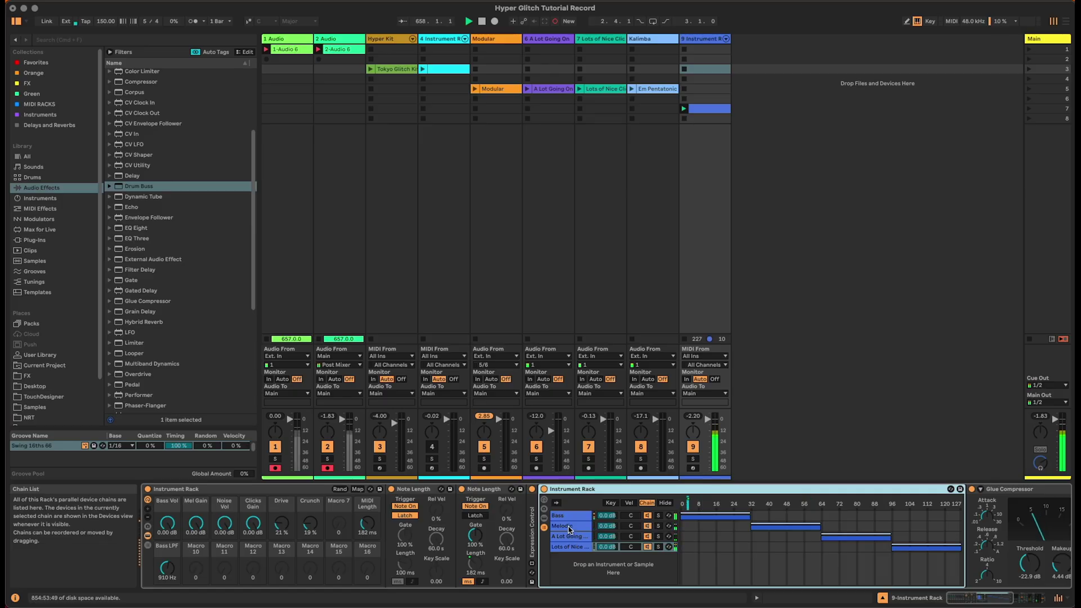
pyautogui.doubleClick(1004, 489)
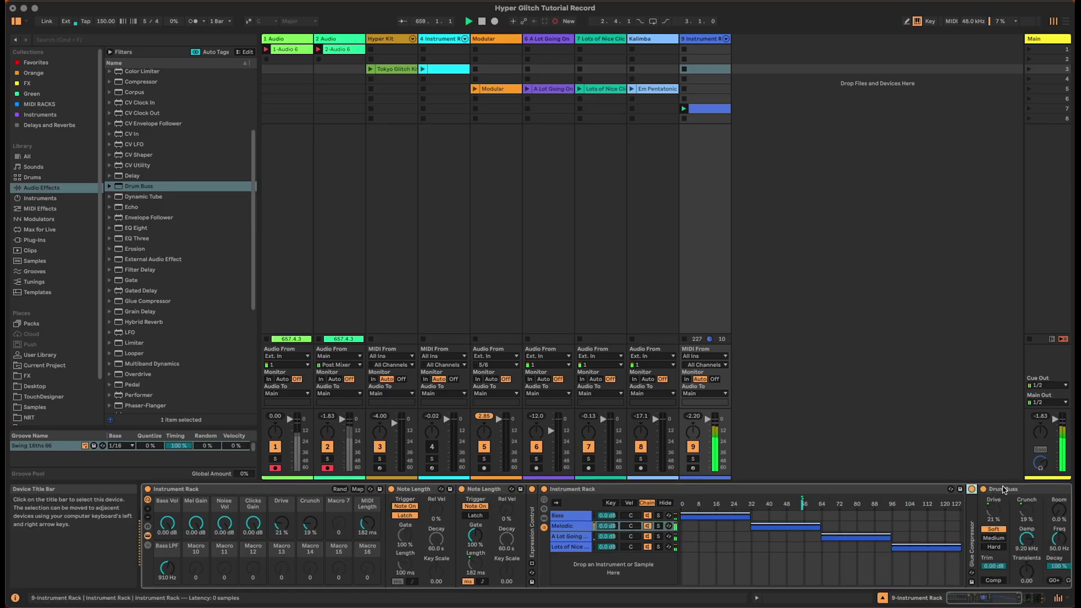
pyautogui.click(569, 526)
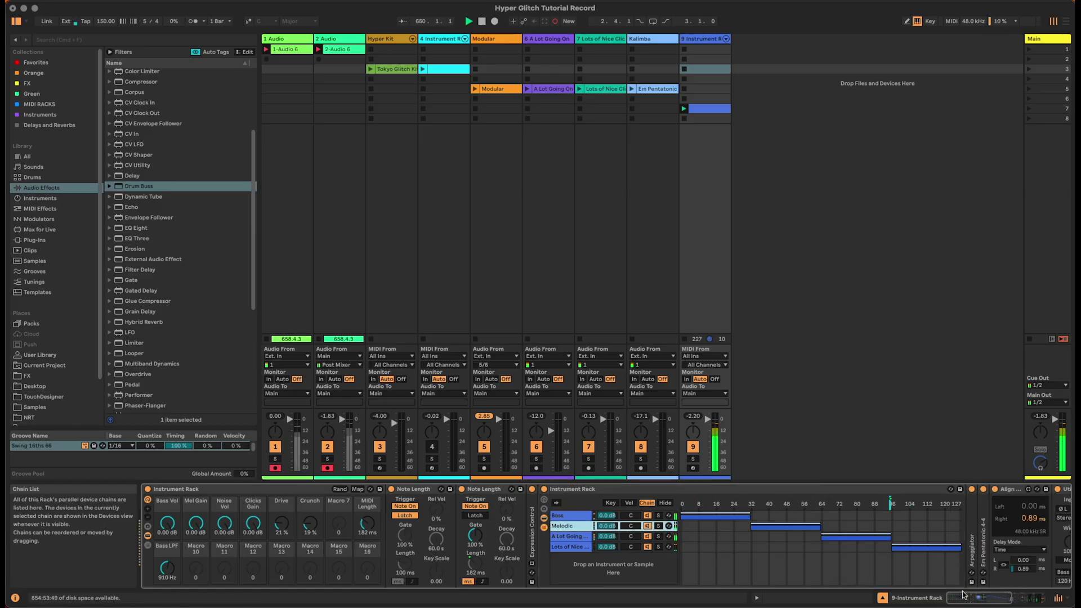
# Step: Add a Reverb before the Align Delay in the Melodic chain, with its dry/wet at 100 %
pyautogui.moveTo(982, 598); pyautogui.dragTo(1012, 597)
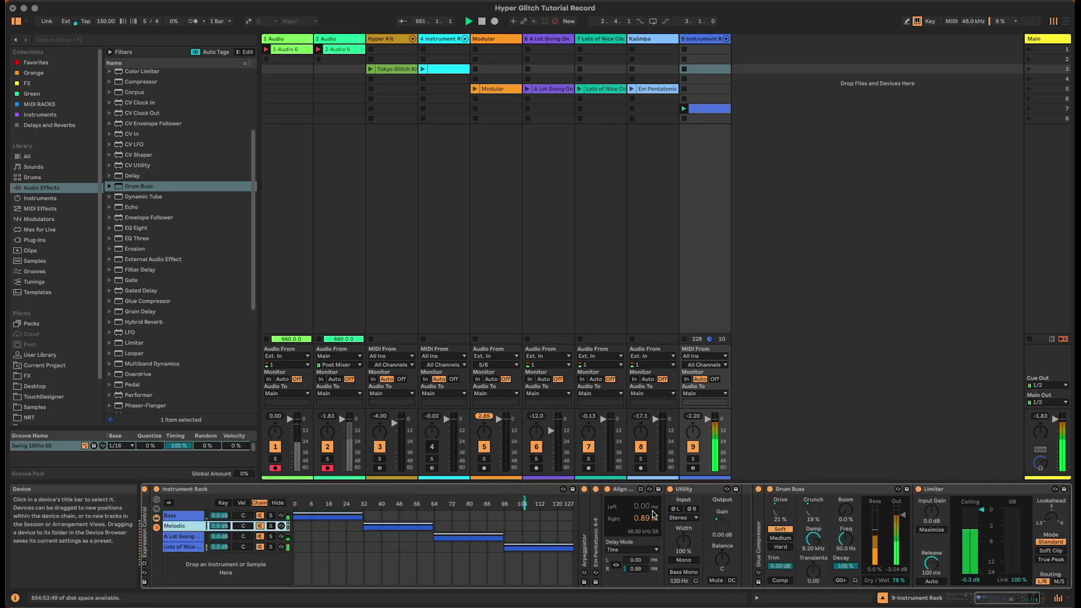
pyautogui.scroll(-5, 195, 366)
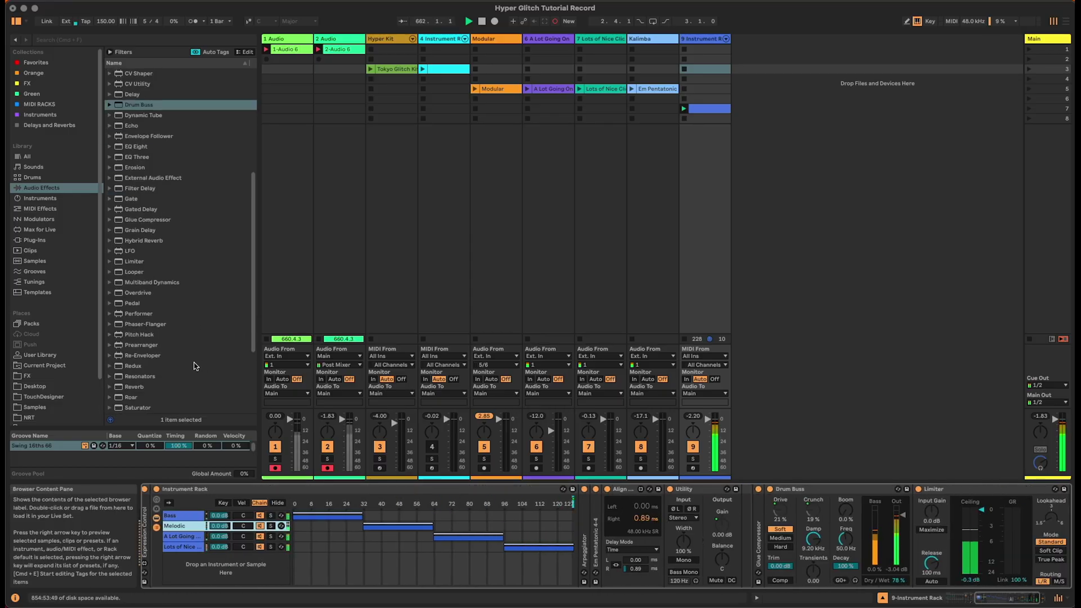
pyautogui.scroll(-1, 136, 389)
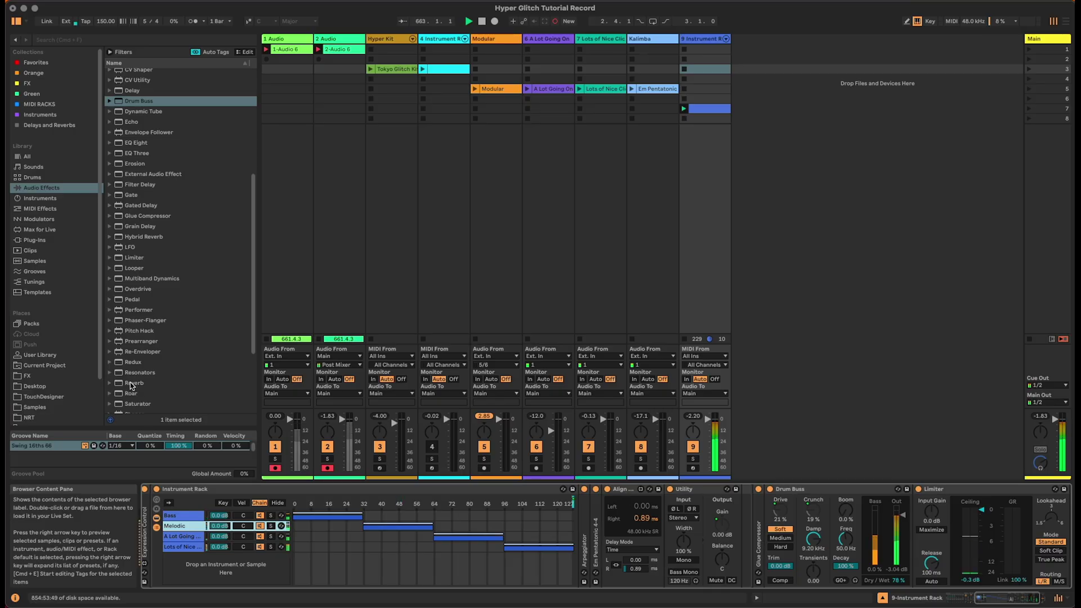
pyautogui.click(132, 384)
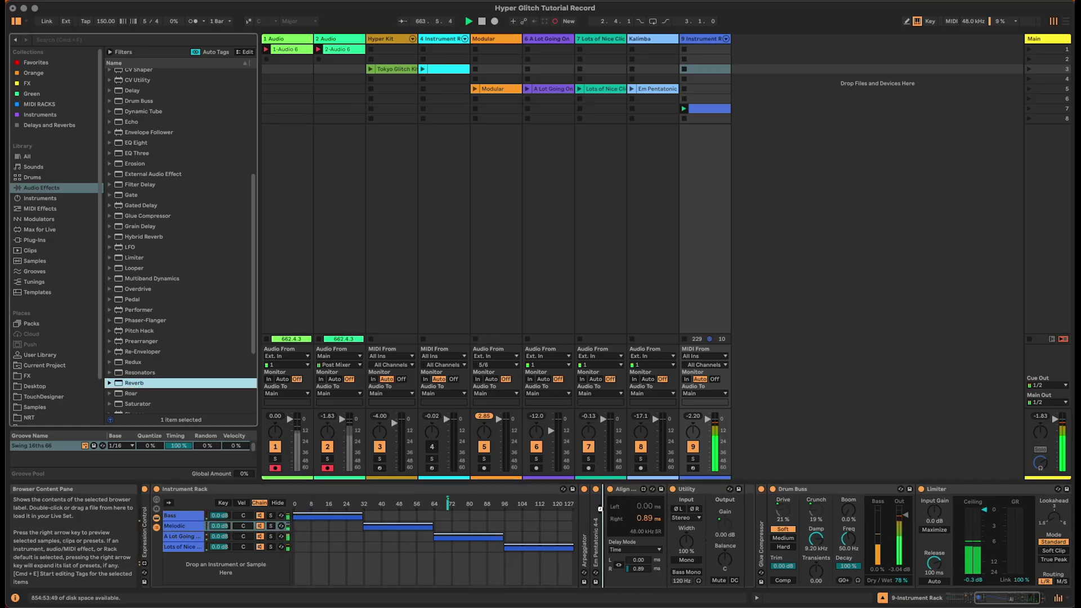
pyautogui.moveTo(600, 508); pyautogui.dragTo(601, 509)
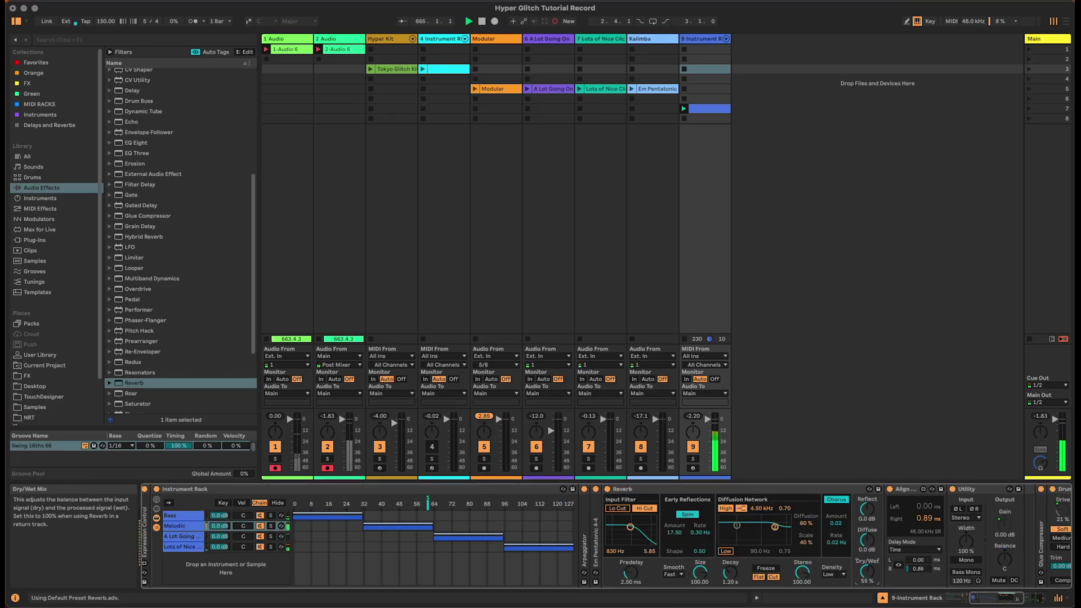
pyautogui.scroll(-5, 131, 367)
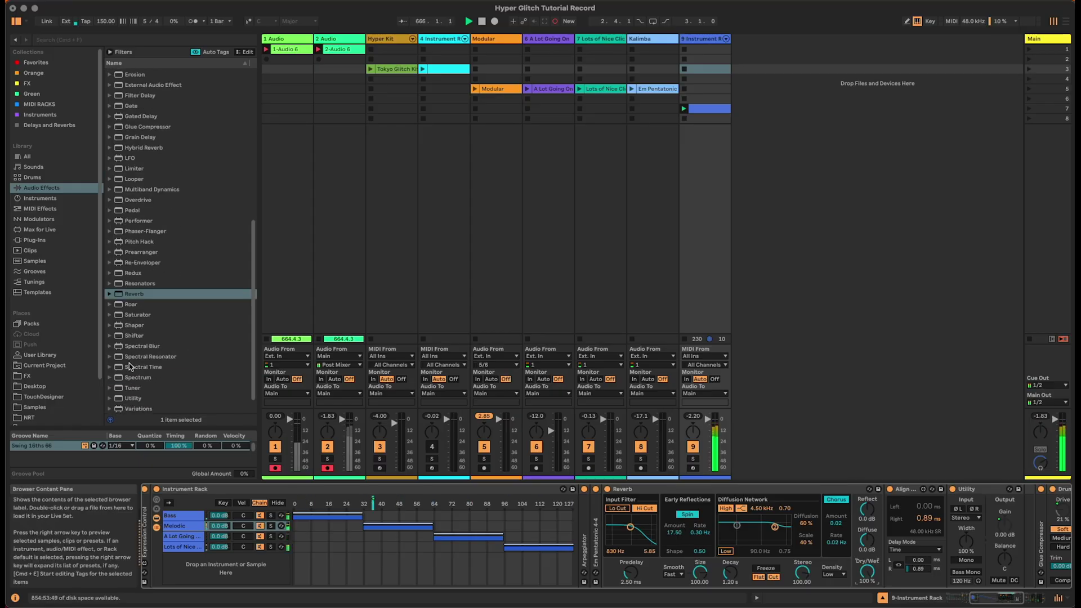
pyautogui.moveTo(125, 396); pyautogui.dragTo(604, 515)
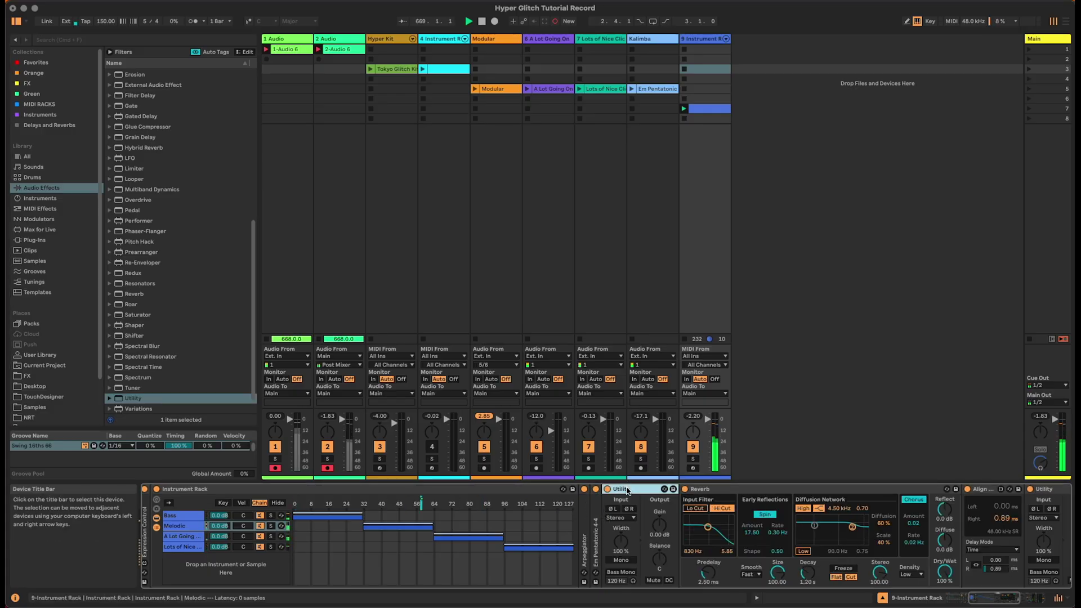
pyautogui.press('Delete')
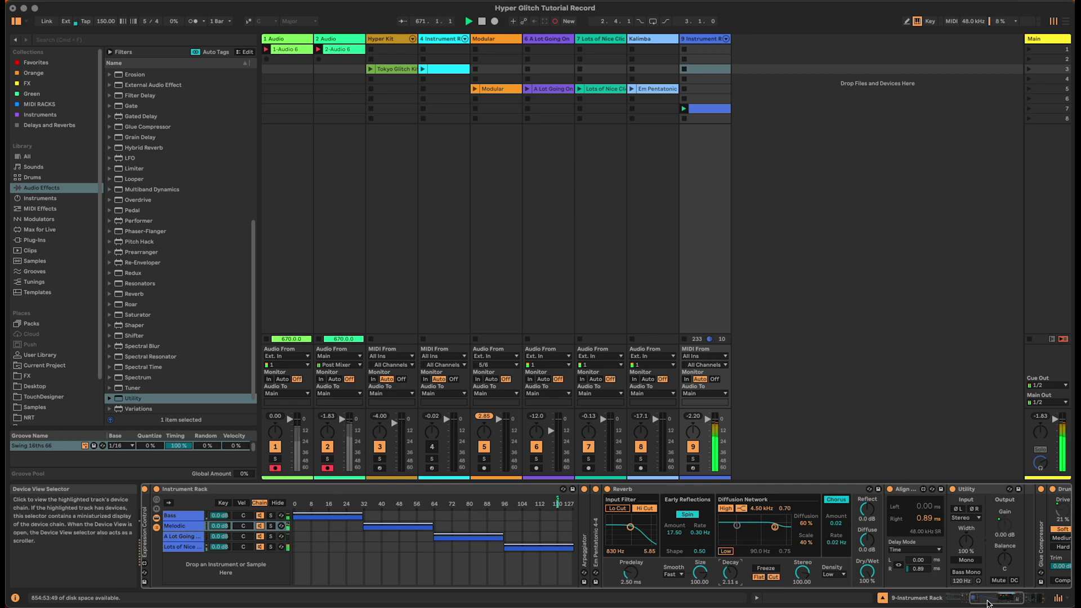
# Step: Set the Reverb's decay to 2.11 s and map Decay Time and Dry/Wet to the inner rack's Macros 2 and 3
pyautogui.rightClick(730, 573)
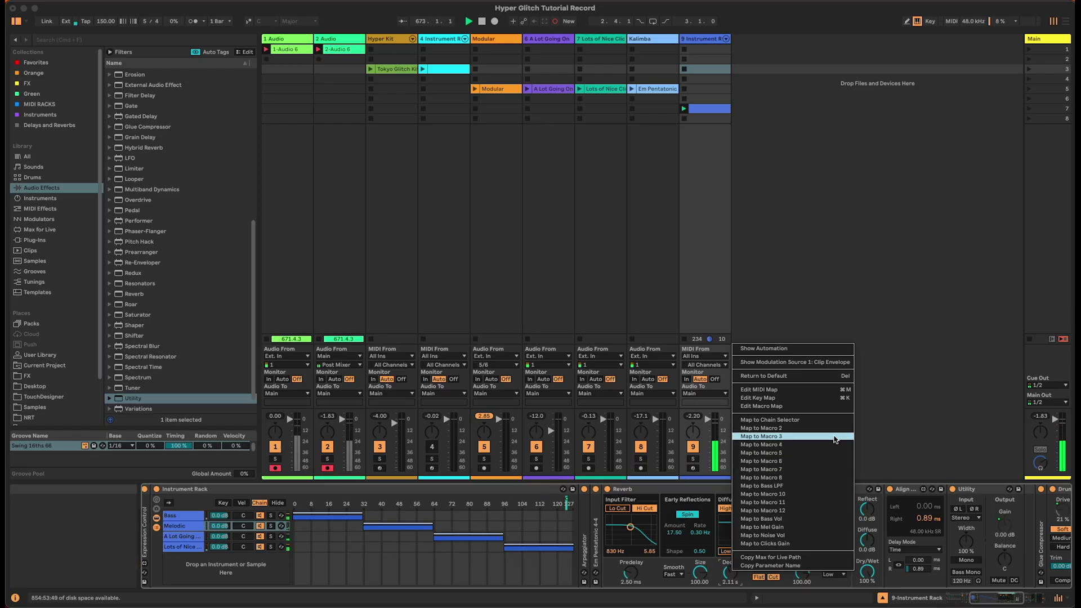
pyautogui.click(834, 430)
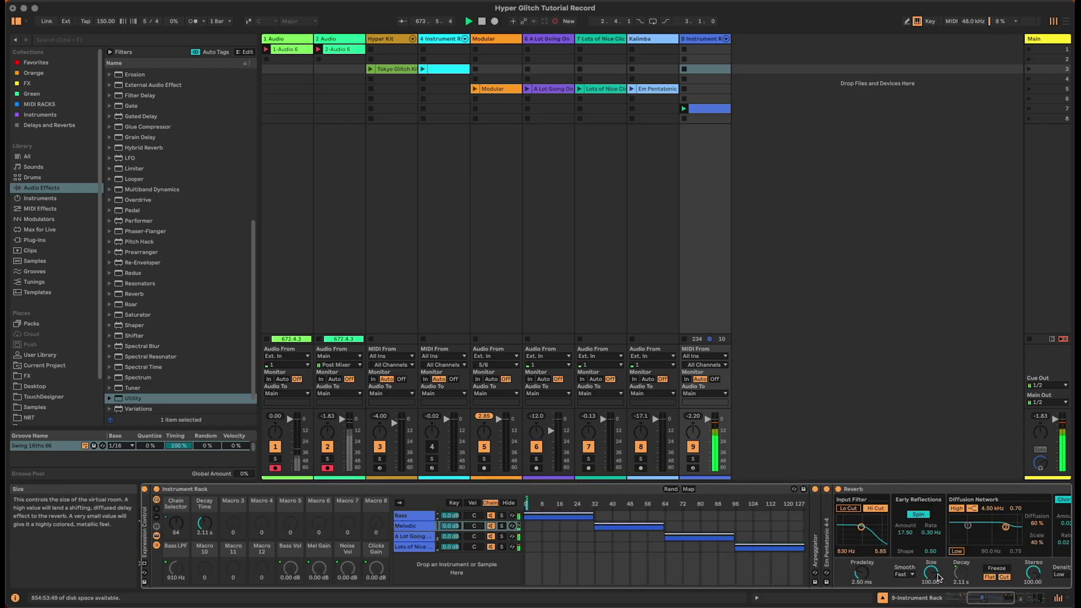
pyautogui.hscroll(5, 996, 599)
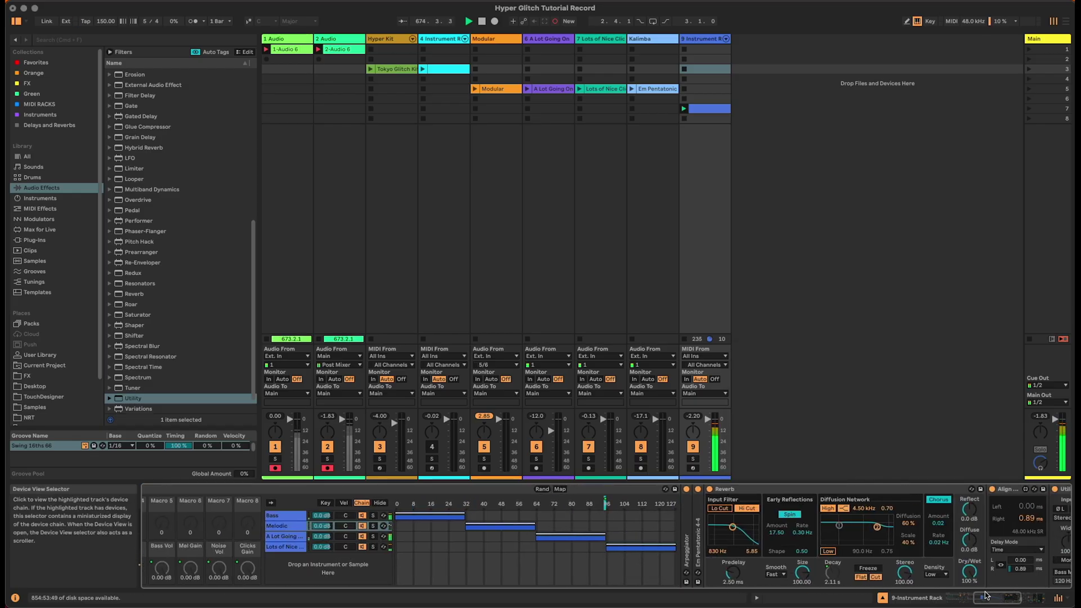
pyautogui.rightClick(967, 570)
pyautogui.click(1041, 435)
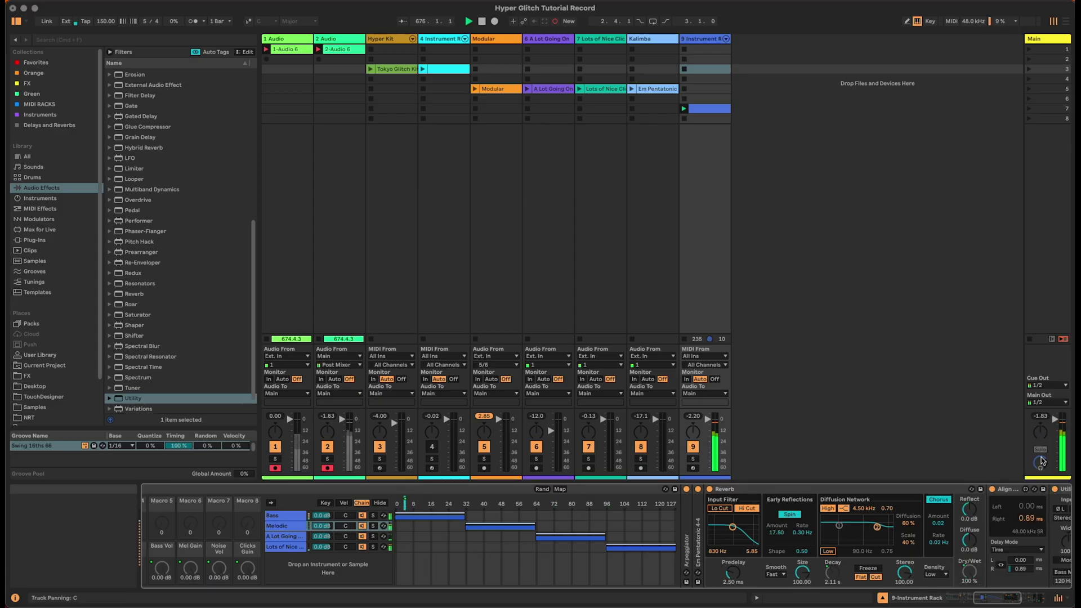
# Step: Rename the inner rack's Dry/Wet macro to Mel Verb D/W
pyautogui.hscroll(-5, 1004, 598)
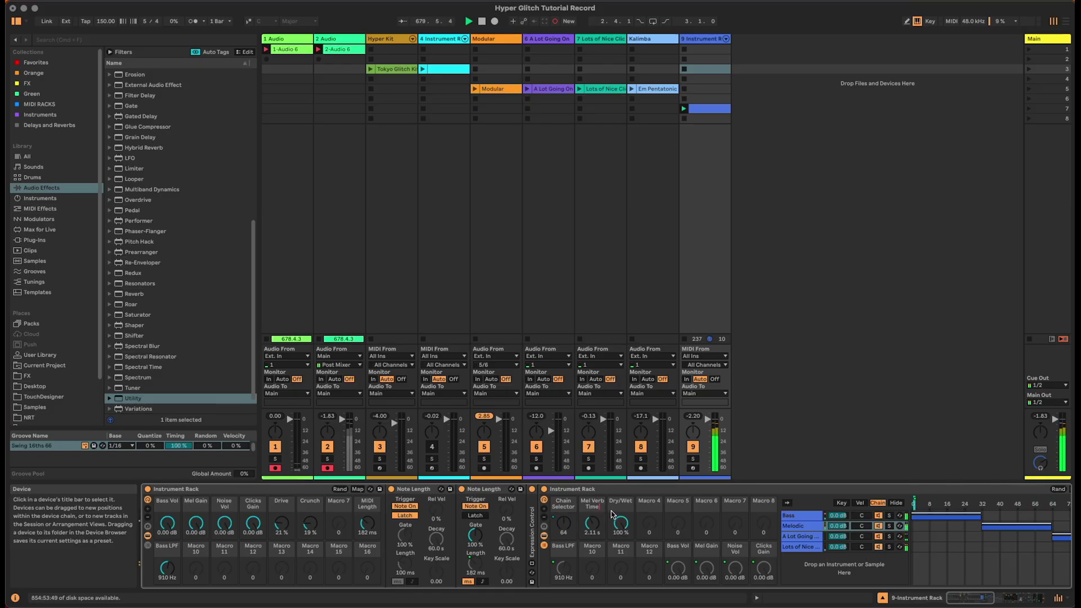
pyautogui.press('super+r')
pyautogui.write('M')
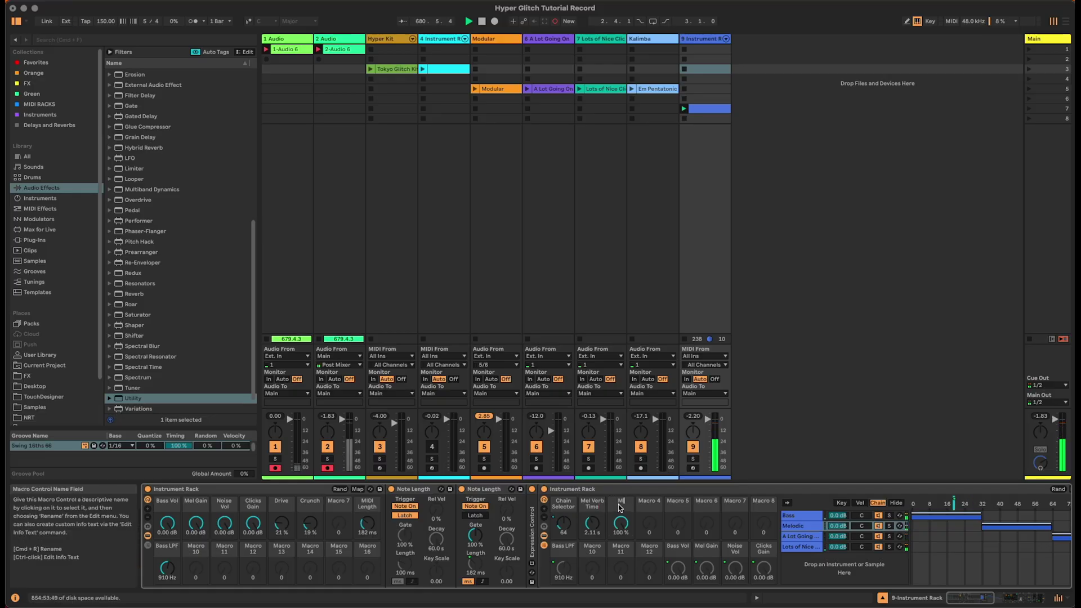
pyautogui.press('Return')
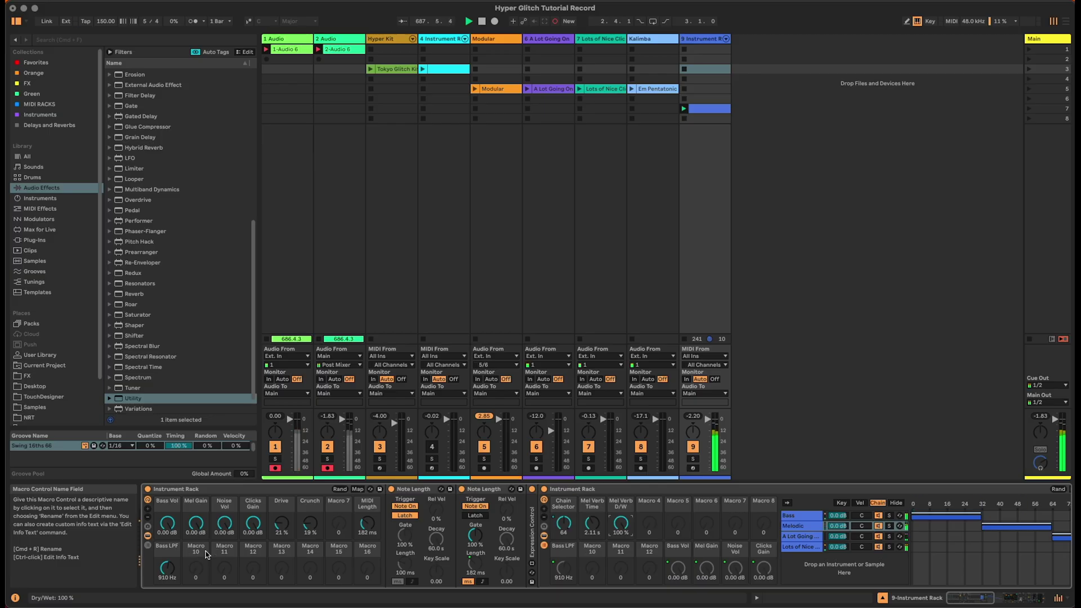
# Step: Map the inner rack's Mel Verb Time and Mel Verb D/W macros to the outer rack's Macros 13 and 14
pyautogui.rightClick(591, 523)
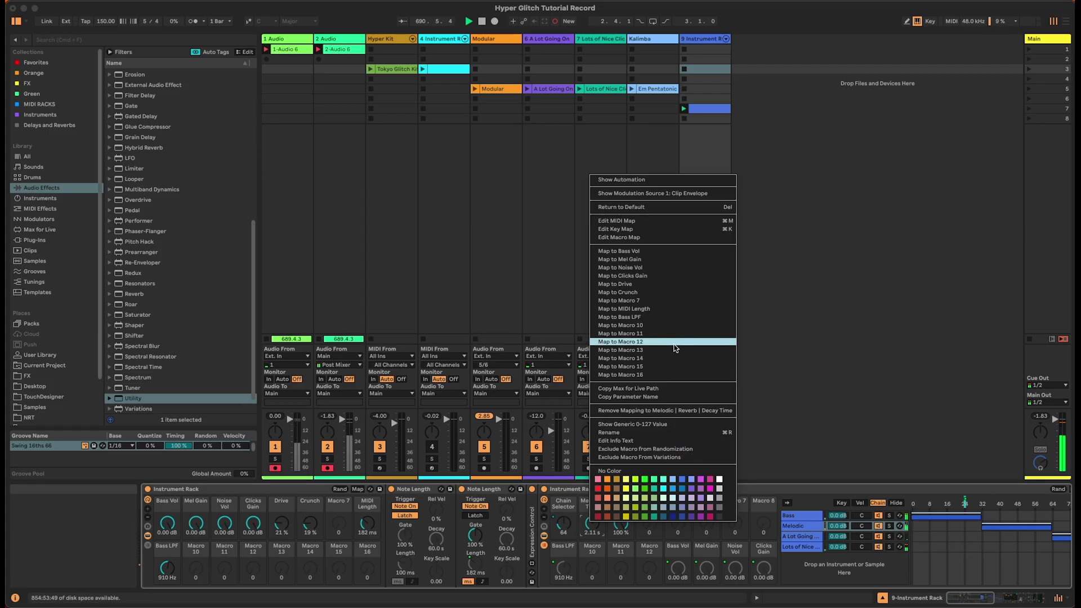
pyautogui.click(618, 350)
pyautogui.rightClick(622, 523)
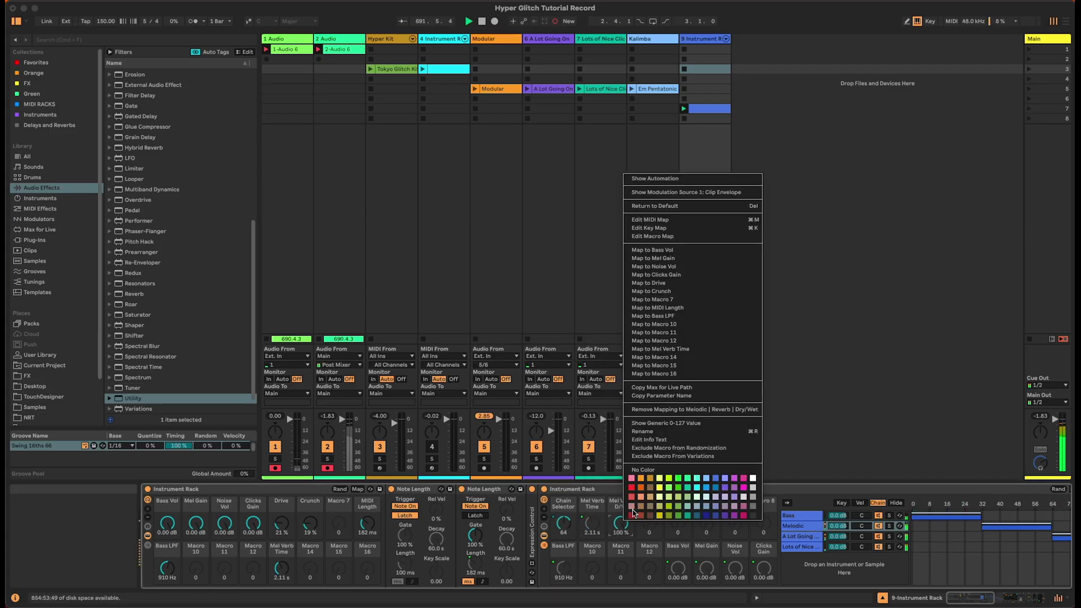
pyautogui.click(653, 357)
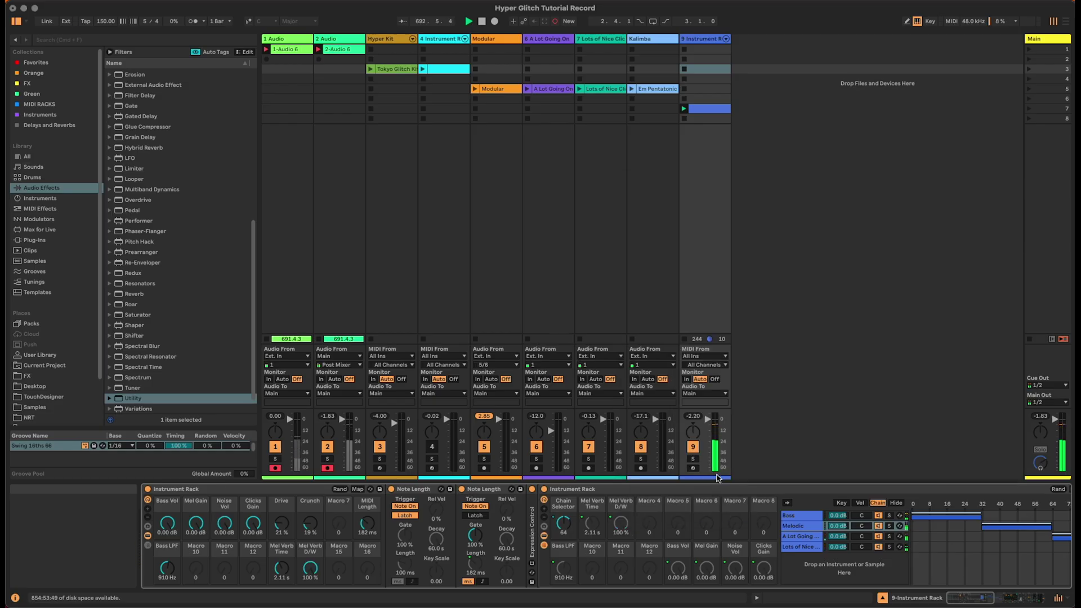
# Step: Show the Bass chain's devices, expand its Simpler and map Transpose to the inner rack's Macro 4
pyautogui.click(814, 517)
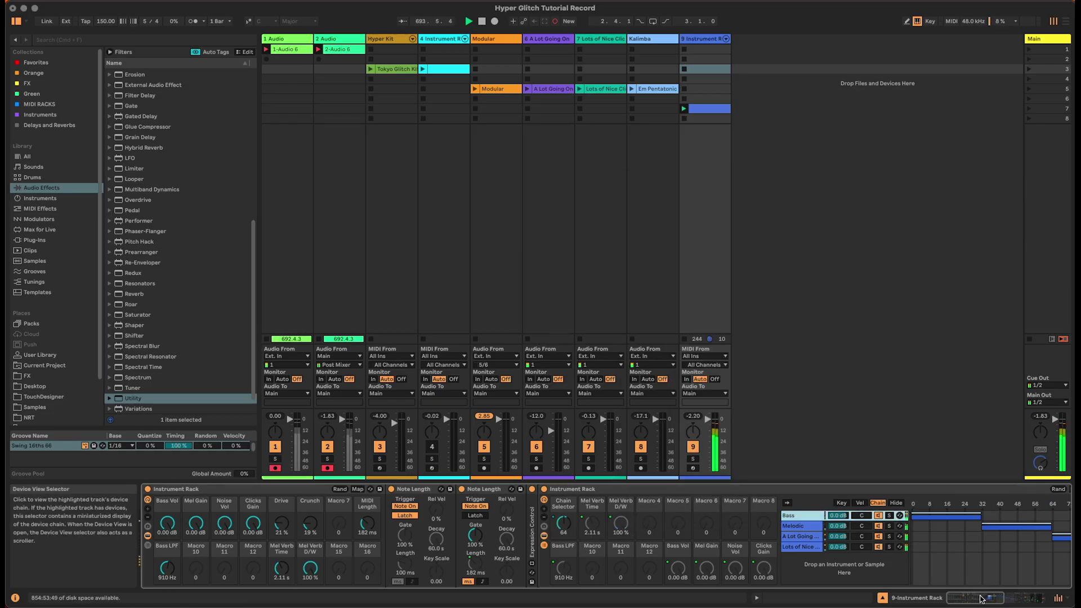
pyautogui.click(1013, 598)
pyautogui.moveTo(1013, 597)
pyautogui.mouseDown()
pyautogui.moveTo(980, 597)
pyautogui.moveTo(1011, 597)
pyautogui.mouseUp()
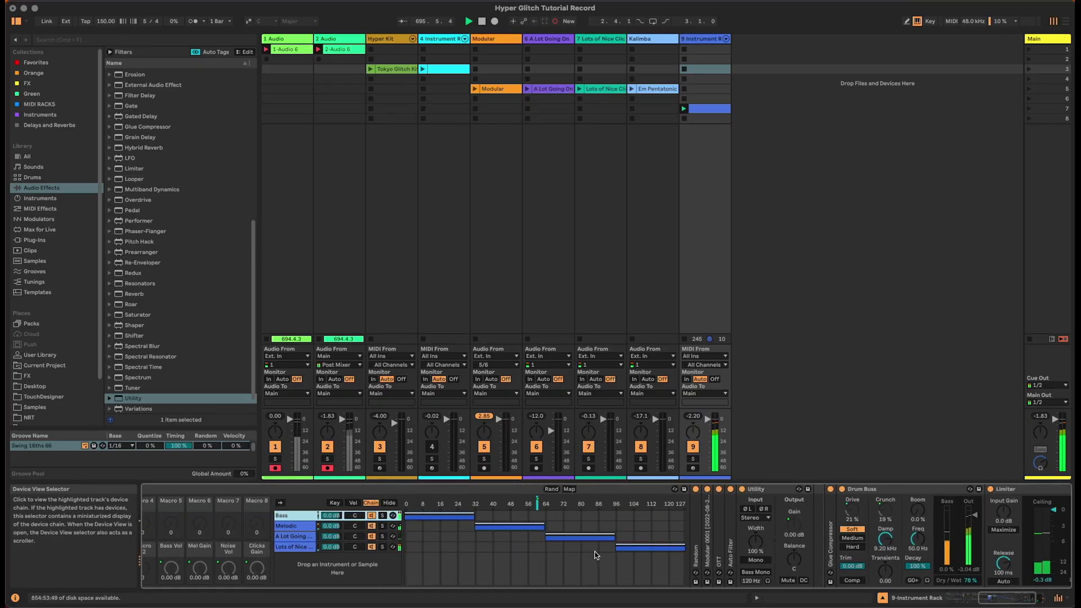
pyautogui.doubleClick(708, 540)
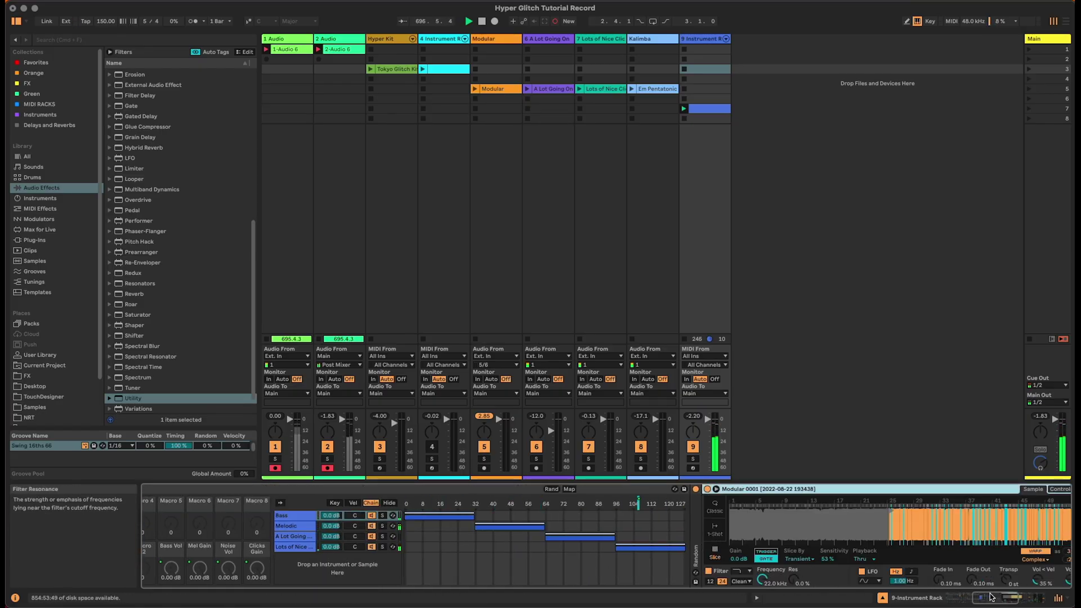
pyautogui.rightClick(1008, 581)
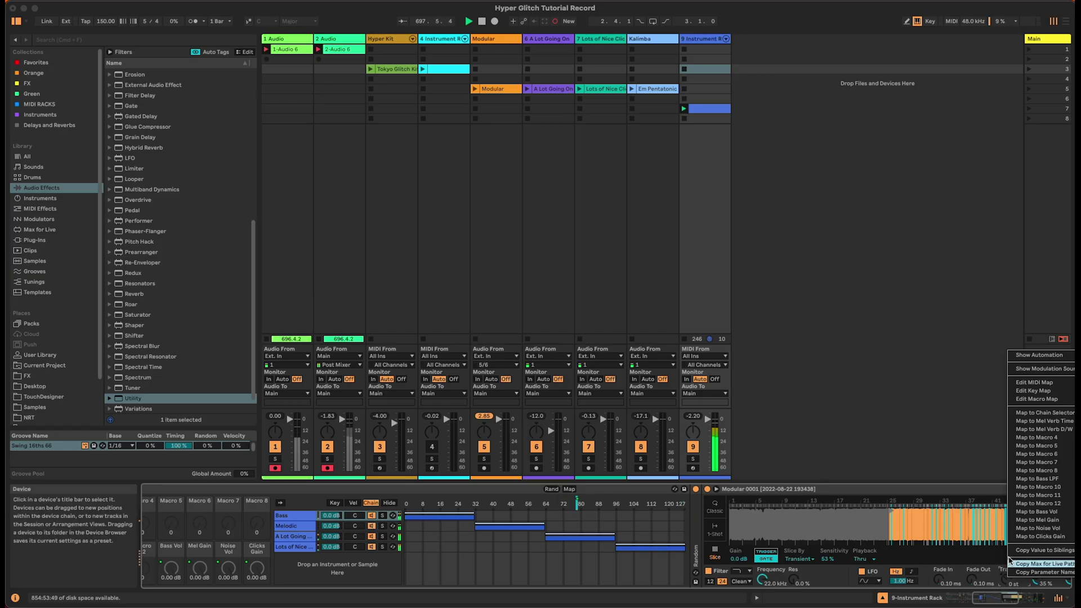
pyautogui.click(1036, 438)
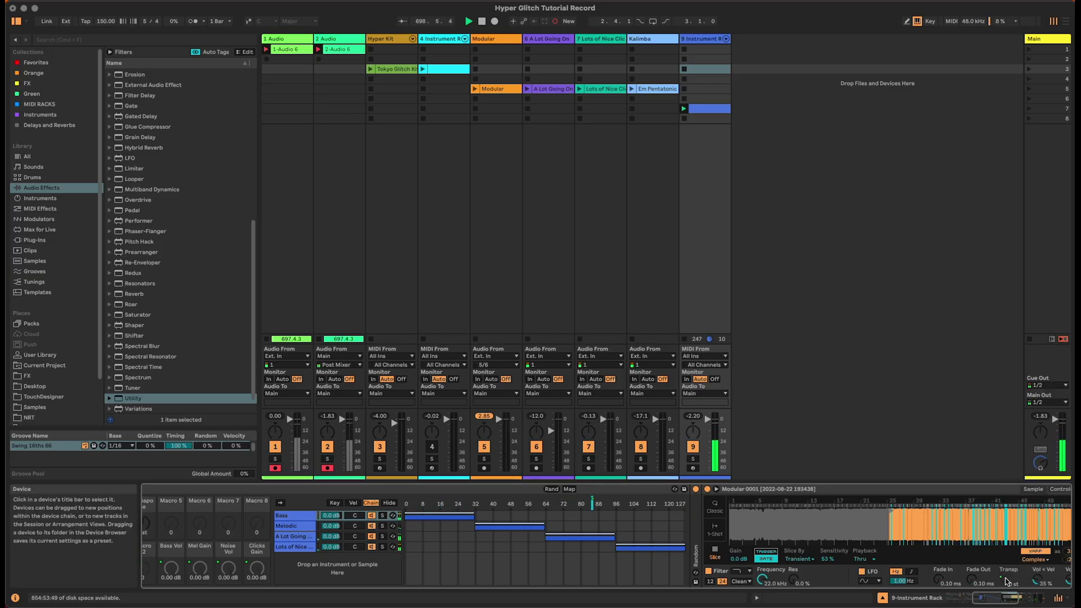
# Step: Rename the inner rack's Transpose macro to Bass Pitch and map it to the outer rack's Macro 10
pyautogui.click(985, 598)
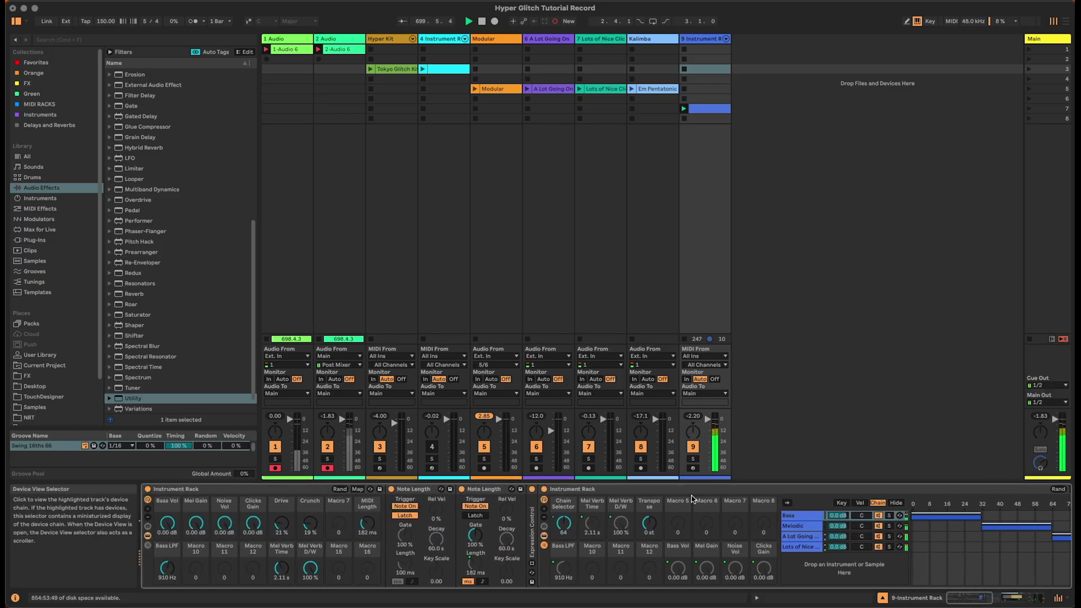
pyautogui.click(659, 510)
pyautogui.press('super+r')
pyautogui.write('Bass Pitch')
pyautogui.press('Return')
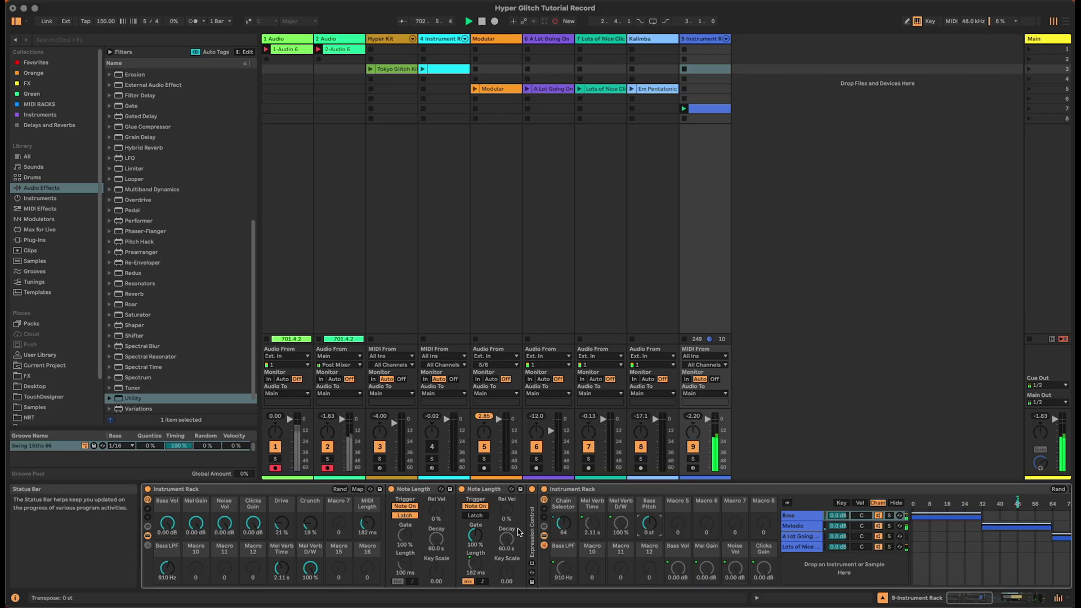
pyautogui.rightClick(649, 522)
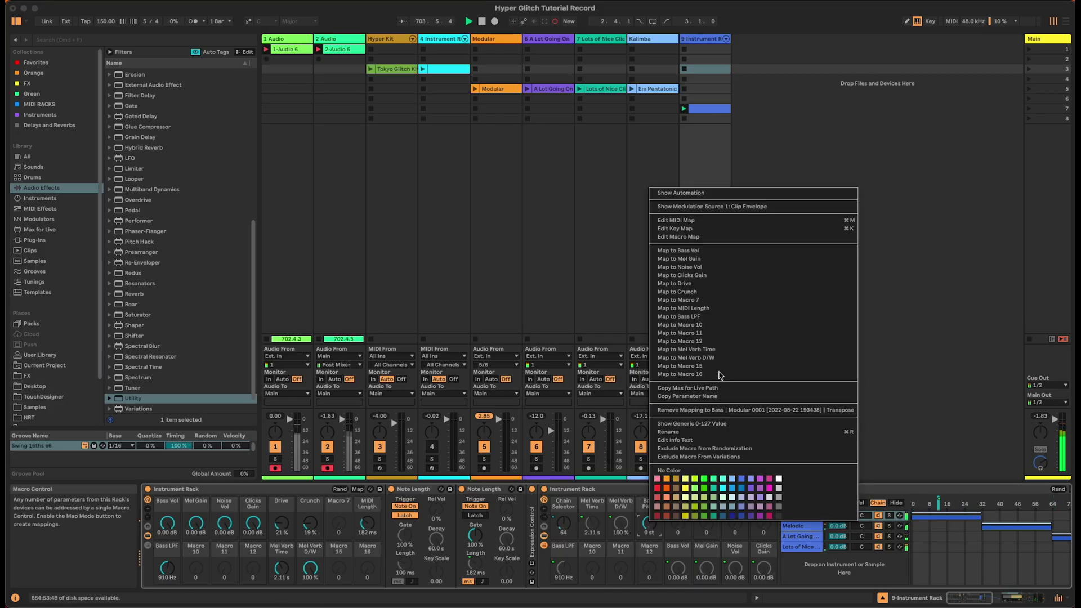
pyautogui.click(727, 325)
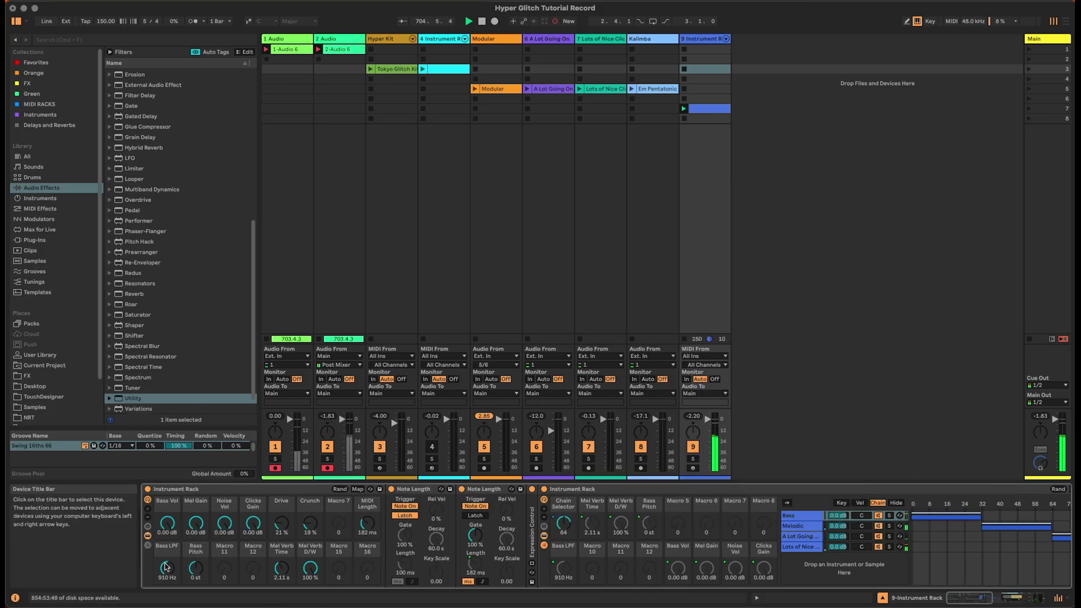
# Step: Try the outer rack's Bass Pitch macro at +3 st, reset it to 0 st, and set Bass LPF to 1.01 kHz
pyautogui.moveTo(190, 562)
pyautogui.mouseDown()
pyautogui.moveTo(189, 580)
pyautogui.moveTo(190, 552)
pyautogui.mouseUp()
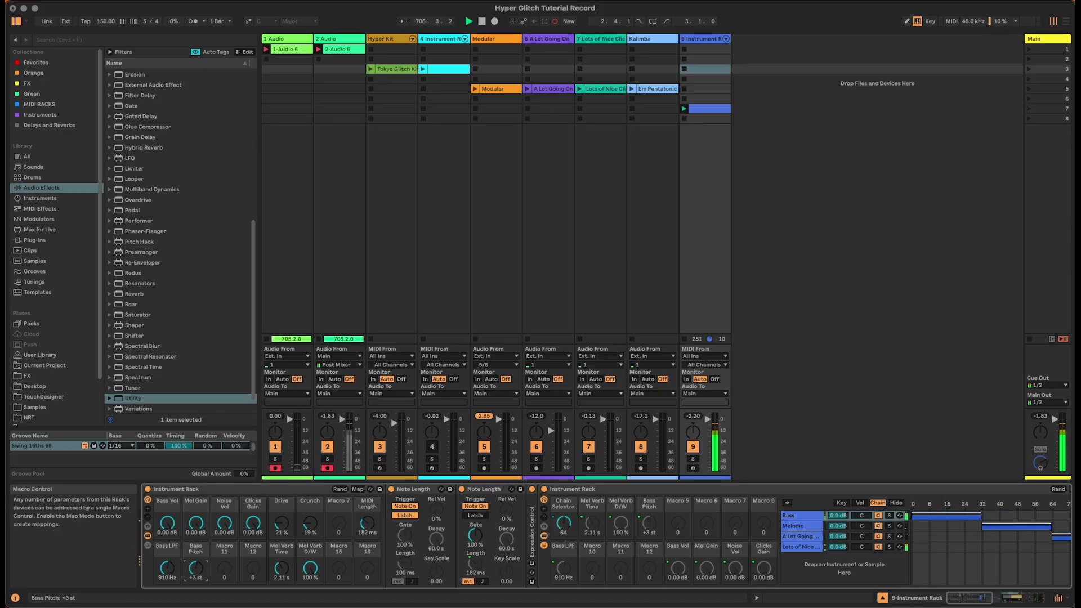
pyautogui.doubleClick(195, 565)
pyautogui.moveTo(168, 567); pyautogui.dragTo(167, 557)
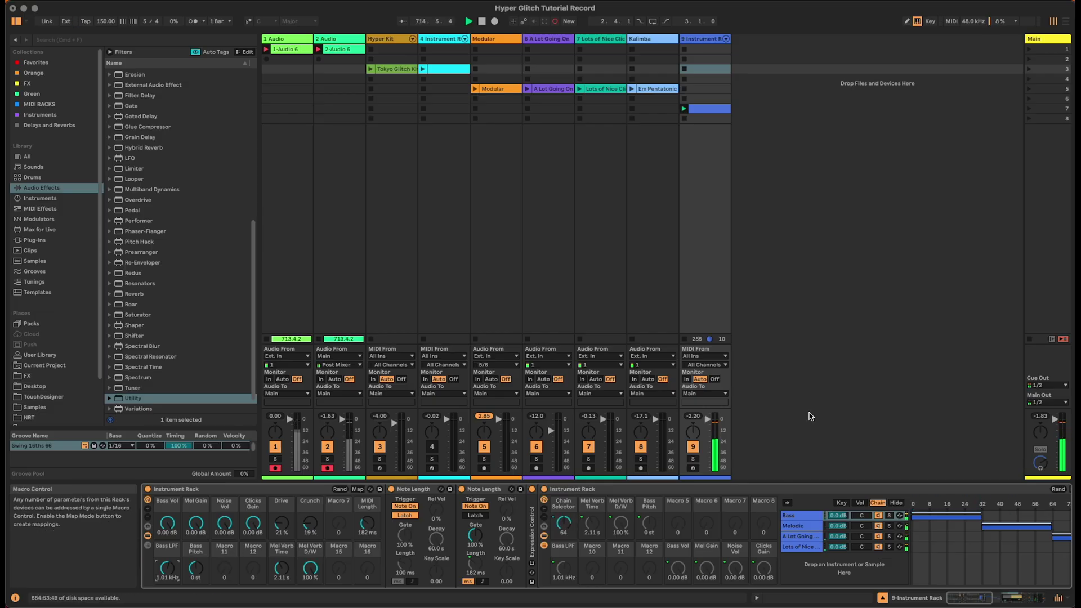
# Step: Collapse the inner Instrument Rack and lower the outer rack's Mel Verb D/W macro to 8.7 %
pyautogui.moveTo(969, 598)
pyautogui.mouseDown()
pyautogui.moveTo(1020, 600)
pyautogui.moveTo(958, 601)
pyautogui.mouseUp()
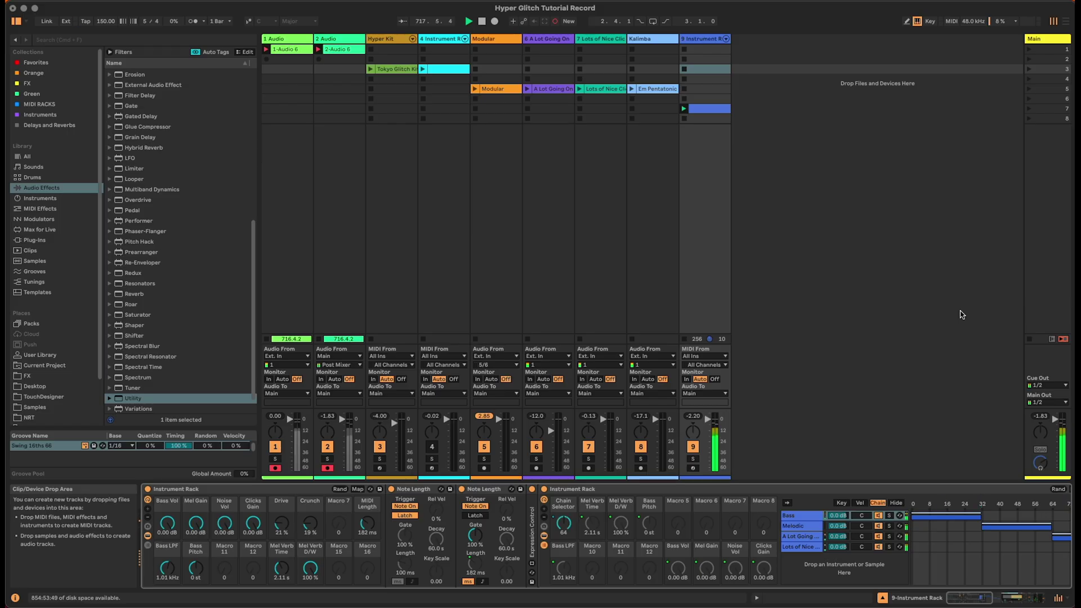
pyautogui.doubleClick(648, 487)
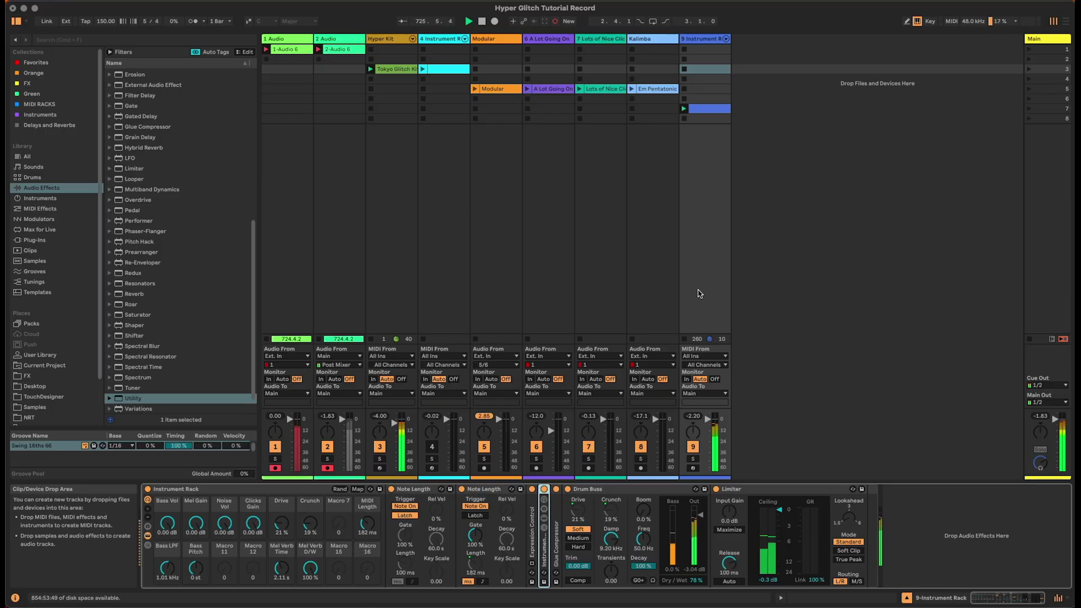
pyautogui.moveTo(311, 567); pyautogui.dragTo(310, 599)
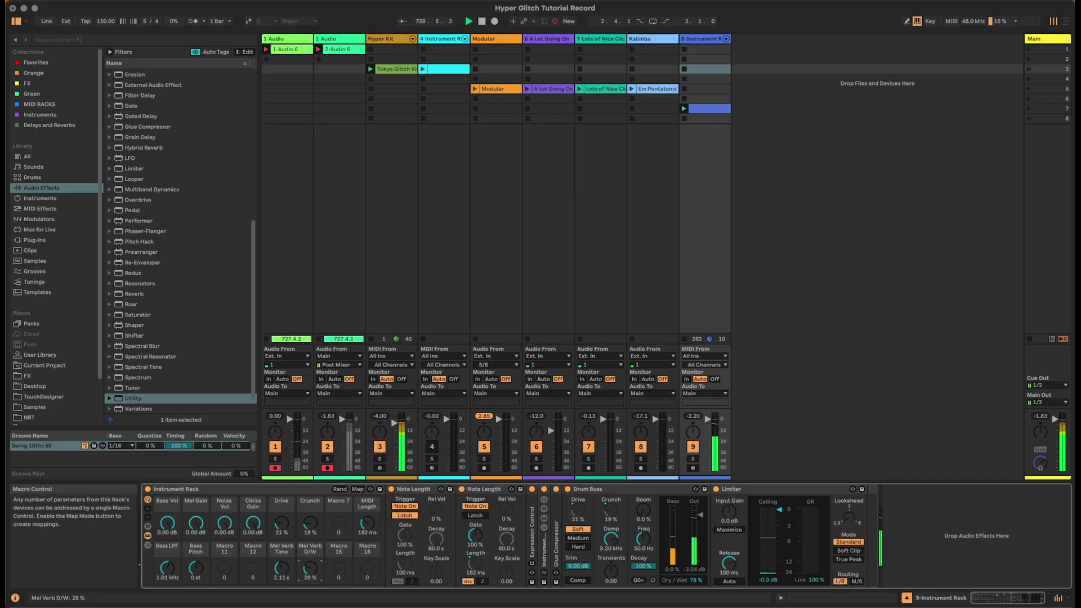
pyautogui.moveTo(311, 568); pyautogui.dragTo(310, 574)
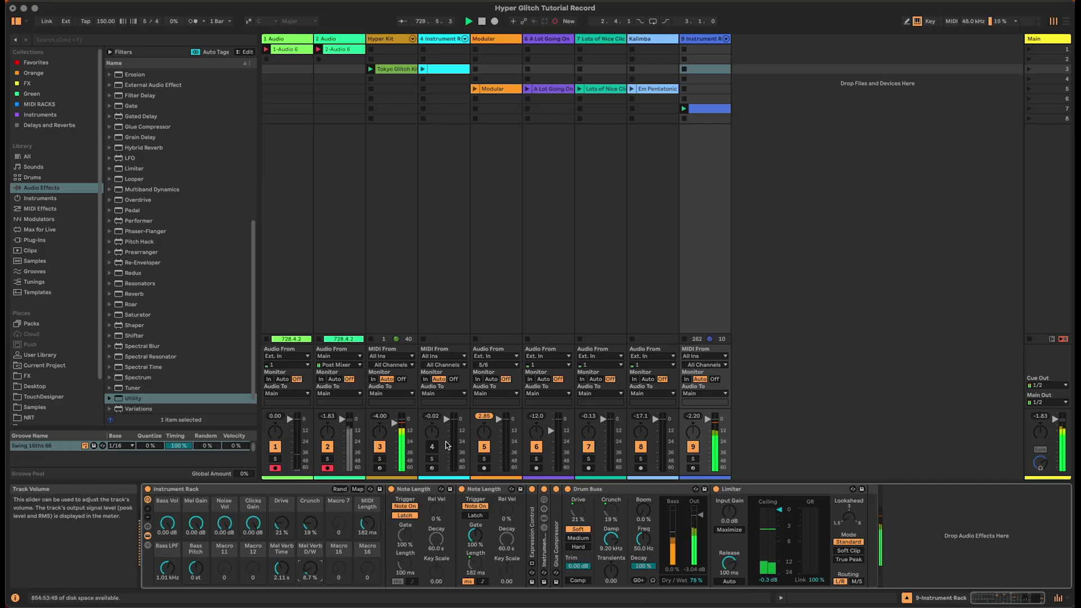
# Step: Stop the playing clips on tracks 3 and 9, then launch the clip on the finished Instrument Rack in track 4
pyautogui.click(684, 118)
pyautogui.click(371, 79)
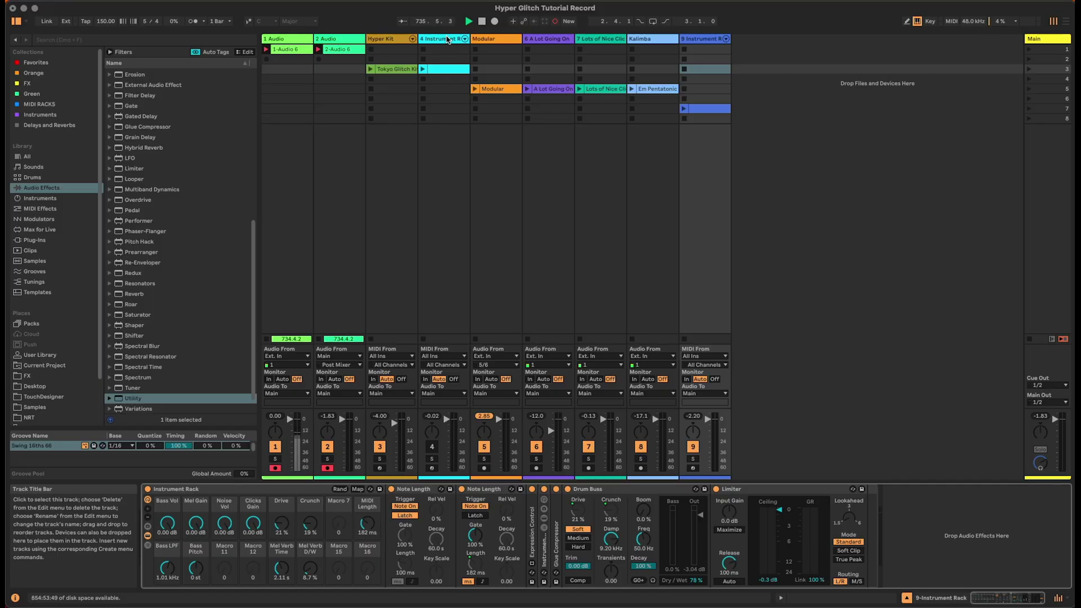
pyautogui.click(446, 39)
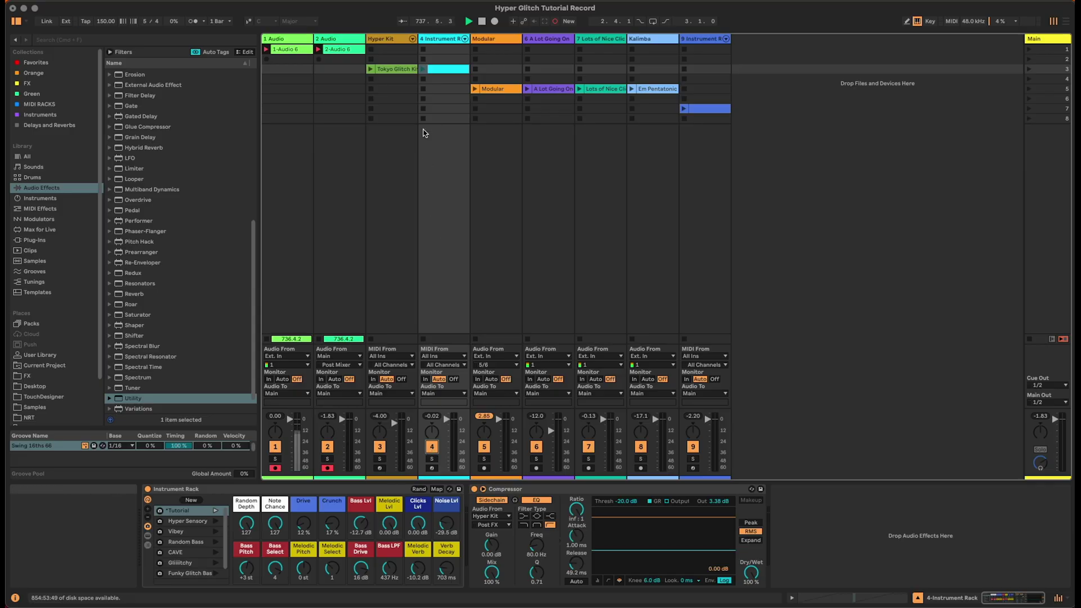
pyautogui.click(423, 69)
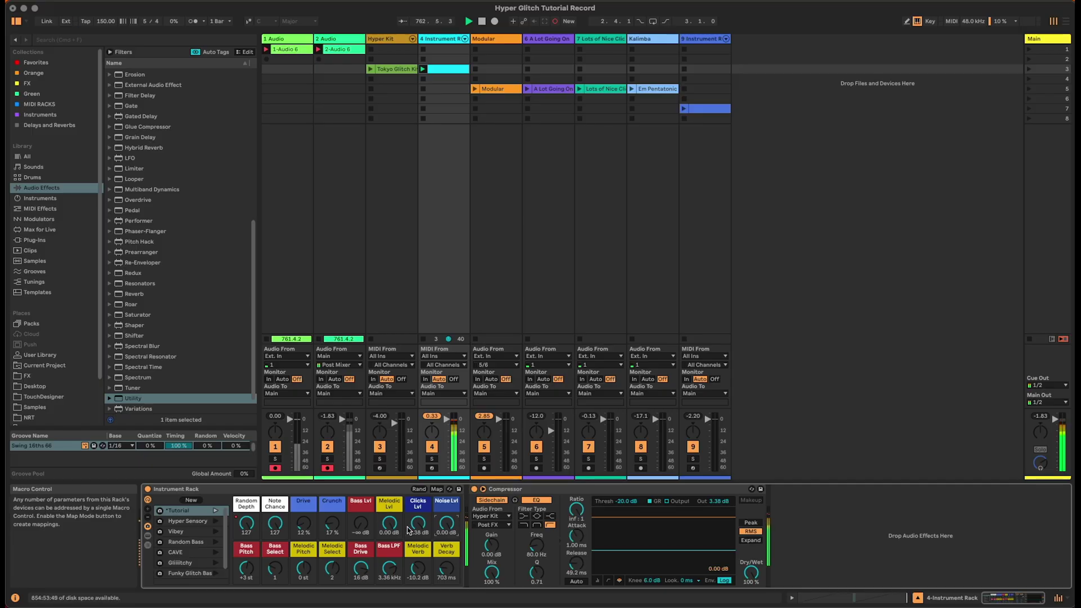
# Step: Adjust the finished rack's macros during playback: raise Bass Lvl to -30.0 dB, lower Noise Lvl, and sweep Bass LPF to 131 Hz and 1.18 kHz
pyautogui.moveTo(361, 524); pyautogui.dragTo(360, 509)
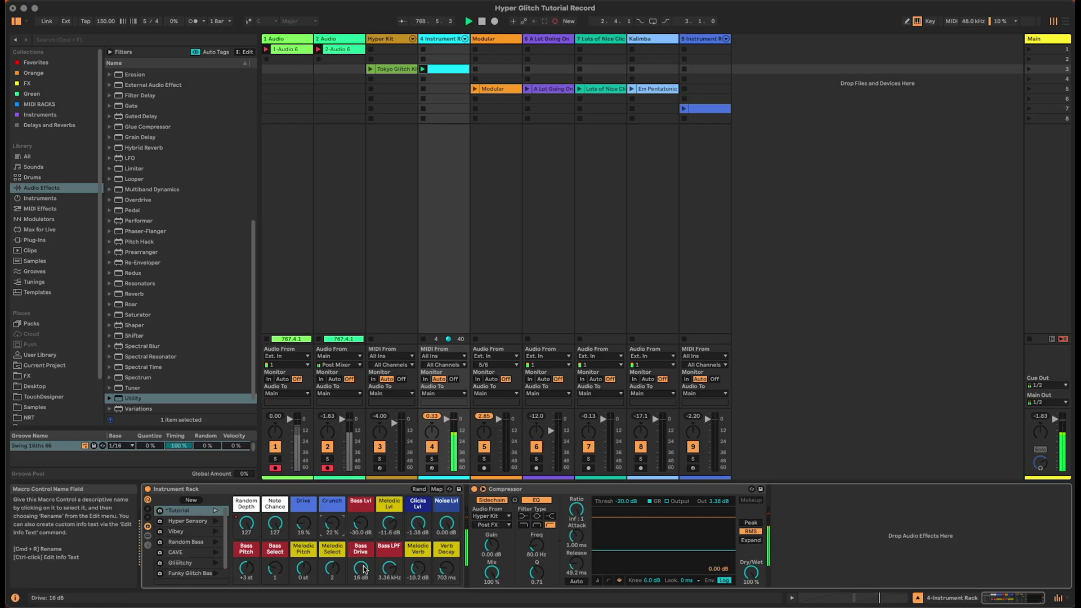
pyautogui.moveTo(389, 569); pyautogui.dragTo(389, 587)
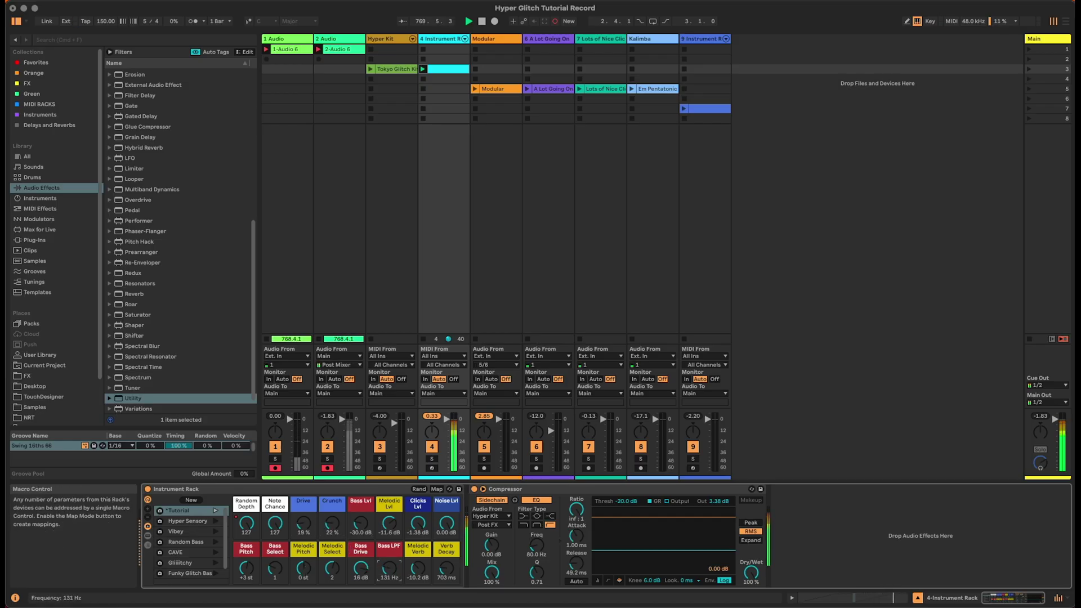
pyautogui.moveTo(389, 569); pyautogui.dragTo(389, 570)
pyautogui.moveTo(446, 523); pyautogui.dragTo(446, 555)
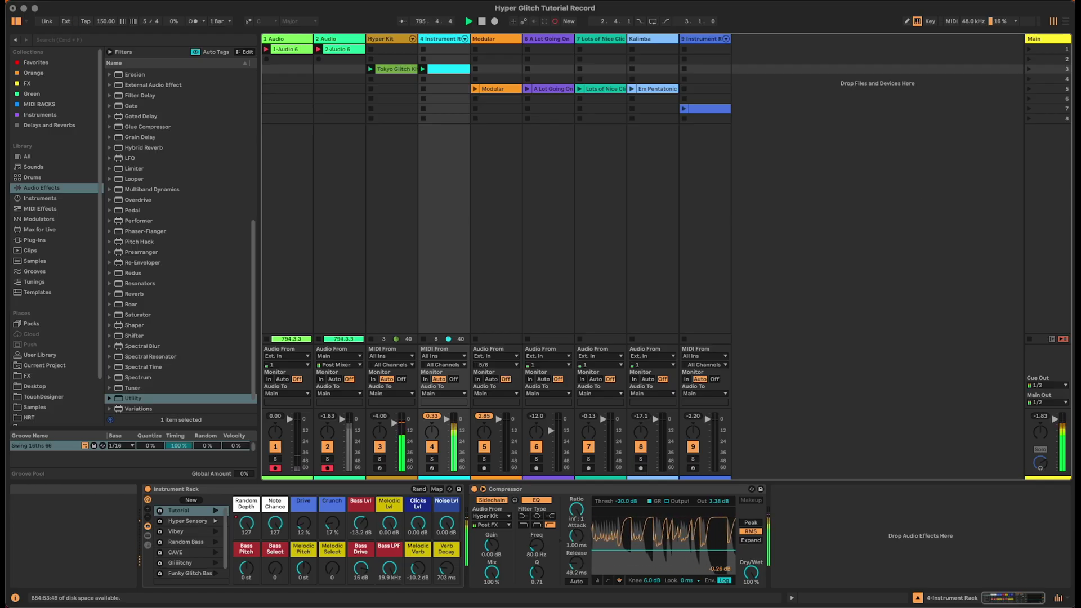
pyautogui.moveTo(390, 568)
pyautogui.mouseDown()
pyautogui.moveTo(390, 591)
pyautogui.moveTo(390, 572)
pyautogui.mouseUp()
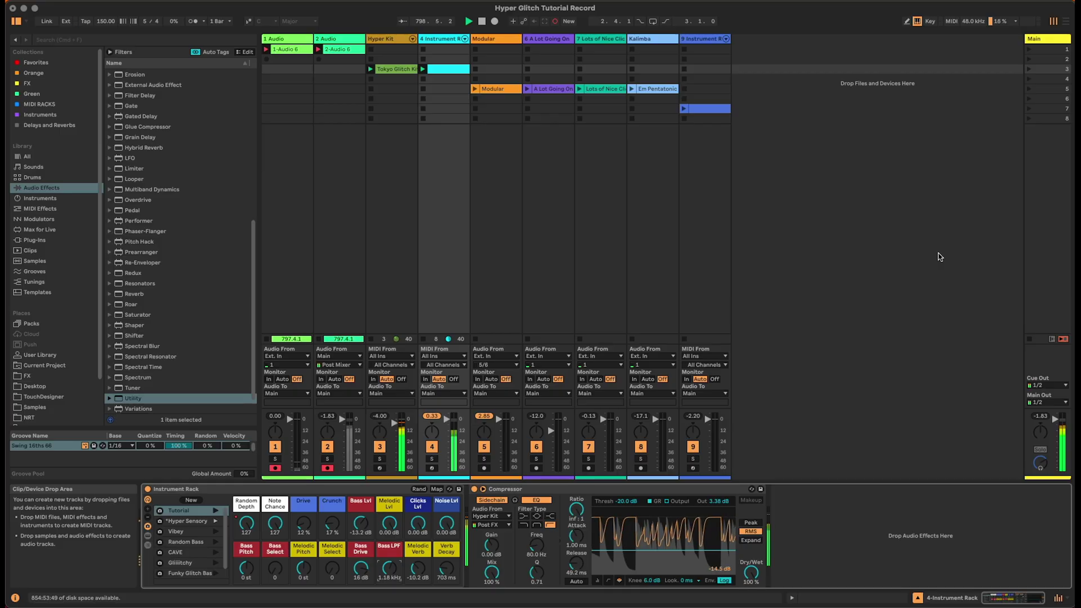